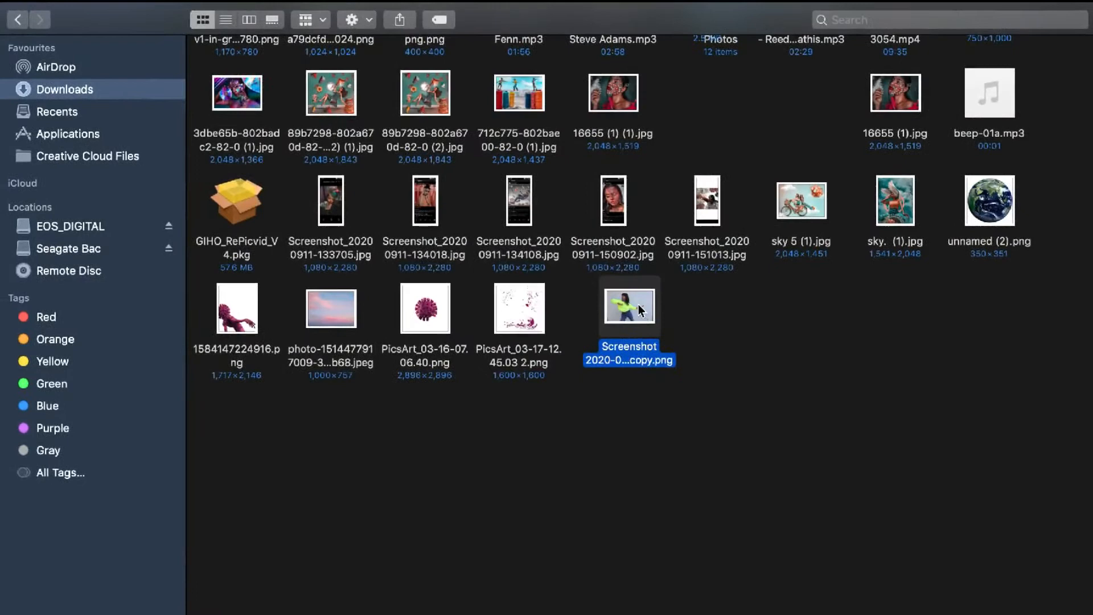
Step: Open Screenshot 2020-09-13 at 2.03.39 PM copy.png in Photoshop and quick-select the woman's head, neon sweater and outstretched arm on Layer 1
drag(638, 304, 810, 608)
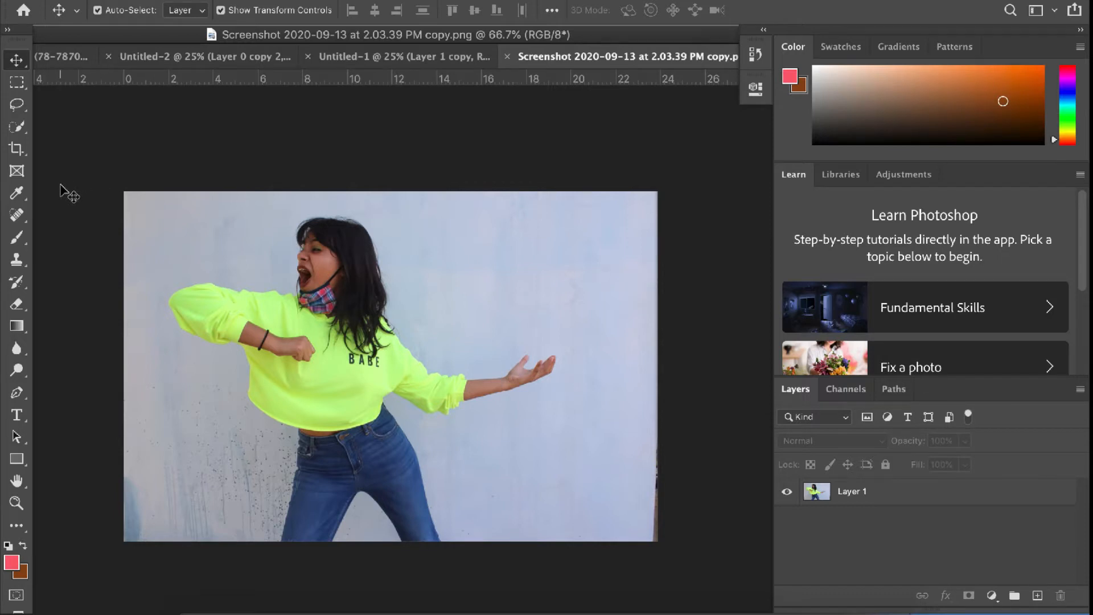
click(17, 127)
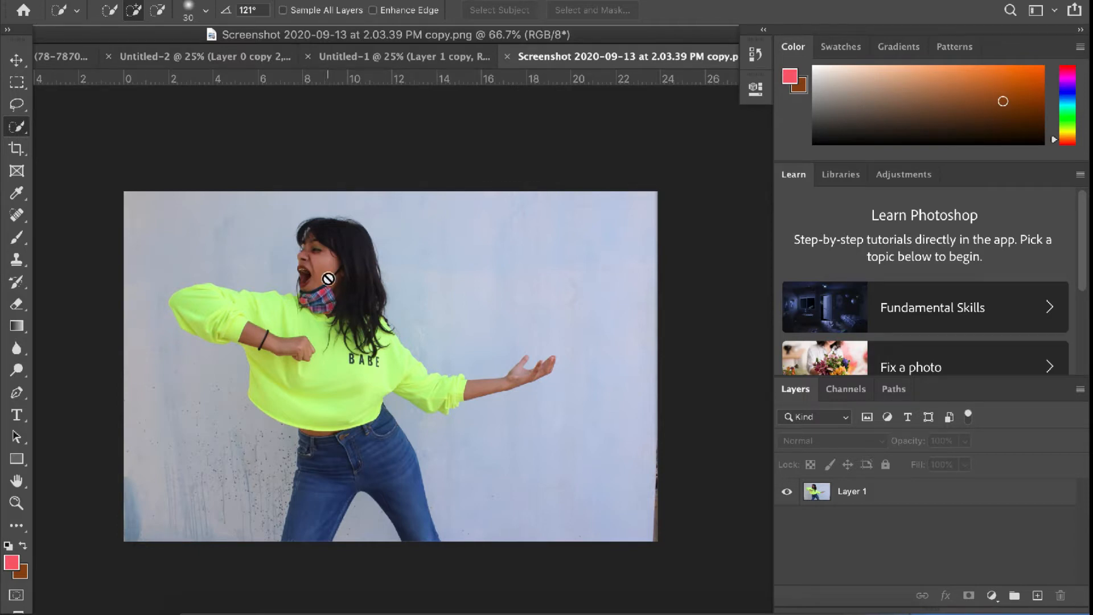
scroll(328, 279, up, 1)
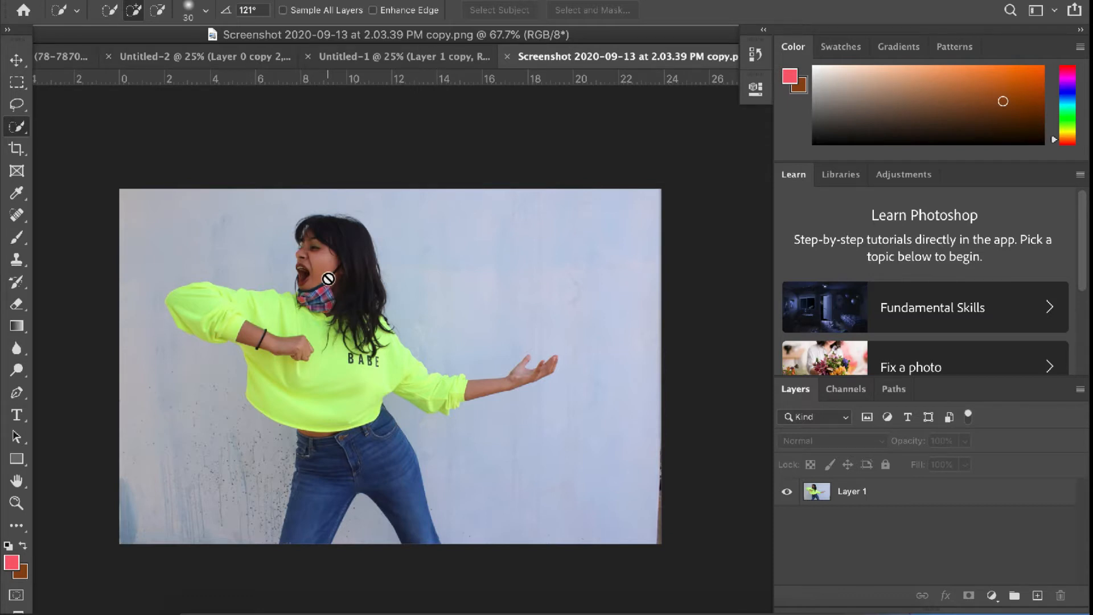
scroll(328, 279, up, 2)
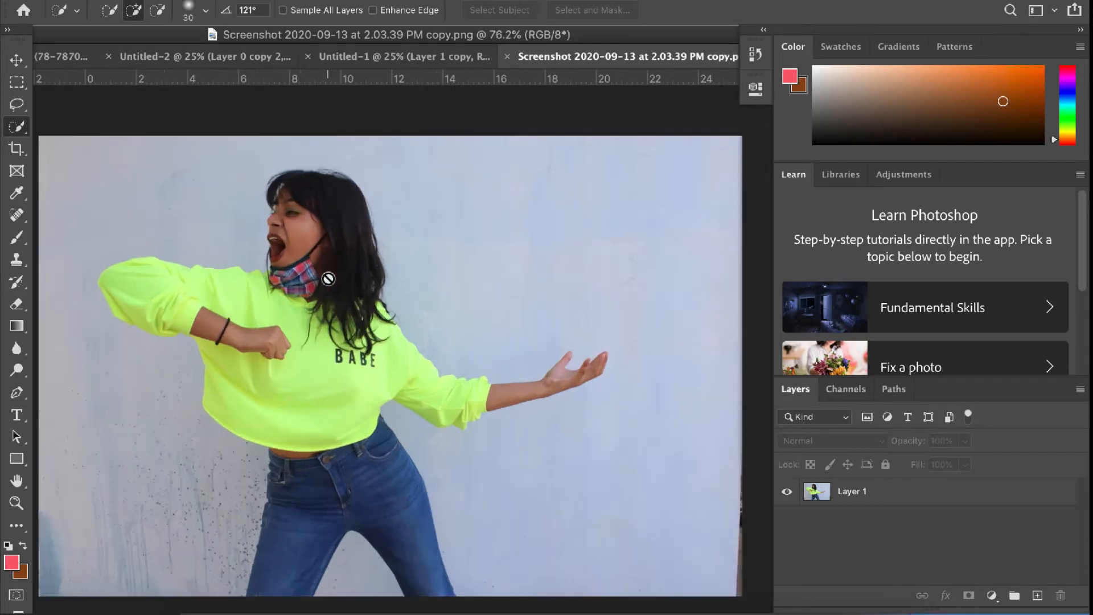
scroll(329, 278, up, 2)
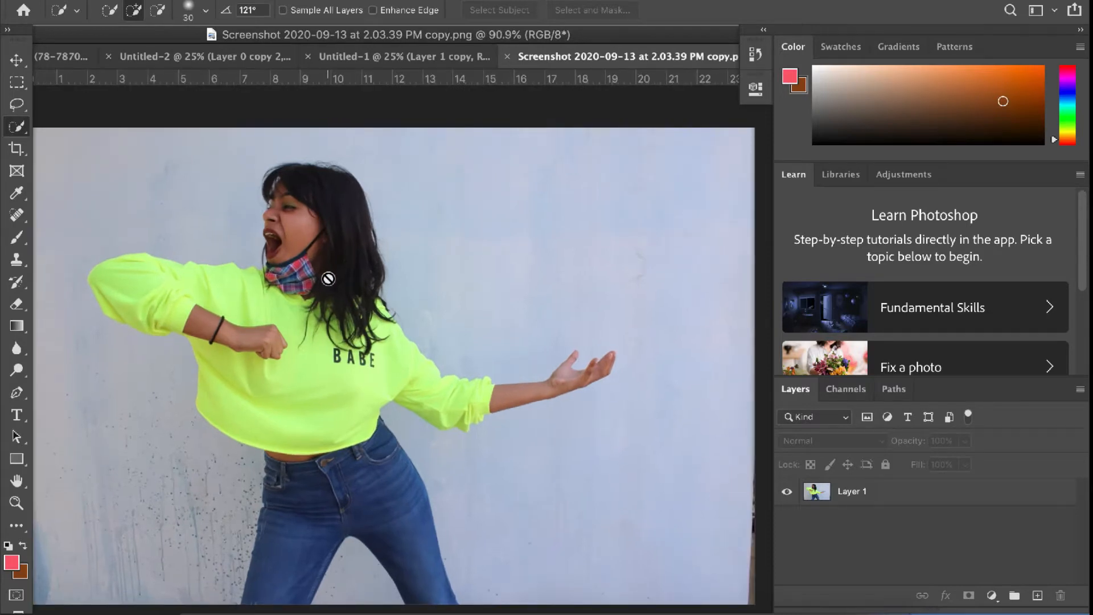
click(847, 492)
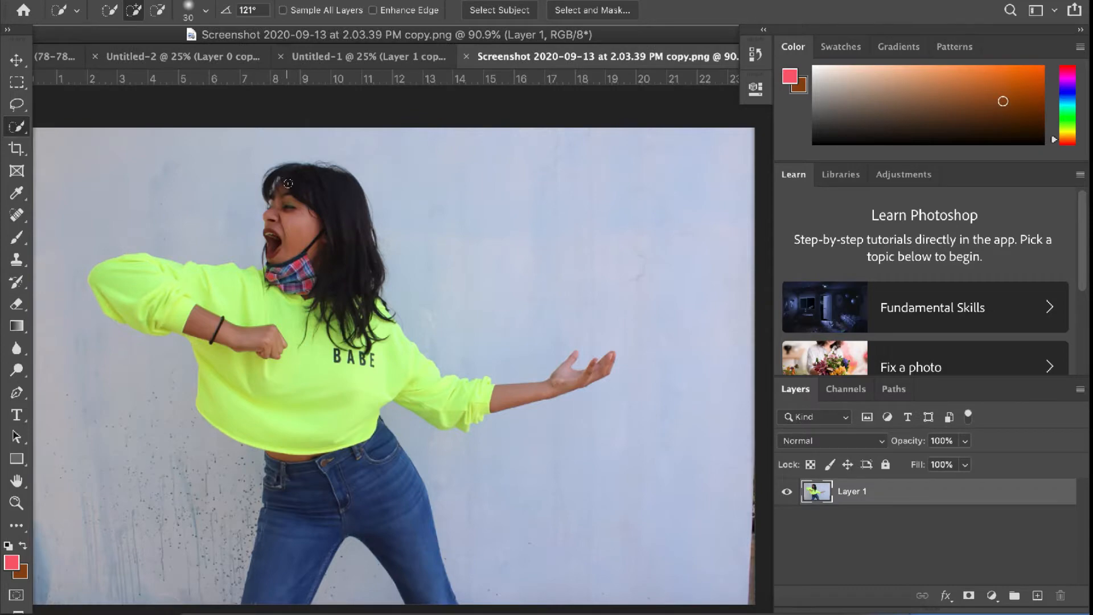
mouse_move(288, 184)
mouse_down()
mouse_move(322, 233)
mouse_move(322, 305)
mouse_move(307, 360)
mouse_move(284, 387)
mouse_move(238, 329)
mouse_move(159, 293)
mouse_move(377, 351)
mouse_move(447, 390)
mouse_move(510, 399)
mouse_move(563, 381)
mouse_up()
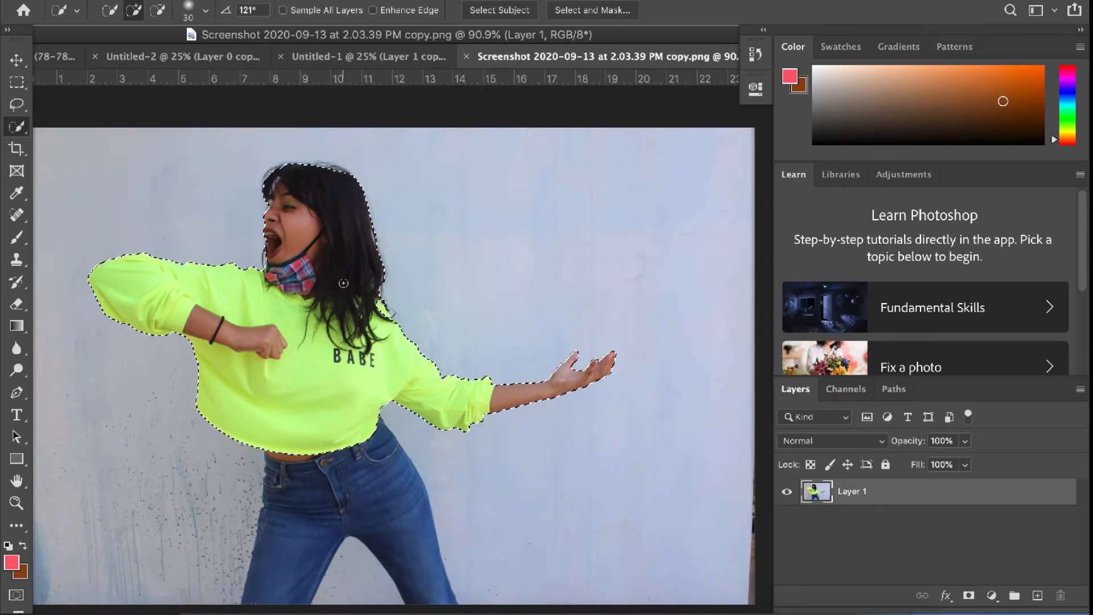
Step: Extend the quick selection along the top of the woman's hair
scroll(343, 283, up, 6)
scroll(343, 283, left, 4)
scroll(344, 283, up, 4)
scroll(343, 283, up, 5)
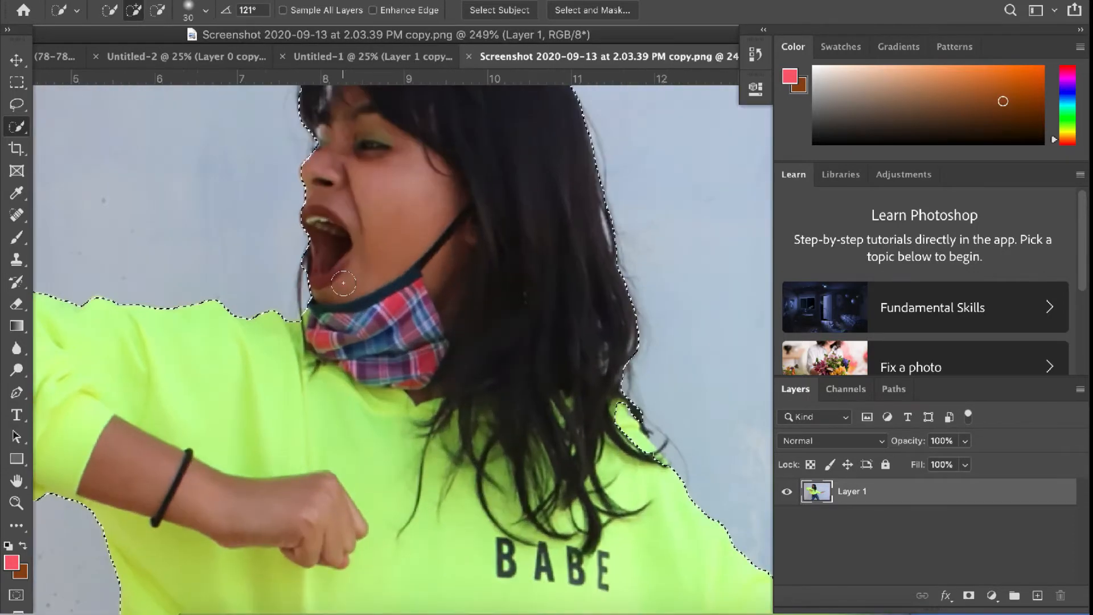
scroll(344, 283, up, 2)
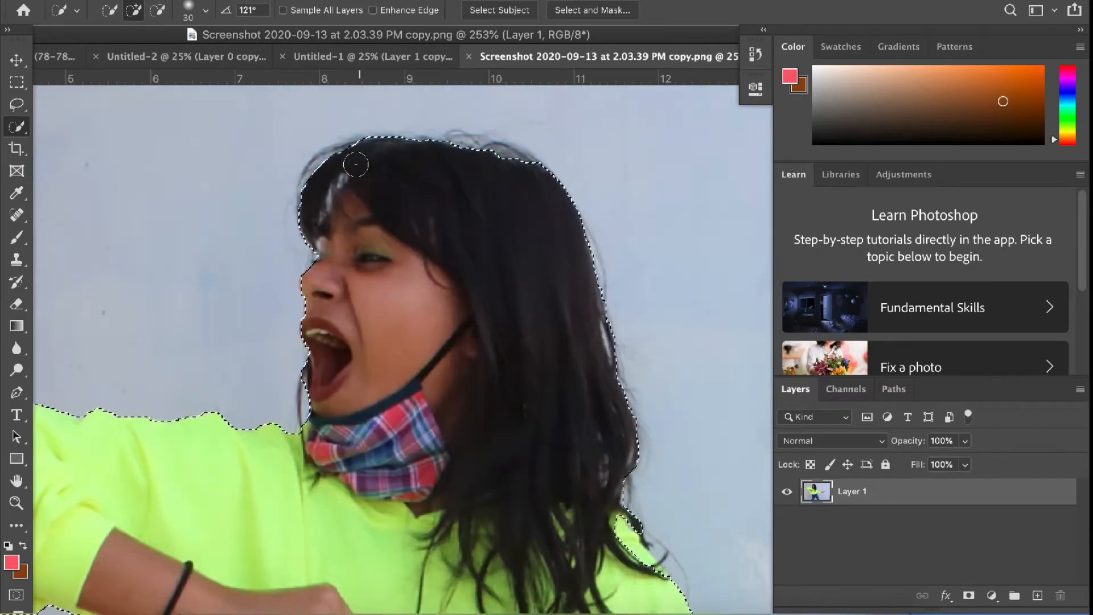
mouse_move(354, 166)
mouse_down()
mouse_move(319, 177)
mouse_move(361, 169)
mouse_move(461, 196)
mouse_move(479, 167)
mouse_move(513, 182)
mouse_up()
Step: Add the woman's waist and both legs of her jeans to the quick selection
scroll(471, 383, down, 3)
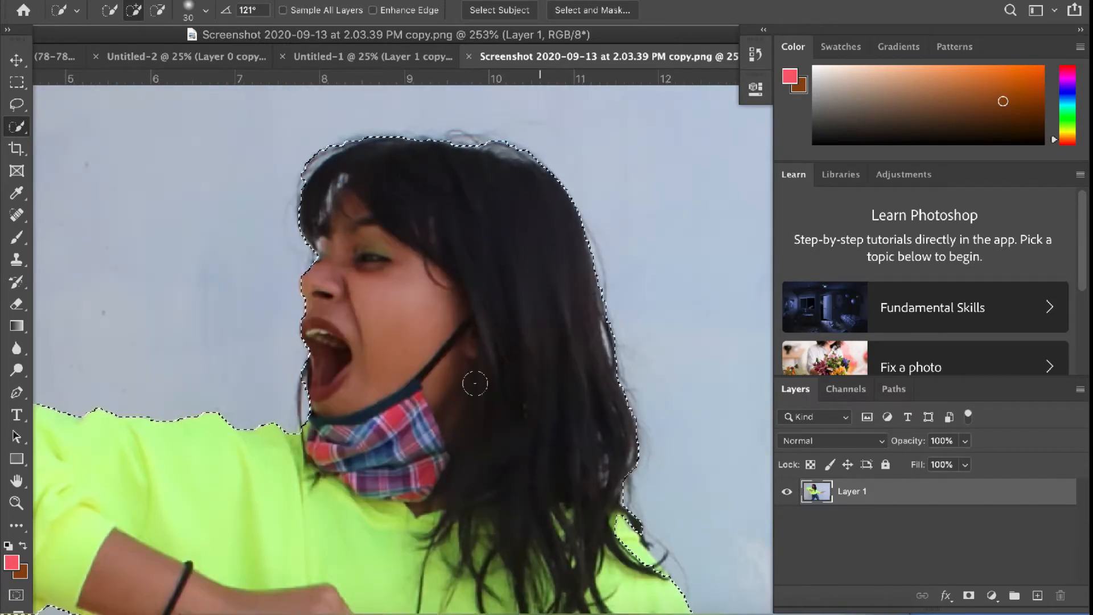
scroll(462, 391, down, 10)
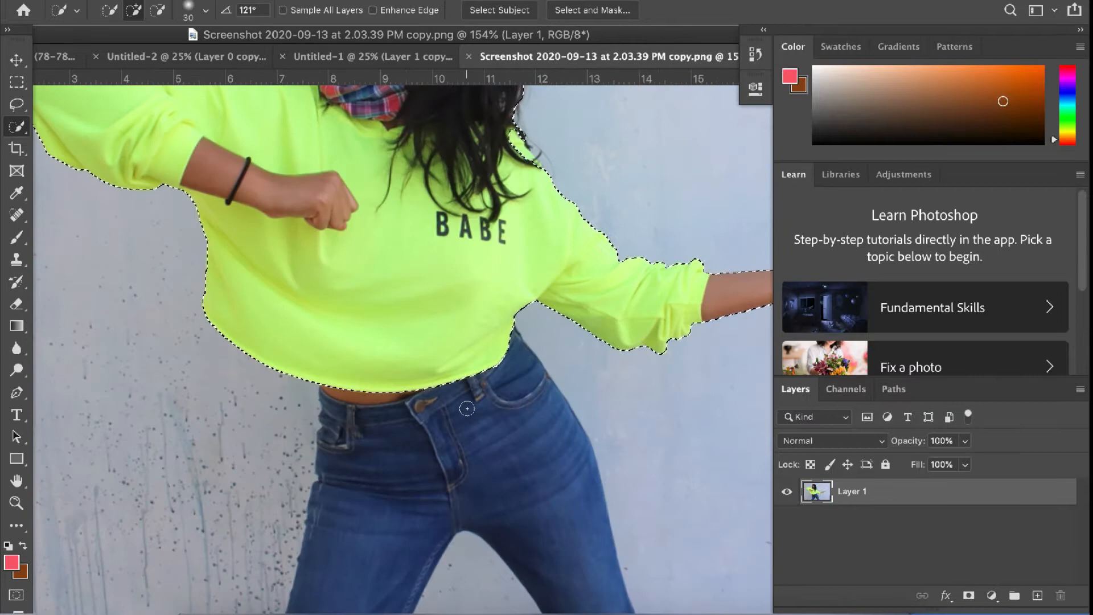
mouse_move(467, 409)
mouse_down()
mouse_move(532, 488)
mouse_move(487, 451)
mouse_move(364, 513)
mouse_up()
scroll(363, 498, down, 3)
scroll(291, 317, up, 2)
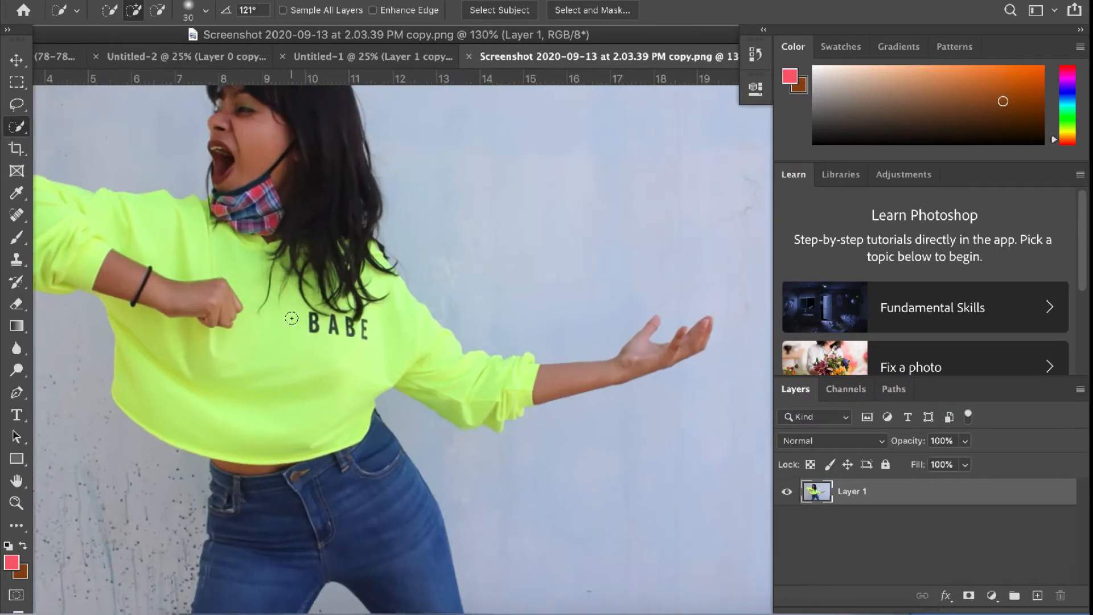
scroll(290, 317, left, 2)
scroll(259, 335, down, 3)
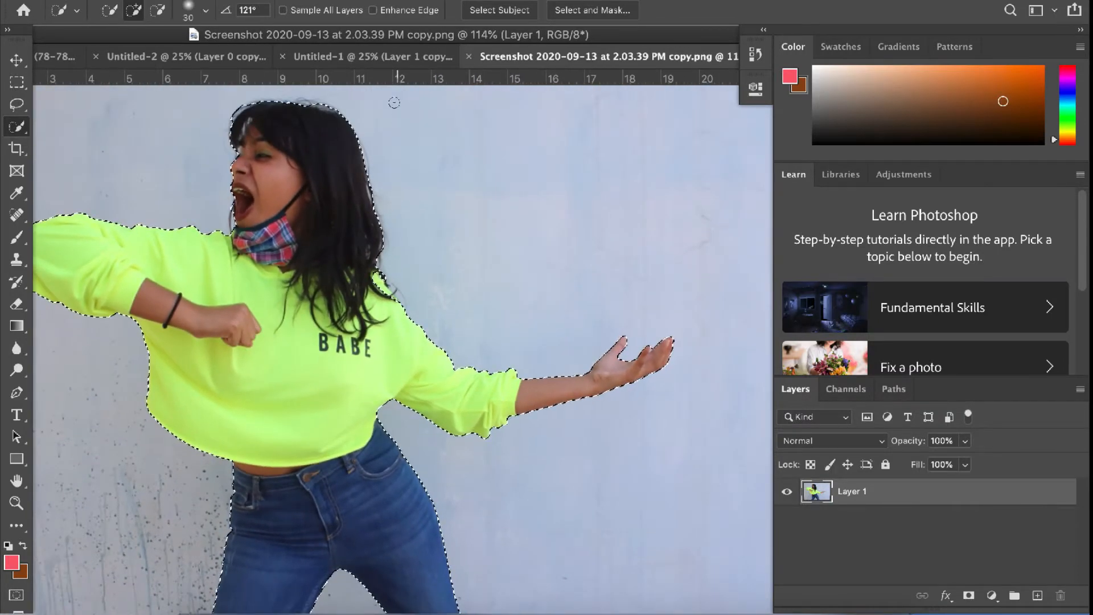
Step: Add a layer mask to Layer 1 from the selection, hiding the wall behind the woman
drag(308, 33, 363, 39)
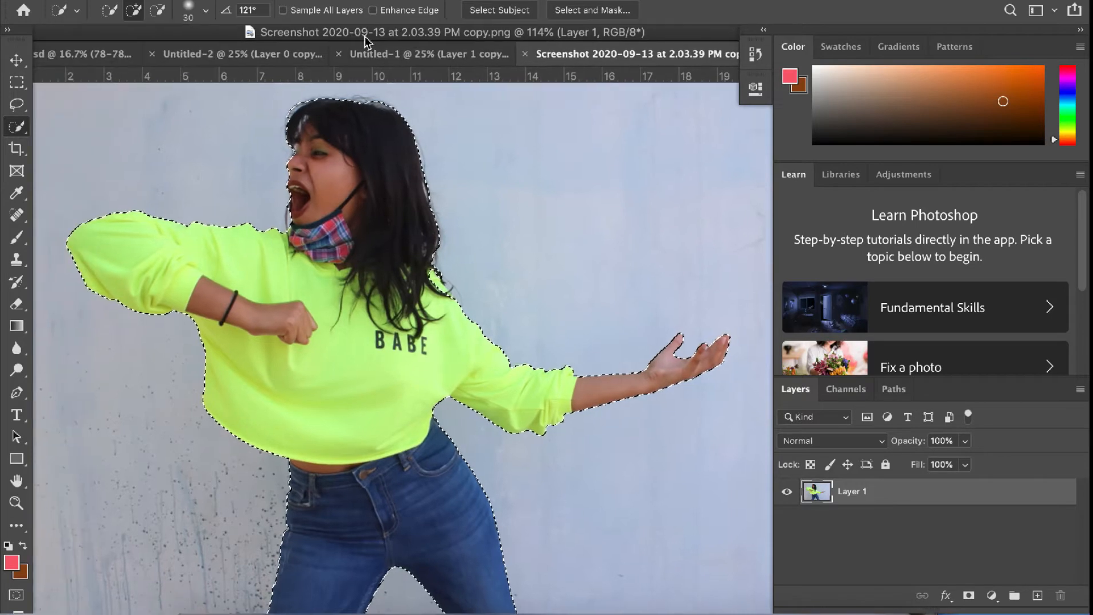
scroll(444, 365, down, 4)
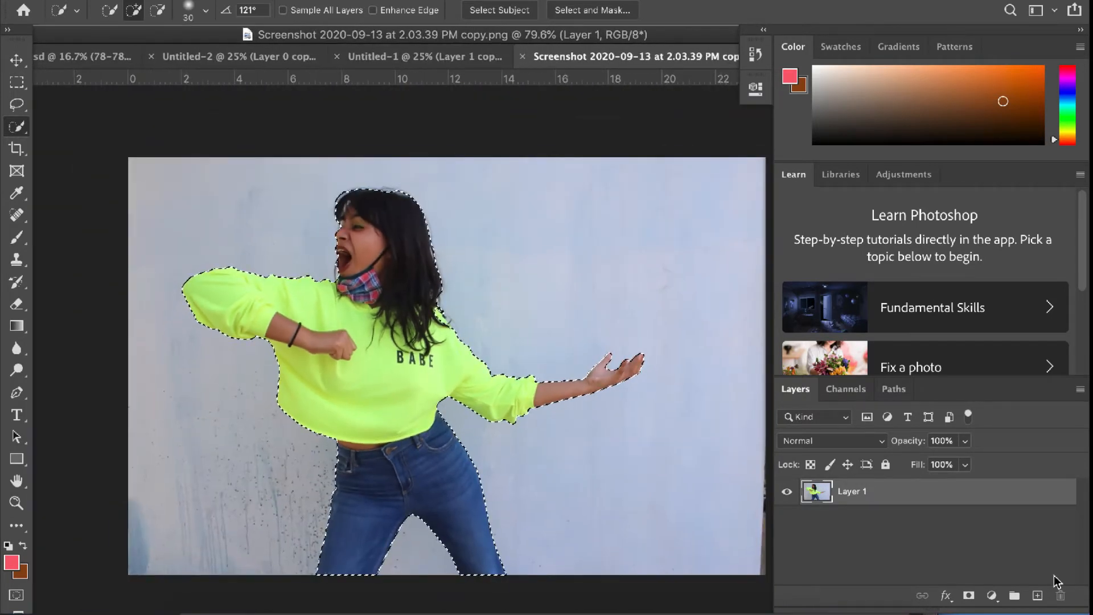
click(969, 596)
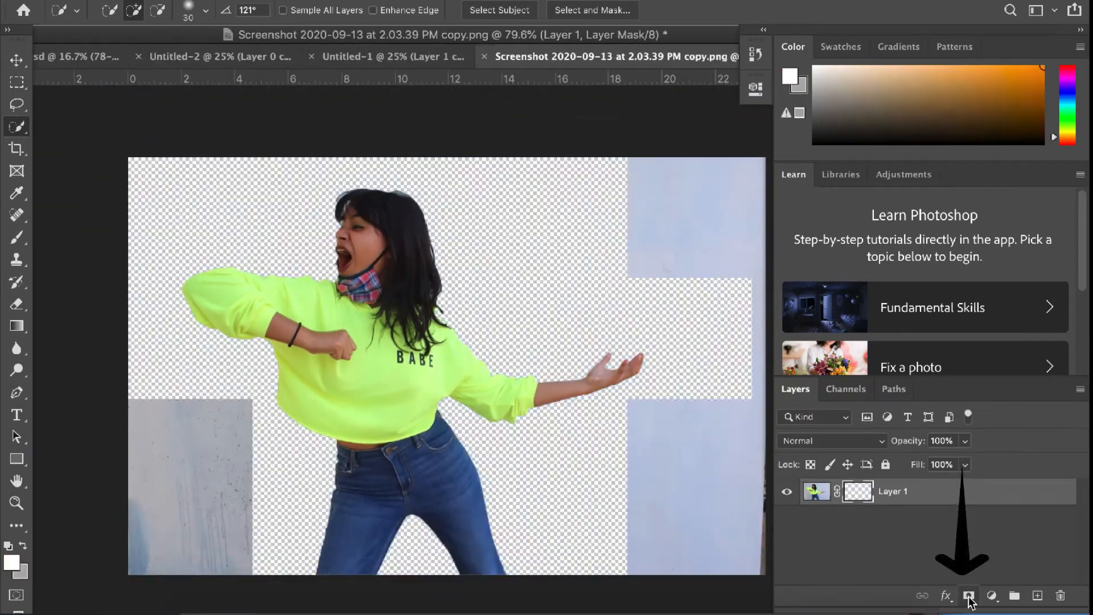
Step: Add a solid color fill layer in black (000000) and place it below Layer 1
click(992, 596)
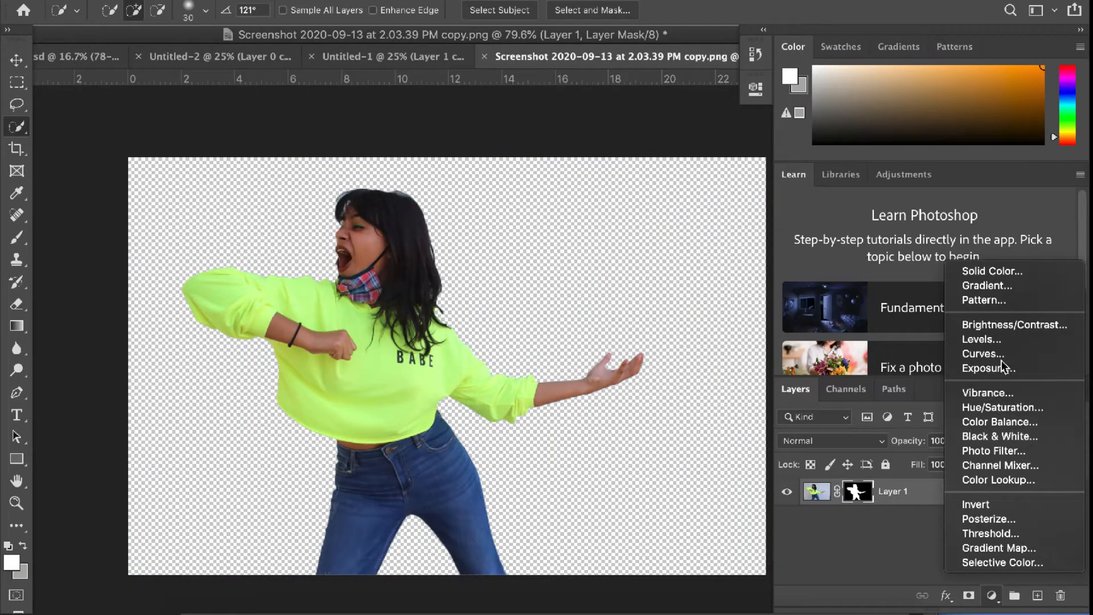
click(1001, 273)
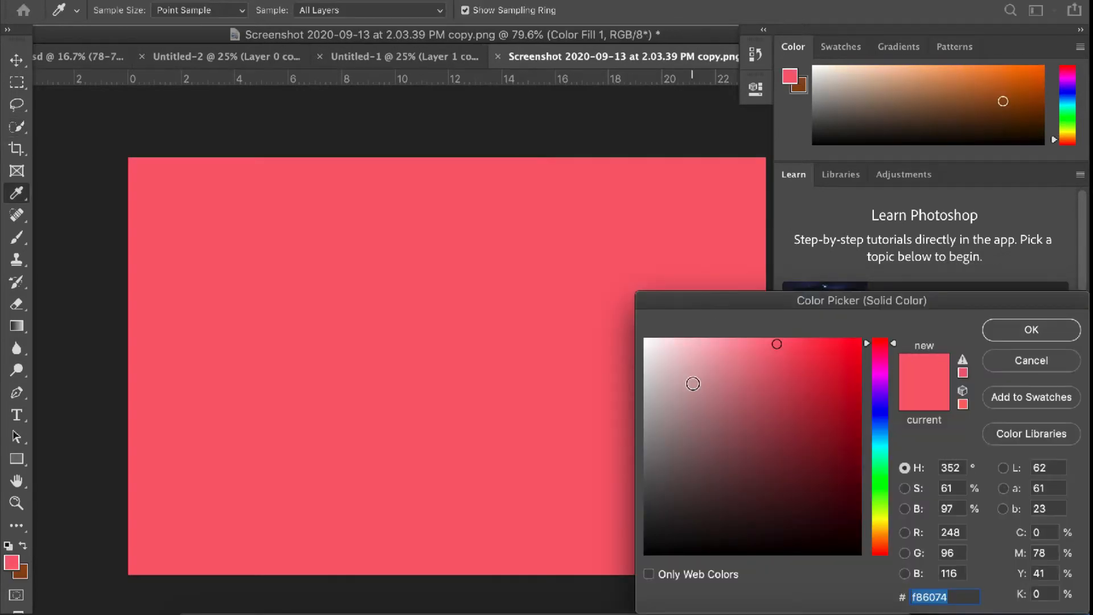
drag(690, 381, 858, 553)
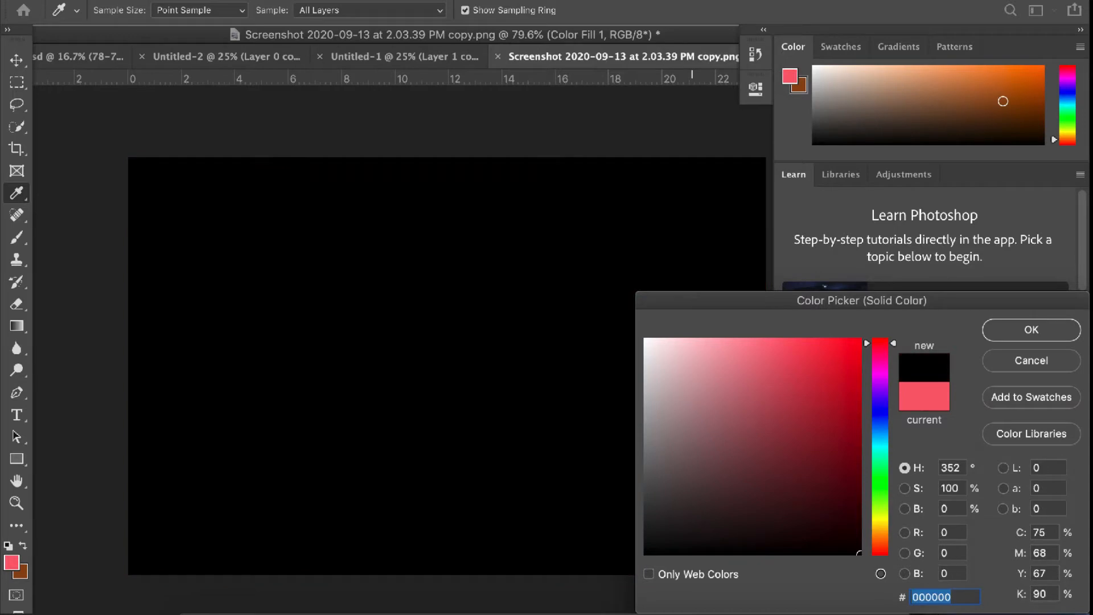
click(1023, 335)
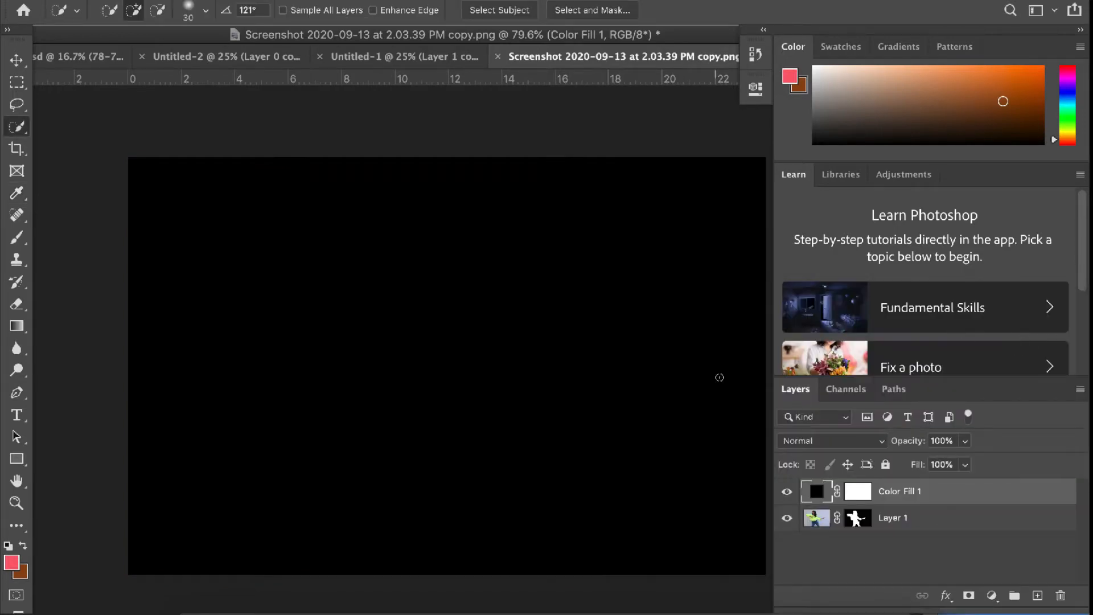
drag(817, 494, 818, 525)
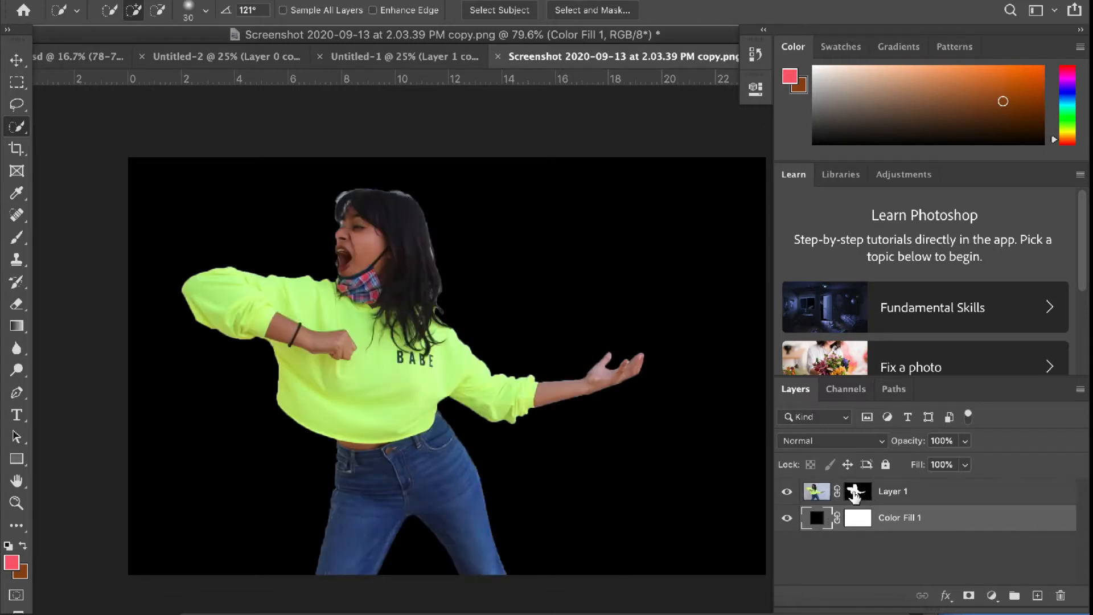
Step: Open Layer 1's mask in Select and Mask and refine the hair edges with the Refine Edge Brush
click(856, 493)
right_click(855, 494)
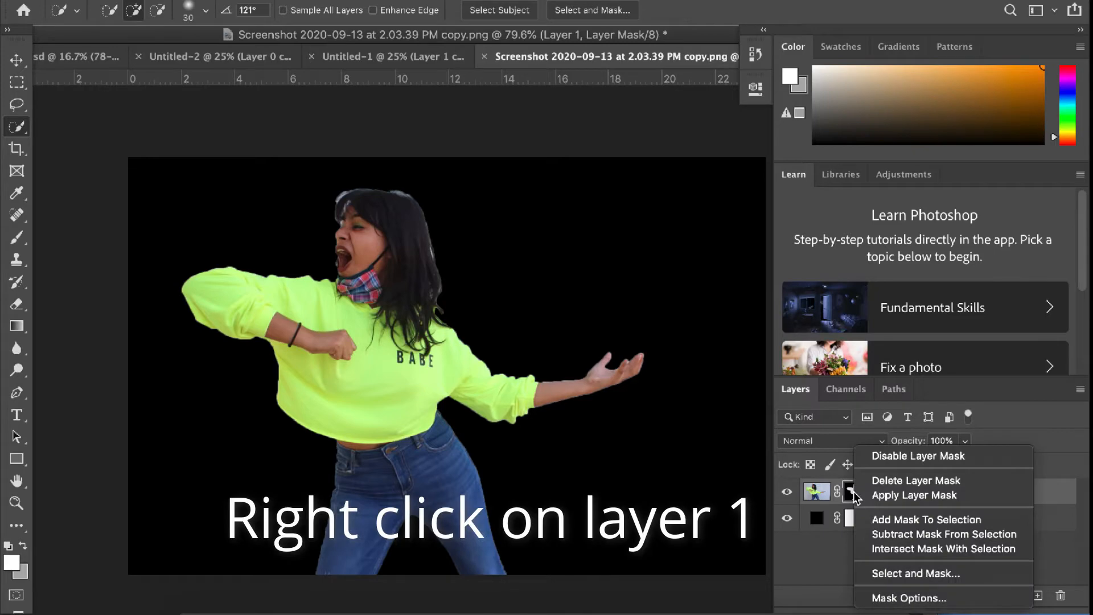
click(886, 574)
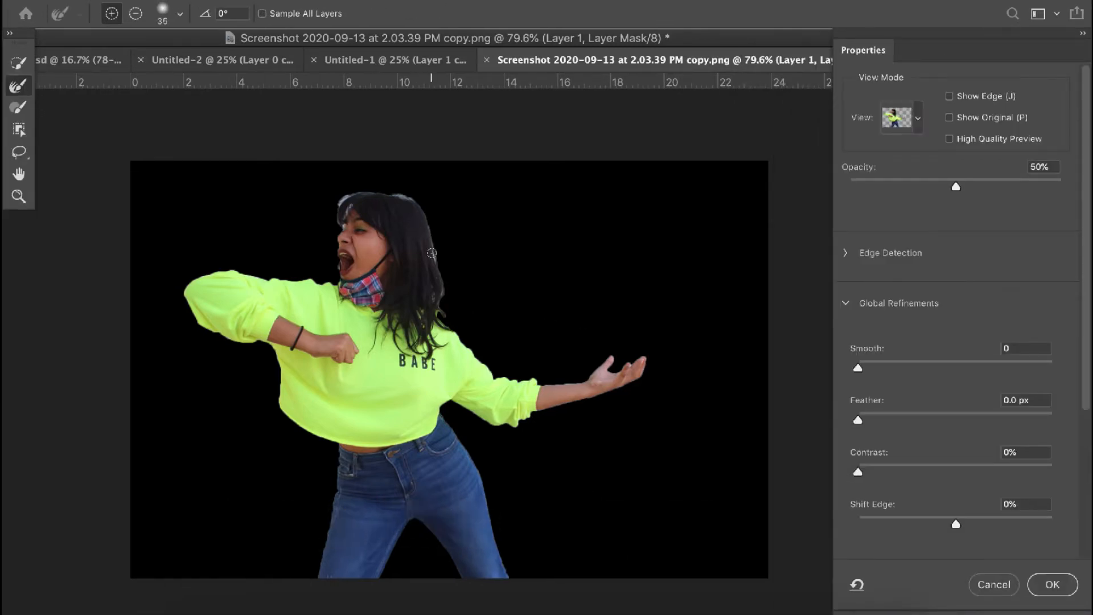
scroll(432, 253, up, 1)
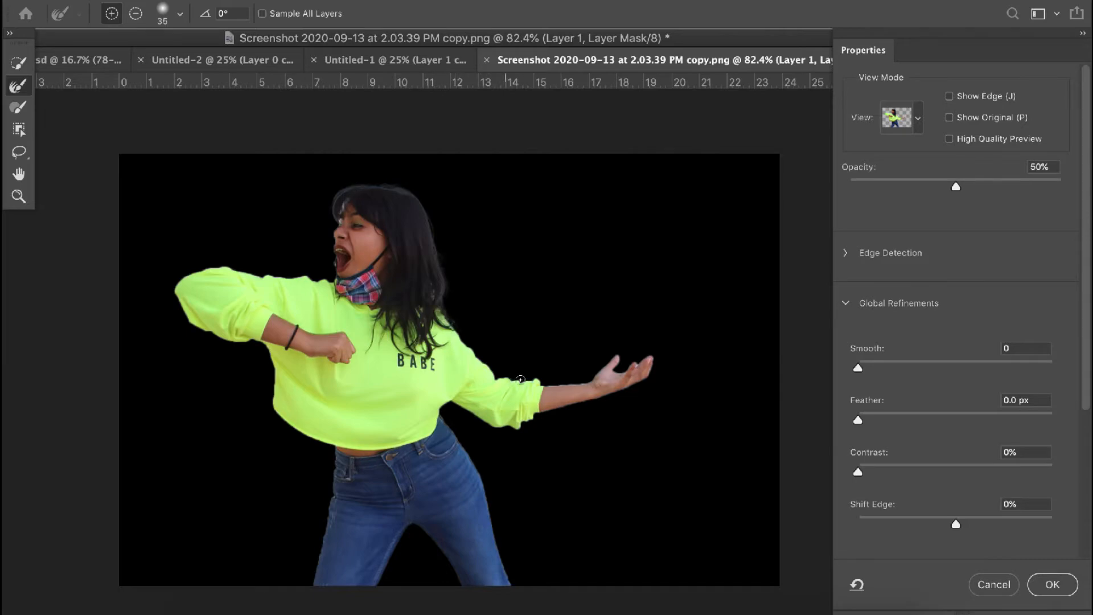
Step: Reduce the Refine Edge Brush to size 7 and refine the mask edge along the woman's nose, lips and chin
scroll(592, 377, up, 10)
scroll(592, 376, left, 8)
key(bracketleft)
key(bracketleft)
key(bracketleft)
key(bracketleft)
key(bracketleft)
key(bracketleft)
key(bracketleft)
key(bracketleft)
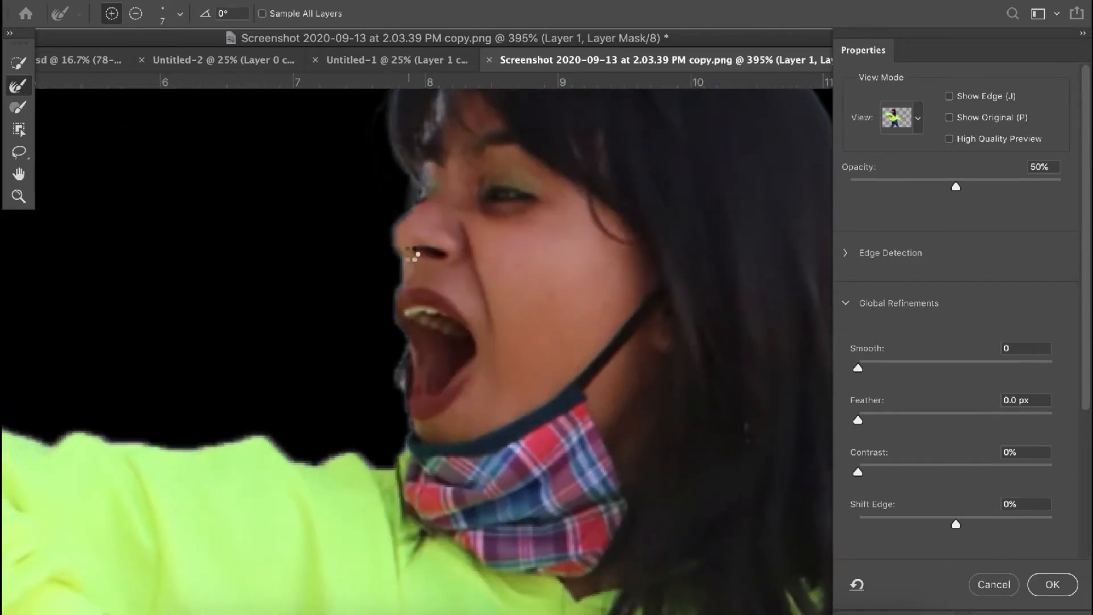
scroll(418, 180, up, 5)
scroll(418, 181, right, 1)
scroll(366, 383, down, 5)
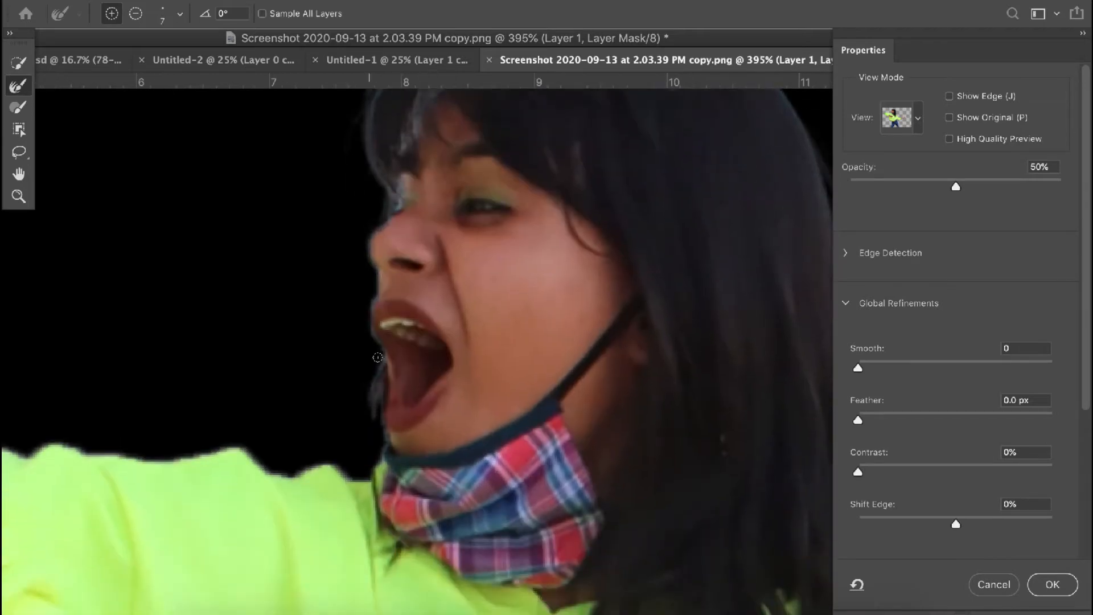
Step: Enlarge the Refine Edge Brush to size 30 and refine the mask edge around the shoulder and bent-arm sleeve
scroll(460, 433, down, 3)
key(bracketright)
key(bracketright)
key(bracketright)
key(bracketright)
key(bracketright)
key(bracketright)
key(bracketright)
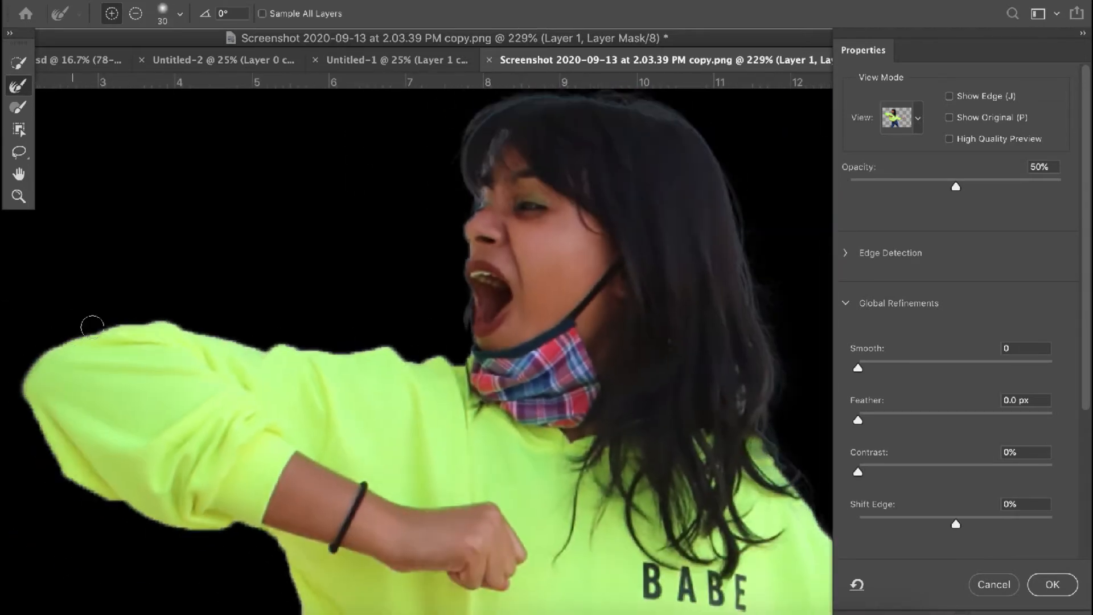
drag(309, 339, 436, 352)
scroll(273, 400, down, 5)
scroll(274, 400, left, 5)
mouse_move(362, 424)
mouse_down()
mouse_move(293, 429)
mouse_move(129, 300)
mouse_up()
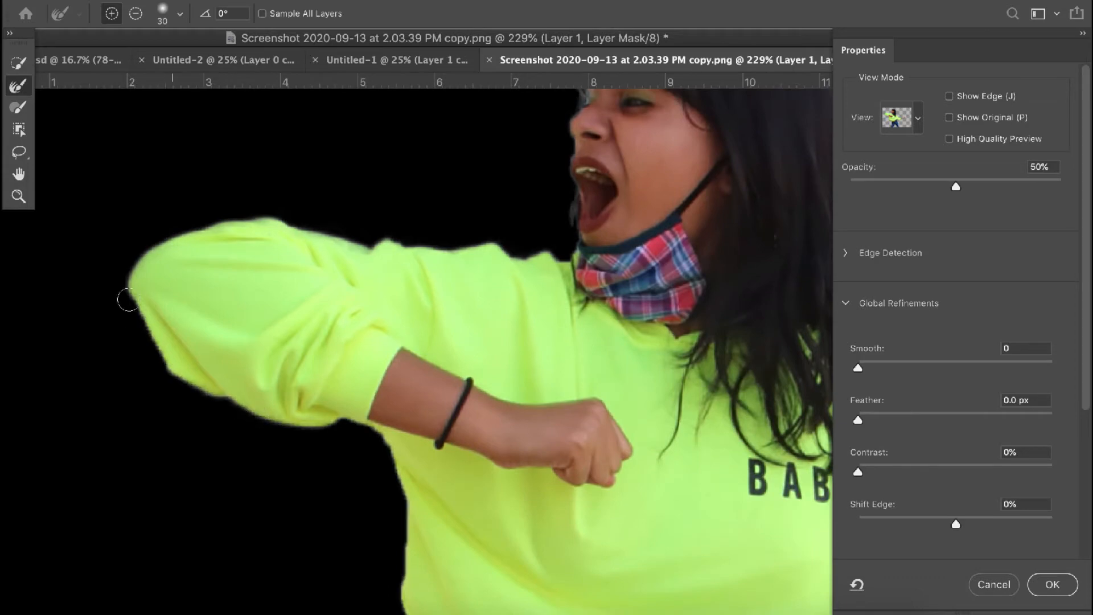
Step: Refine the mask edge along the sweater's side and hem and around both legs of the jeans
drag(387, 439, 403, 517)
scroll(404, 517, down, 10)
scroll(404, 517, right, 2)
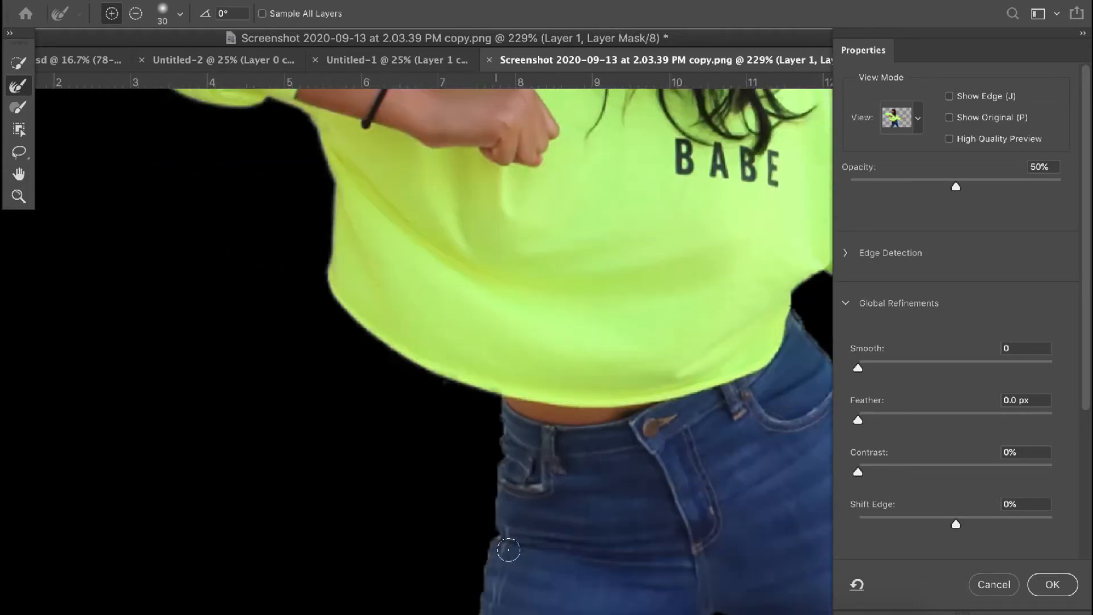
mouse_move(419, 601)
mouse_down()
mouse_move(468, 361)
mouse_move(468, 267)
mouse_up()
scroll(548, 375, right, 5)
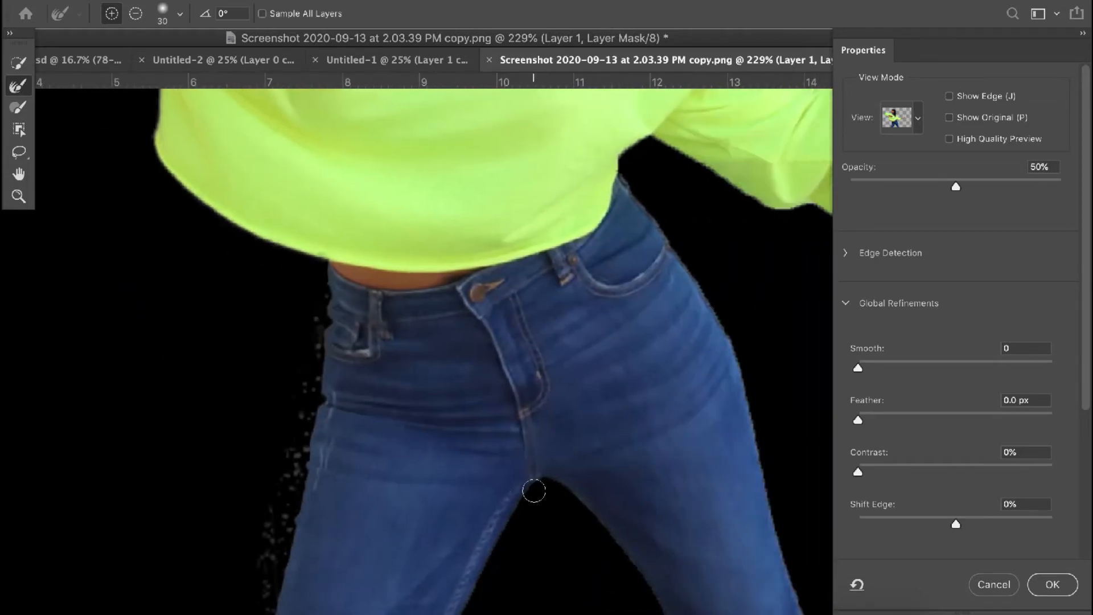
scroll(715, 439, right, 5)
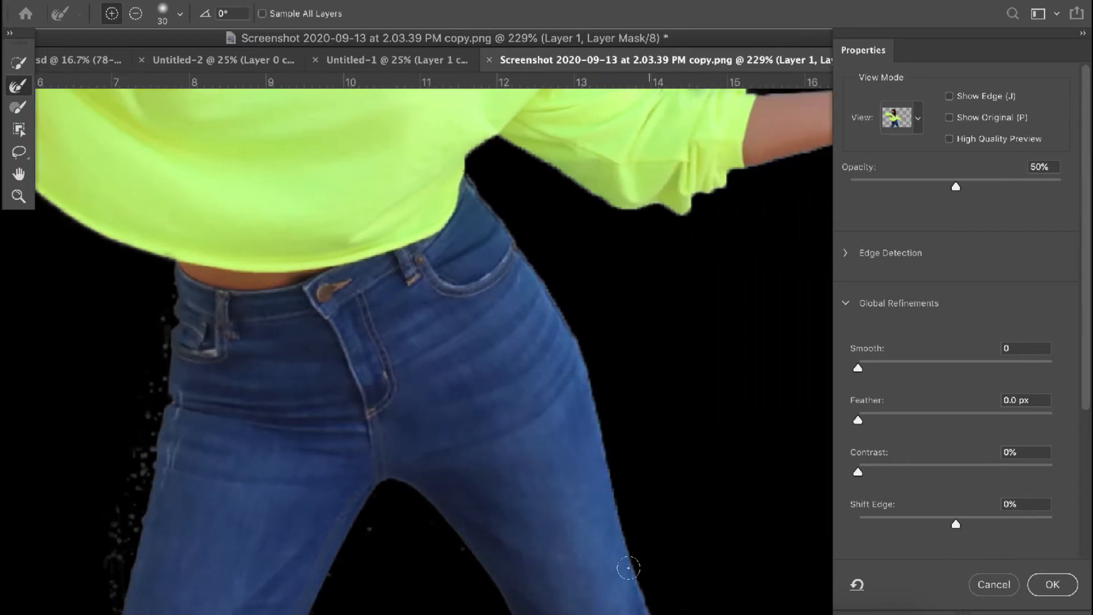
mouse_move(589, 384)
mouse_down()
mouse_move(528, 268)
mouse_move(472, 192)
mouse_move(642, 212)
mouse_up()
Step: Refine the mask edge around the outstretched arm and hand, reducing the Refine Edge Brush to size 9 for the fingers
scroll(569, 251, right, 15)
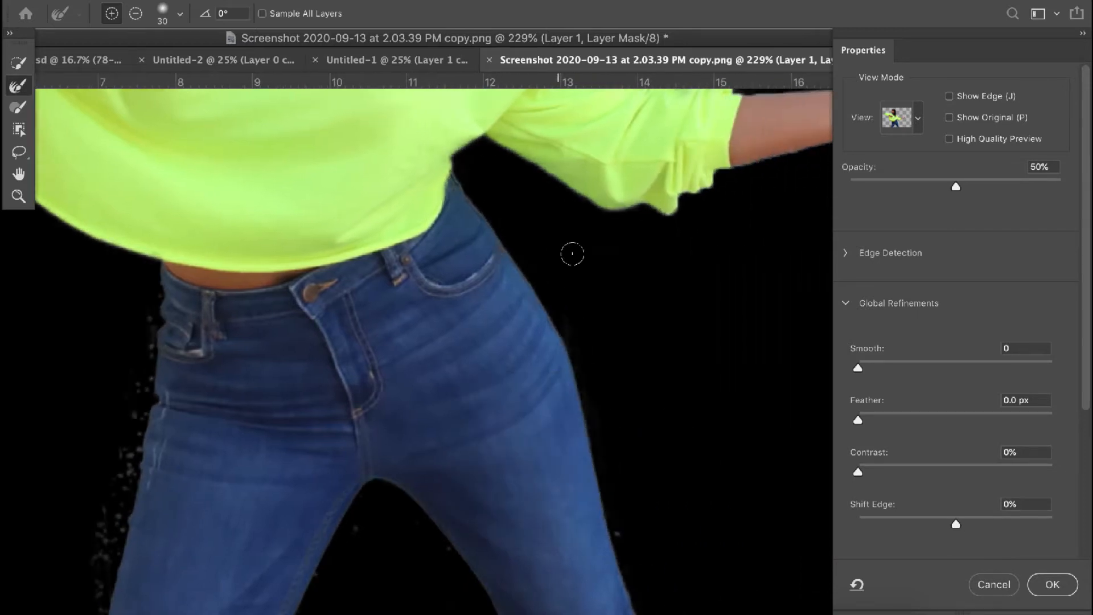
mouse_move(271, 359)
mouse_down()
mouse_move(436, 319)
mouse_move(558, 272)
mouse_up()
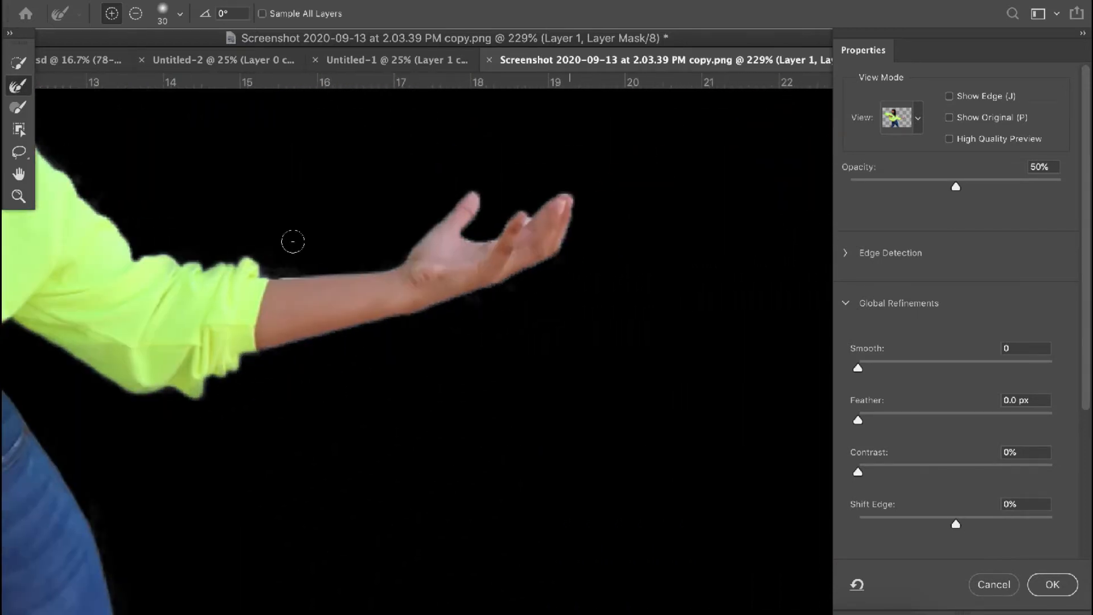
key(bracketleft)
key(bracketleft)
key(bracketleft)
key(bracketleft)
key(bracketleft)
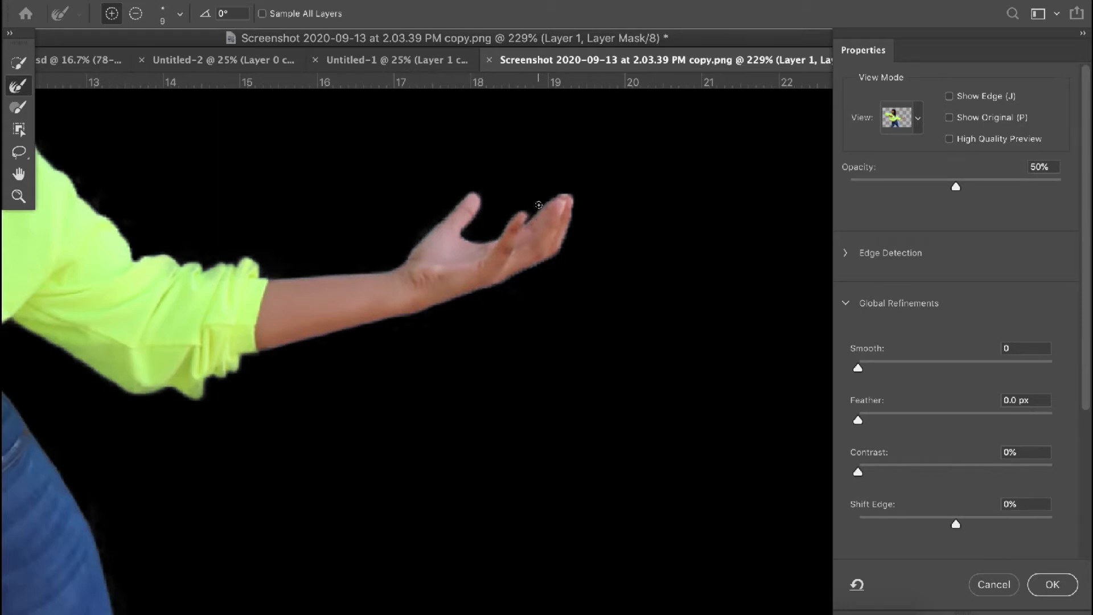
Step: Enlarge the Refine Edge Brush to size 45 with the whole figure in view
scroll(554, 330, down, 10)
key(bracketright)
key(bracketright)
key(bracketright)
key(bracketright)
key(bracketright)
key(bracketright)
key(bracketright)
key(bracketright)
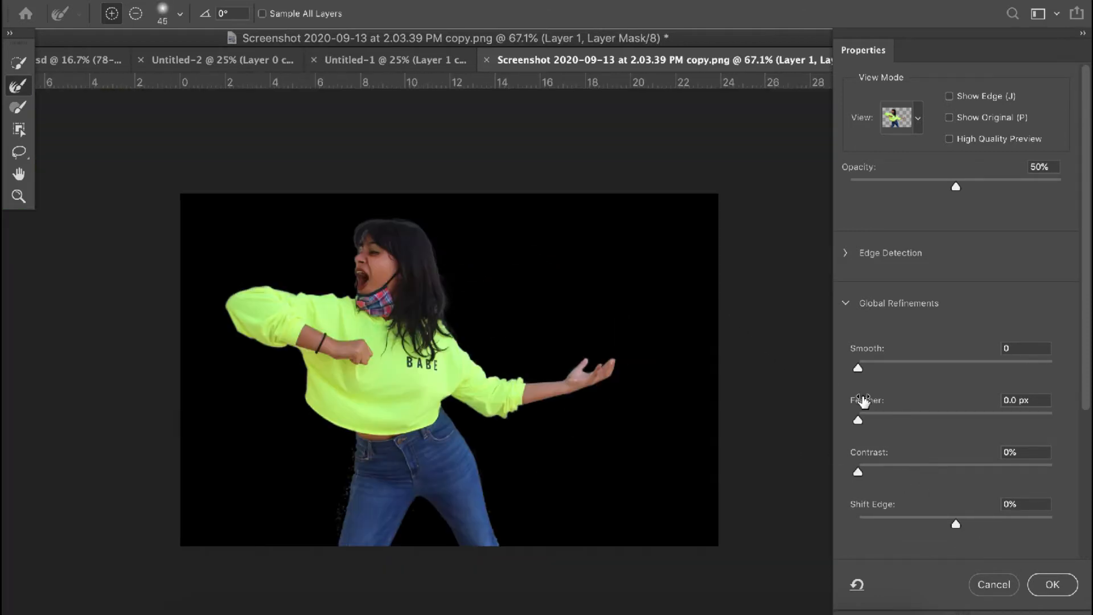
Step: Apply the mask refinement with Smooth 1, Feather 0.2 px and Decontaminate Colors on, output to a new layer with layer mask
click(859, 369)
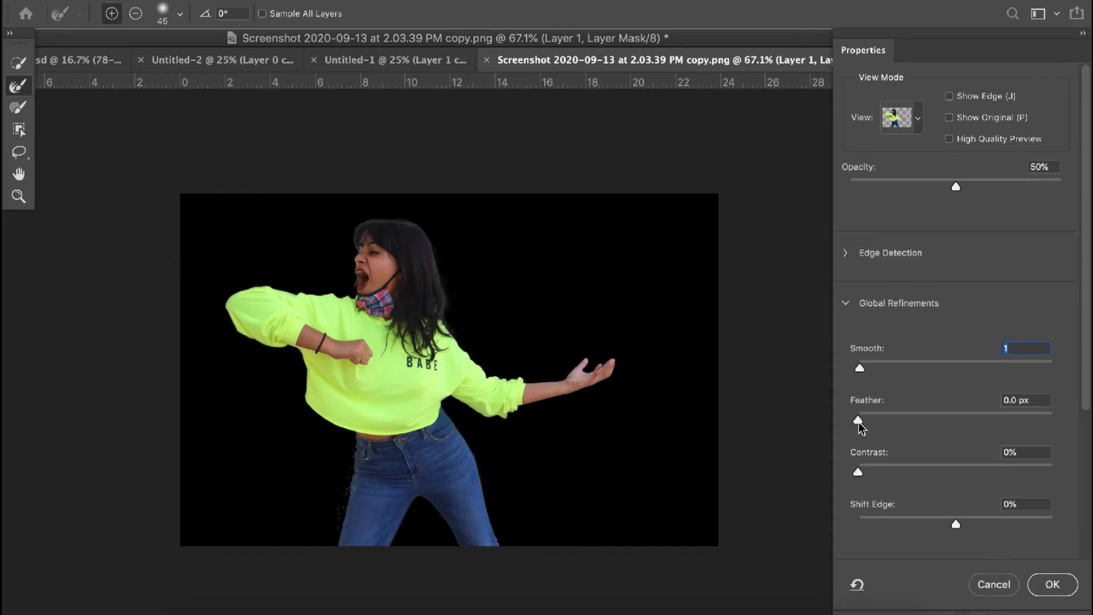
drag(859, 422, 860, 422)
click(859, 421)
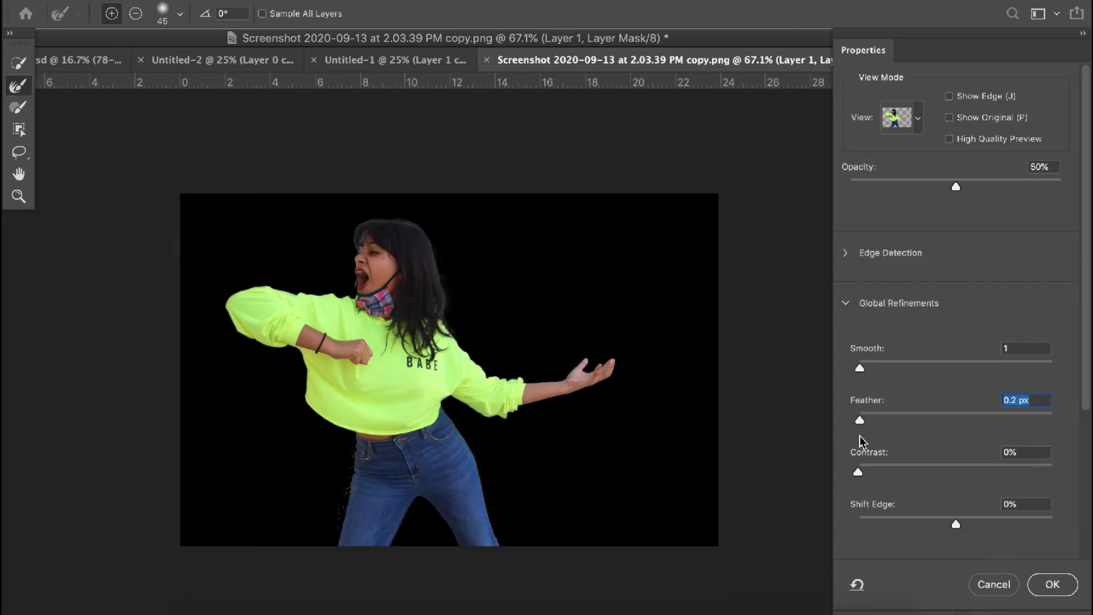
click(859, 472)
scroll(905, 438, down, 5)
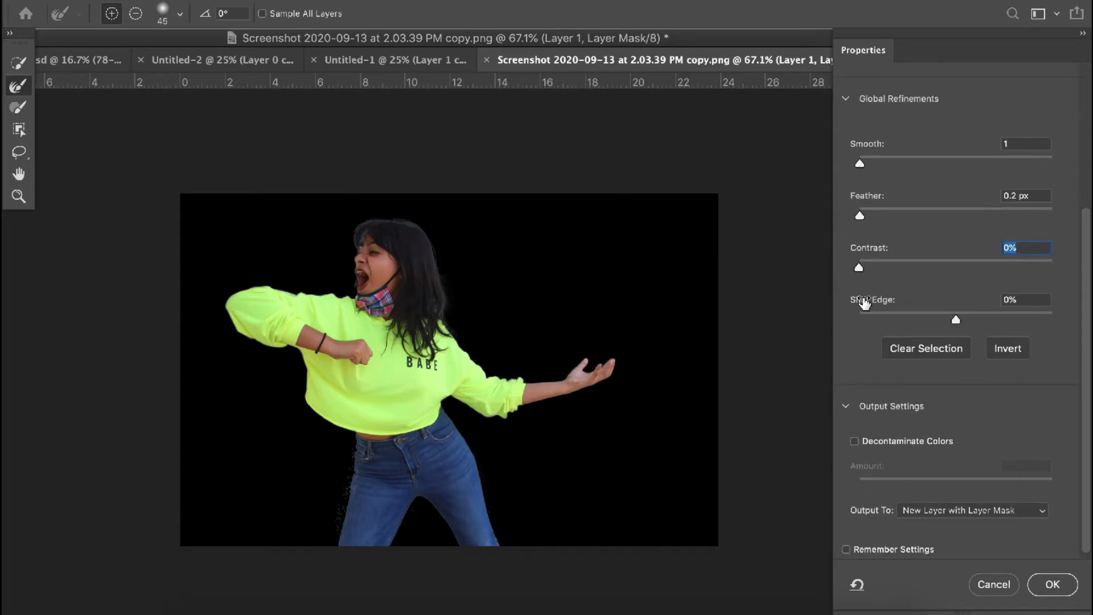
click(854, 442)
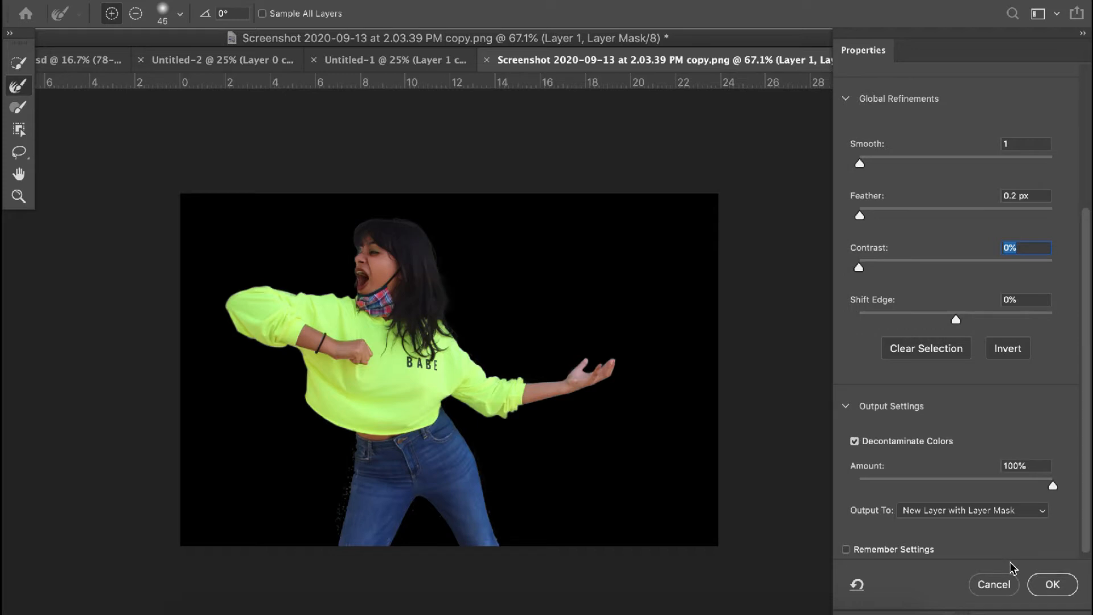
click(1057, 590)
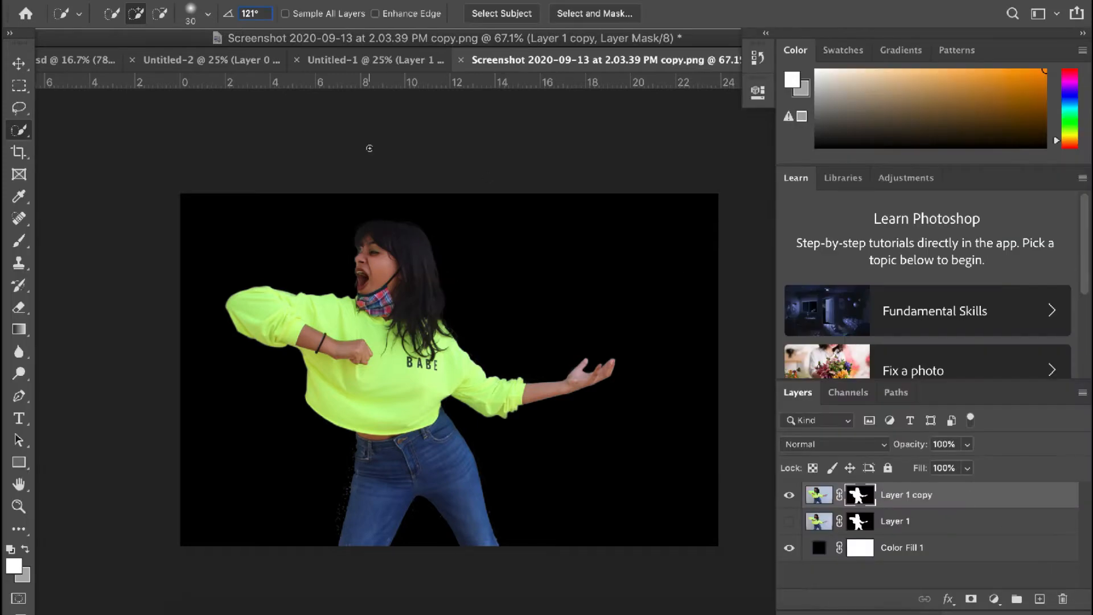
Step: Move the cut-out woman's layer into the Untitled-1 sky document, accepting the colour profile conversion
click(17, 63)
click(380, 59)
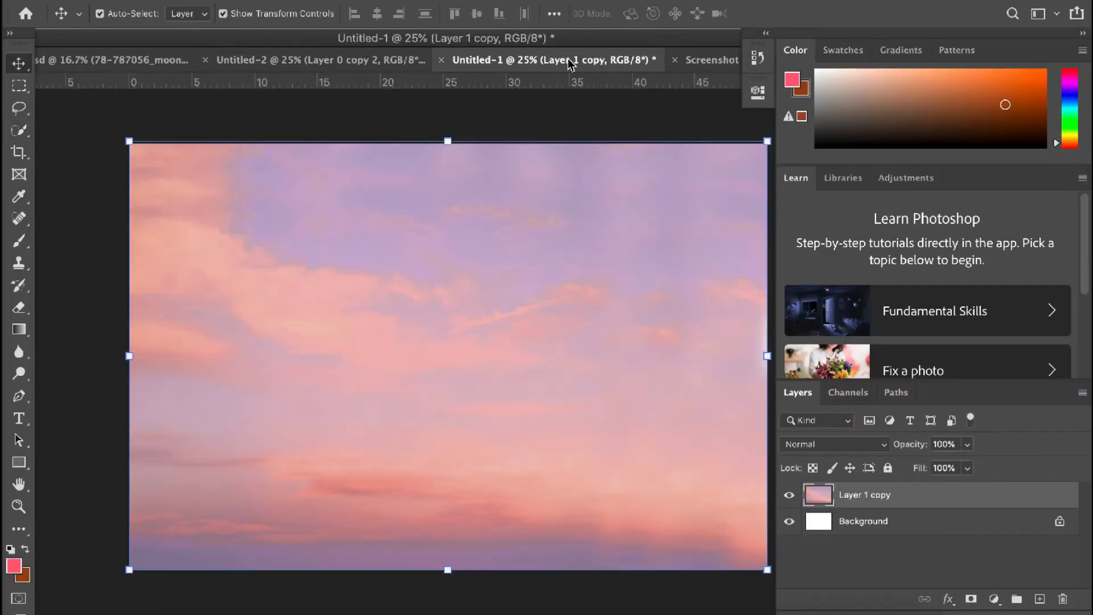
click(709, 60)
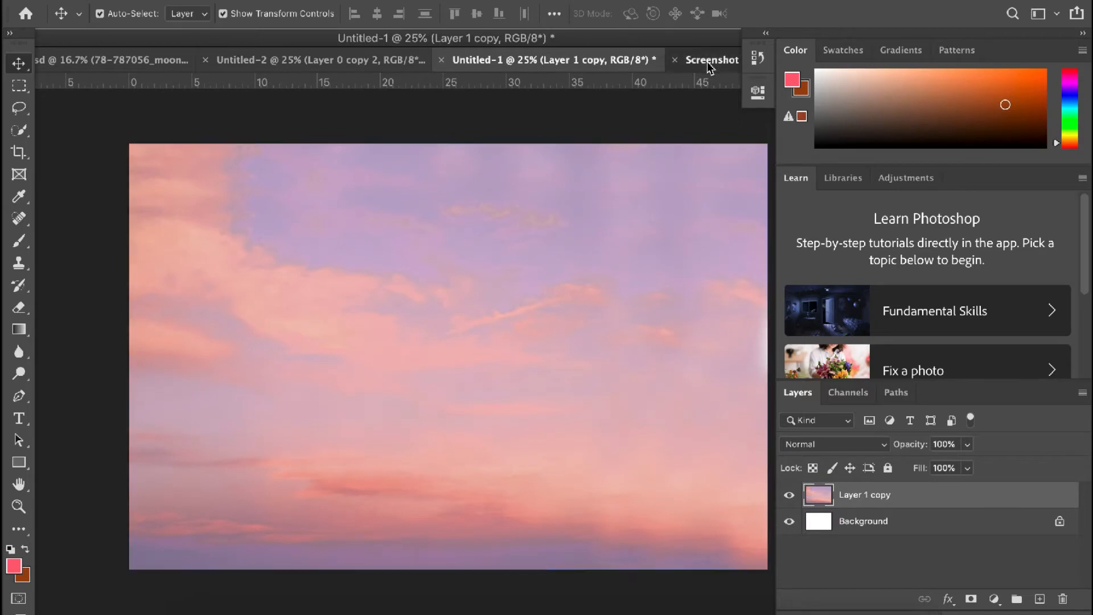
drag(387, 329, 381, 192)
drag(439, 349, 447, 361)
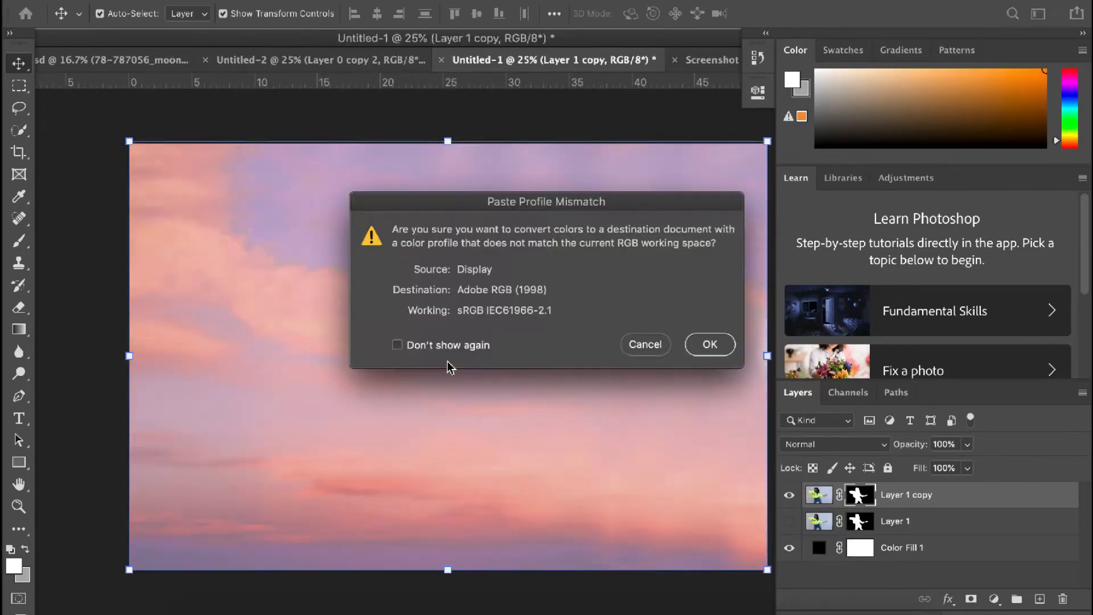
click(712, 347)
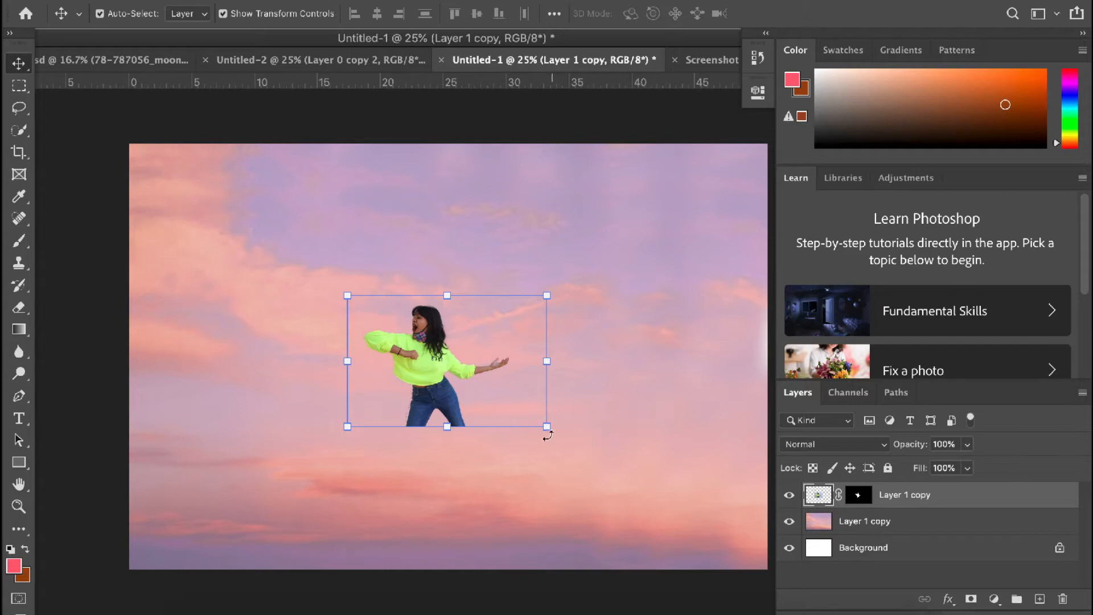
Step: Scale the woman up to about 273% and move her so the legs meet the bottom edge of the sky canvas
drag(708, 459, 903, 455)
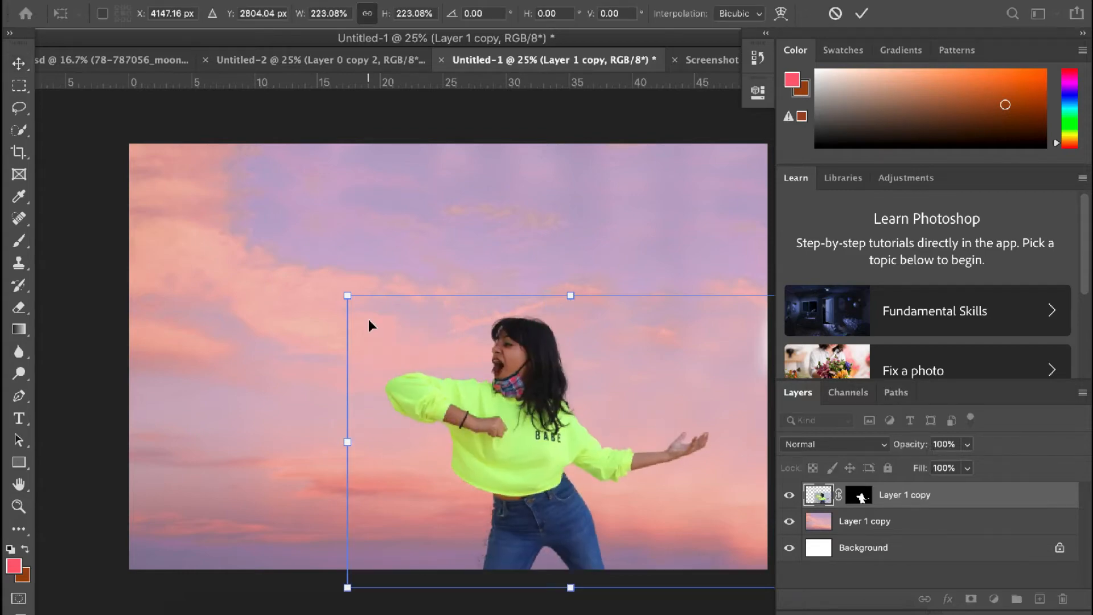
drag(347, 296, 246, 230)
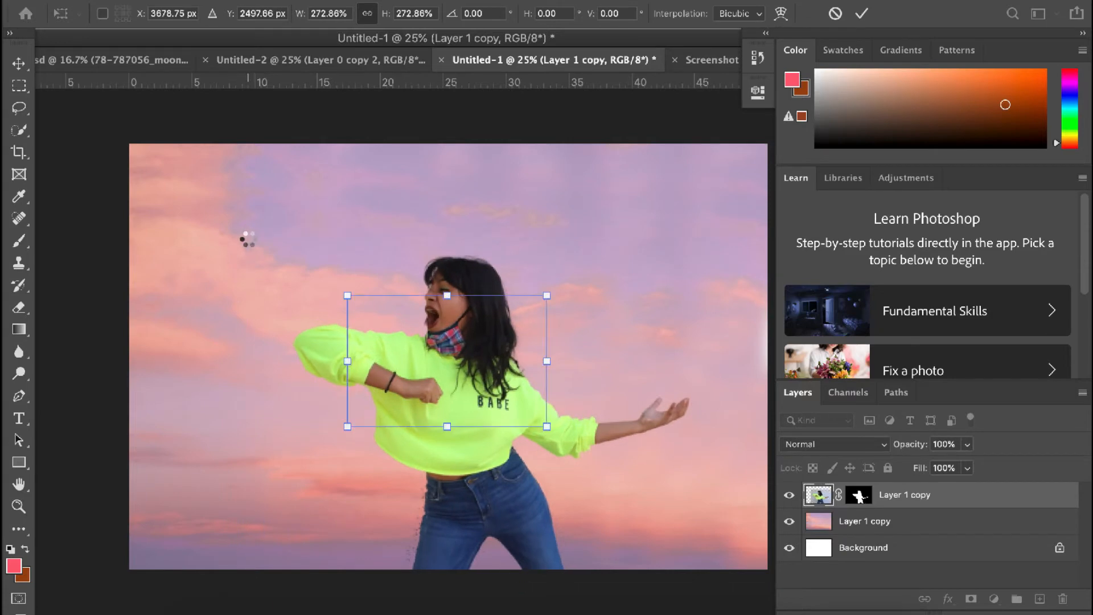
key(Return)
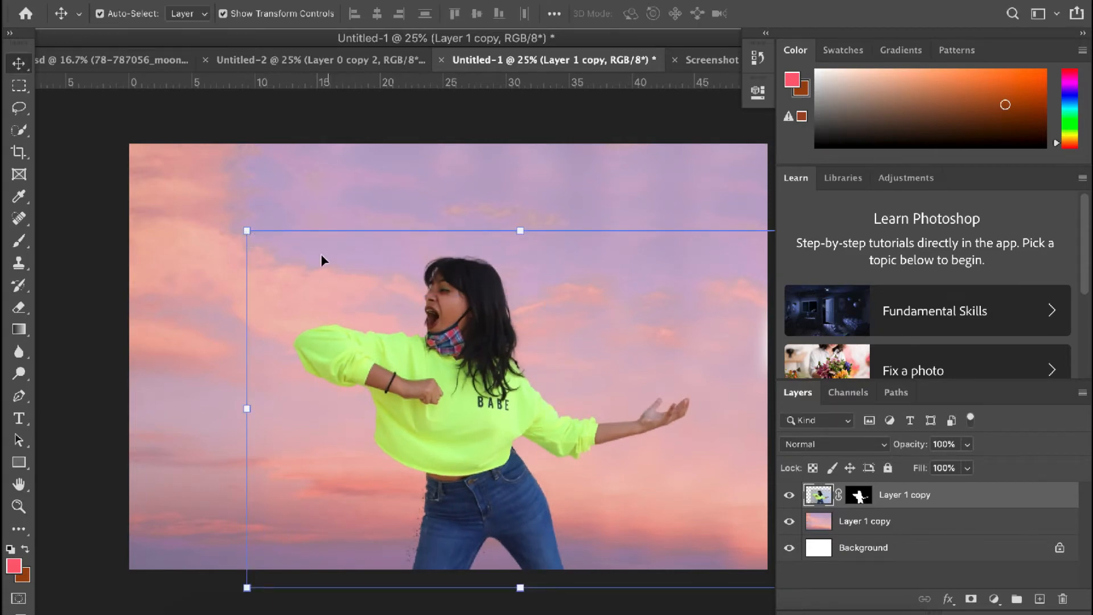
drag(463, 363, 505, 345)
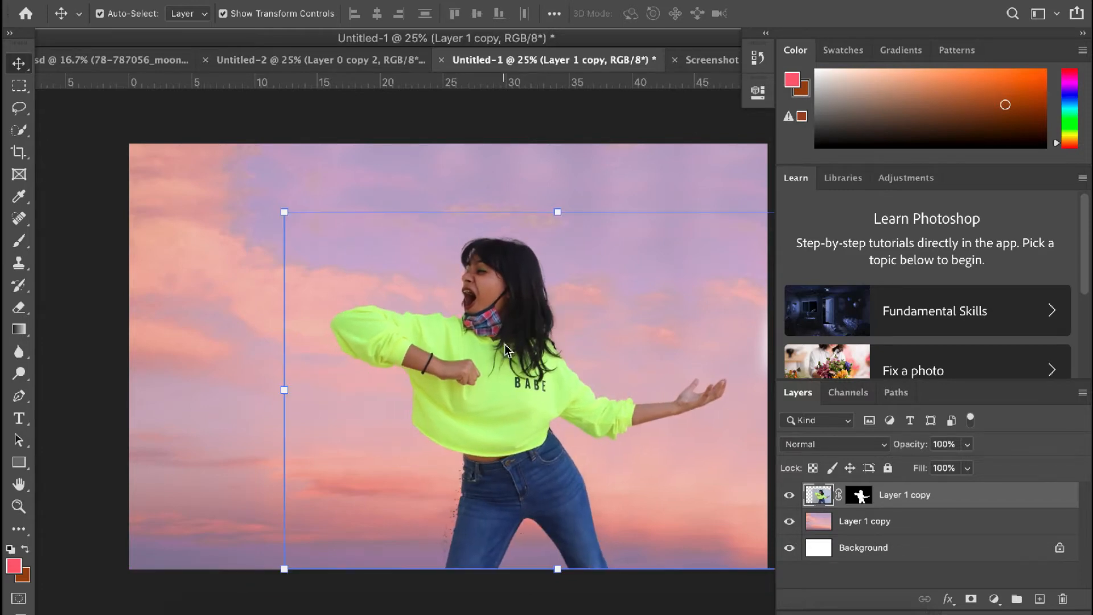
Step: Rotate the woman slightly counterclockwise and shift her a little upward on the sky canvas
scroll(539, 349, down, 3)
scroll(539, 348, up, 1)
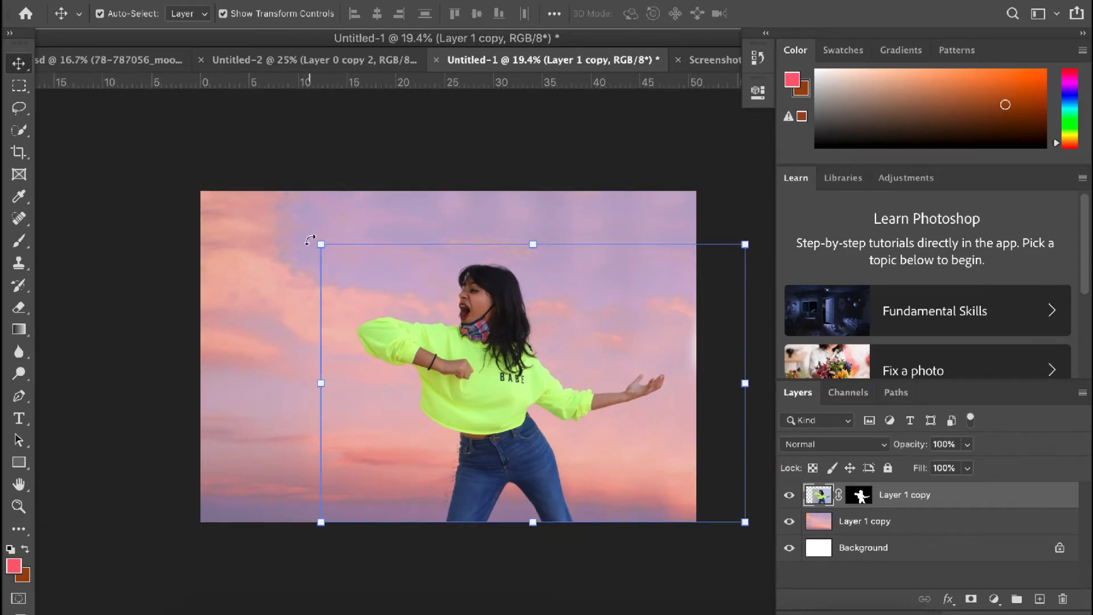
drag(311, 239, 299, 254)
drag(483, 357, 483, 350)
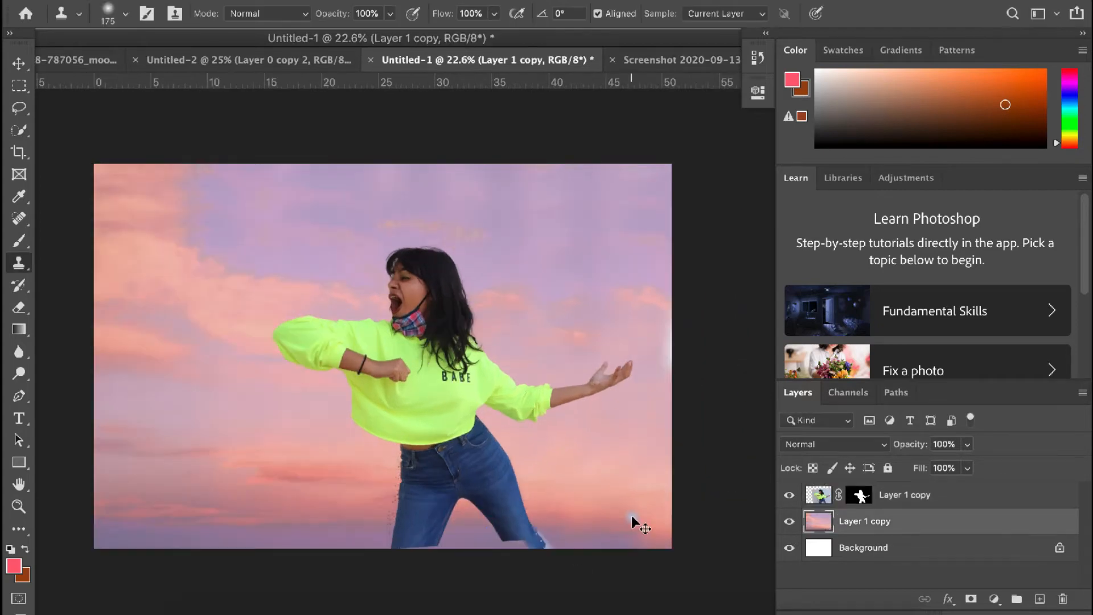
Step: Undo the Clone Stamp stroke made on the sky layer near the foot of the leg and reselect the woman's layer
key(super+z)
click(18, 65)
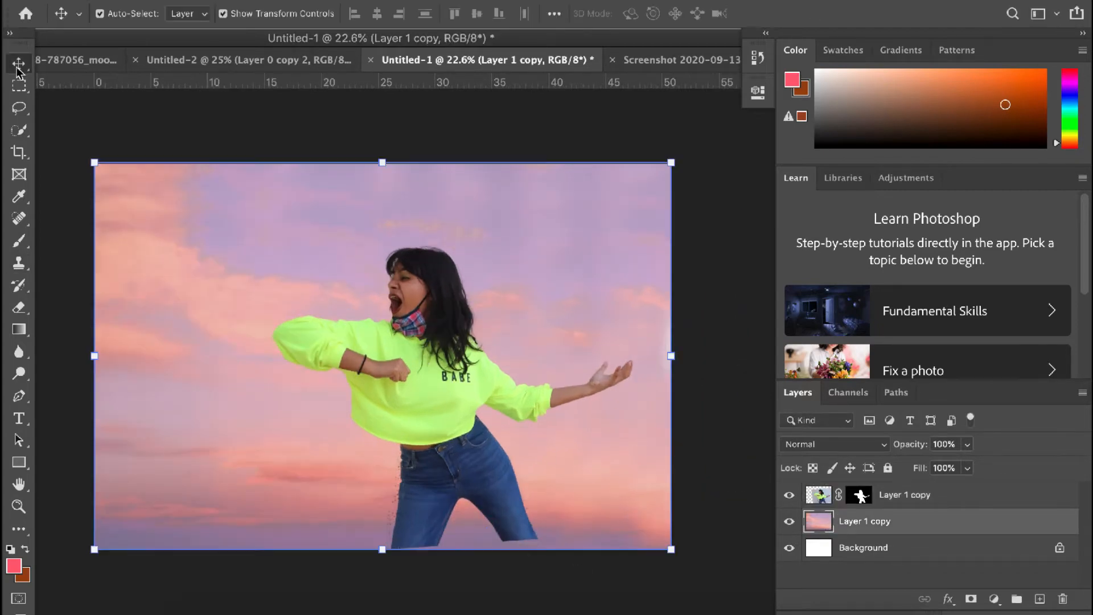
click(810, 504)
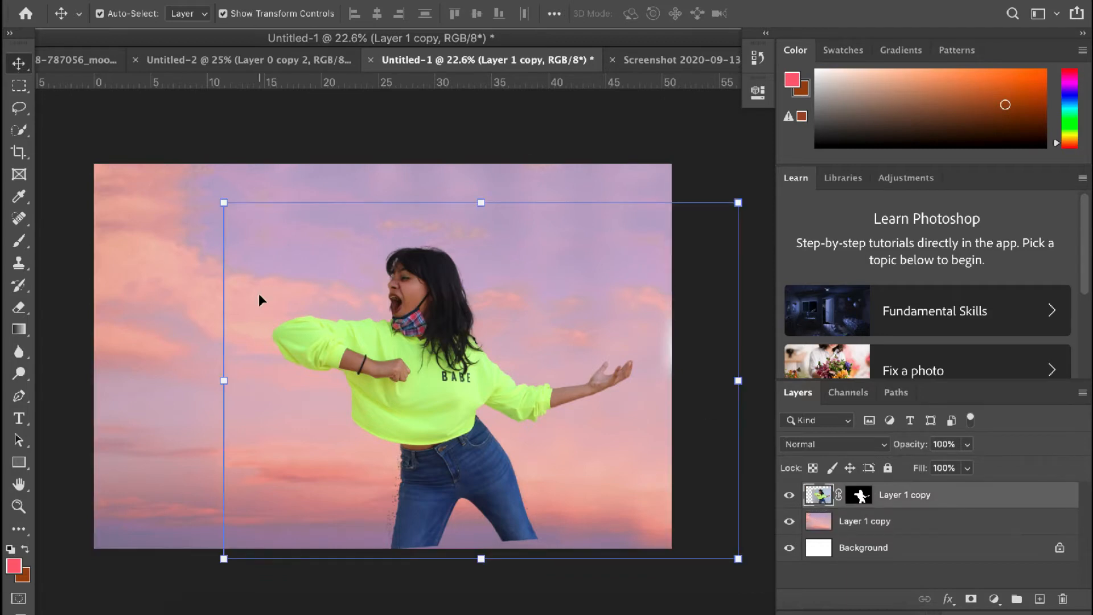
Step: Quick-select only the lower end of the jeans leg beneath the outstretched arm, subtracting the rest of the jeans
click(19, 130)
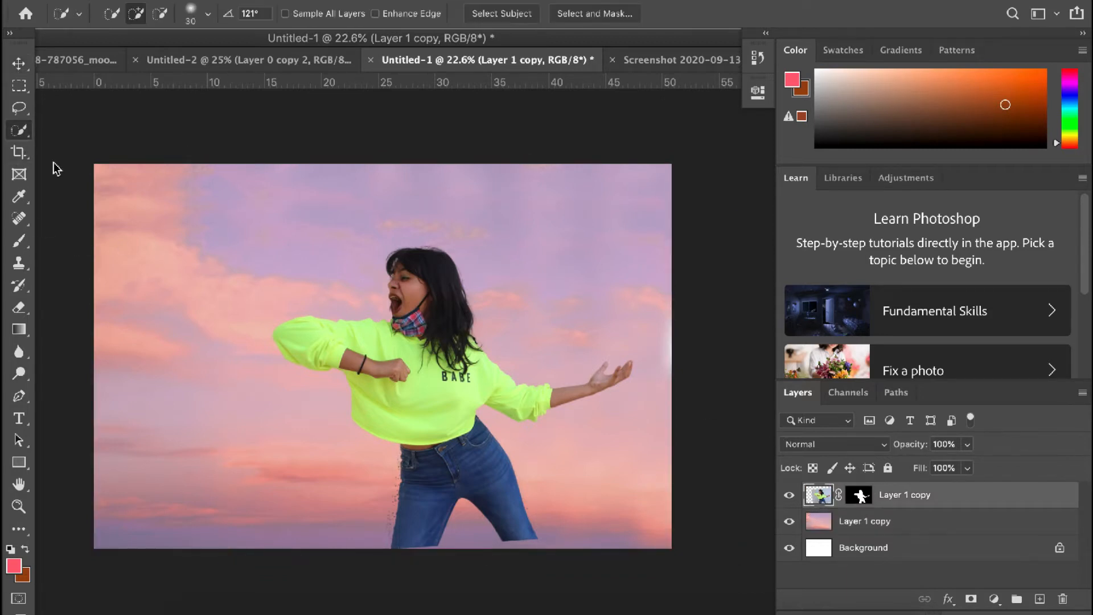
scroll(521, 547, up, 5)
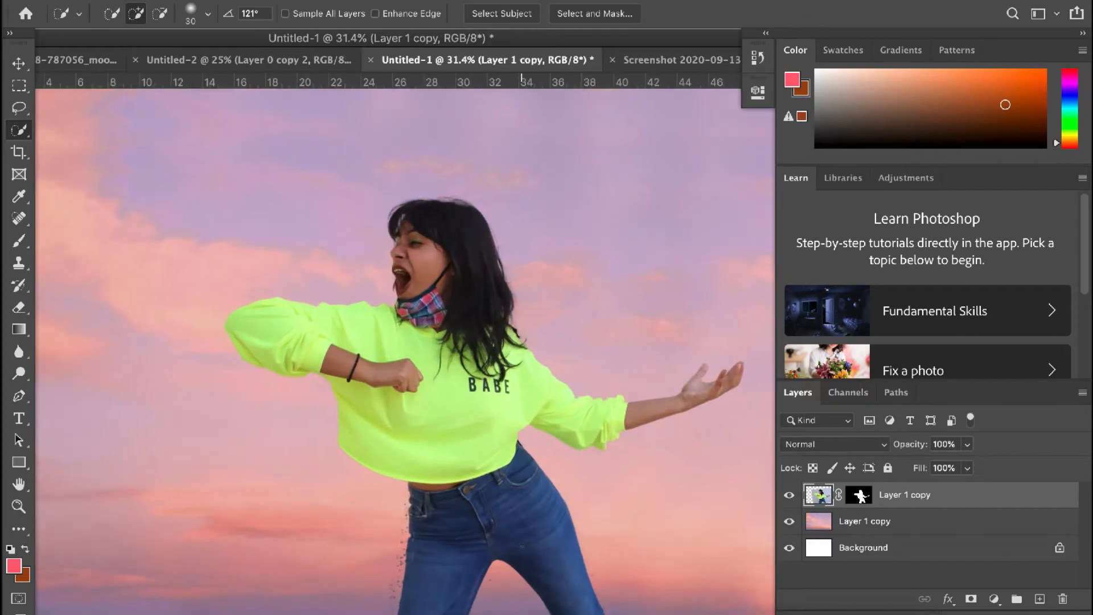
scroll(522, 546, down, 1)
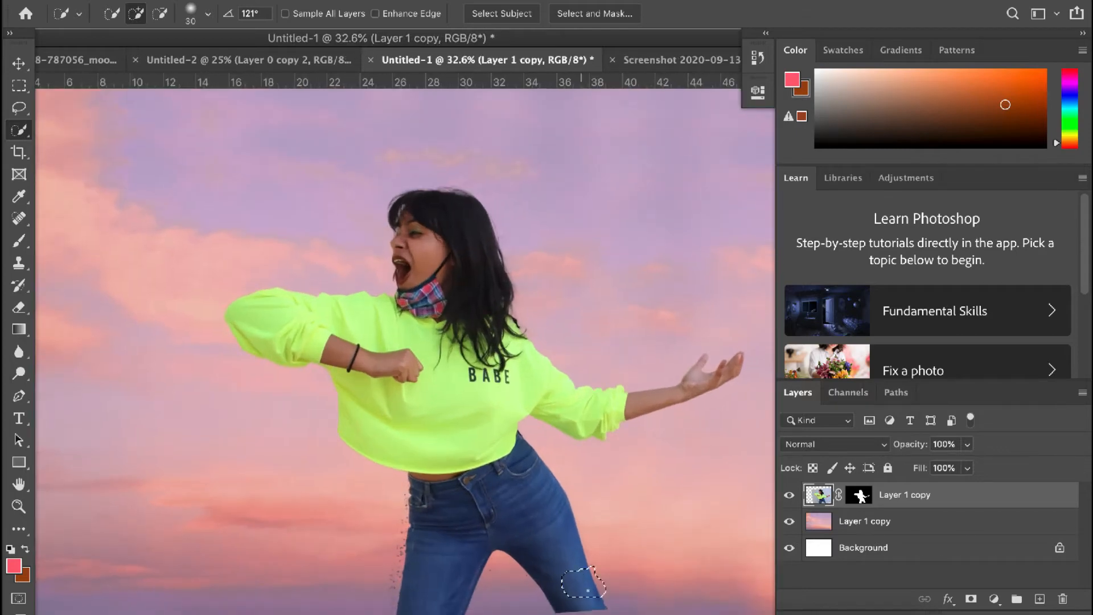
drag(588, 590, 526, 573)
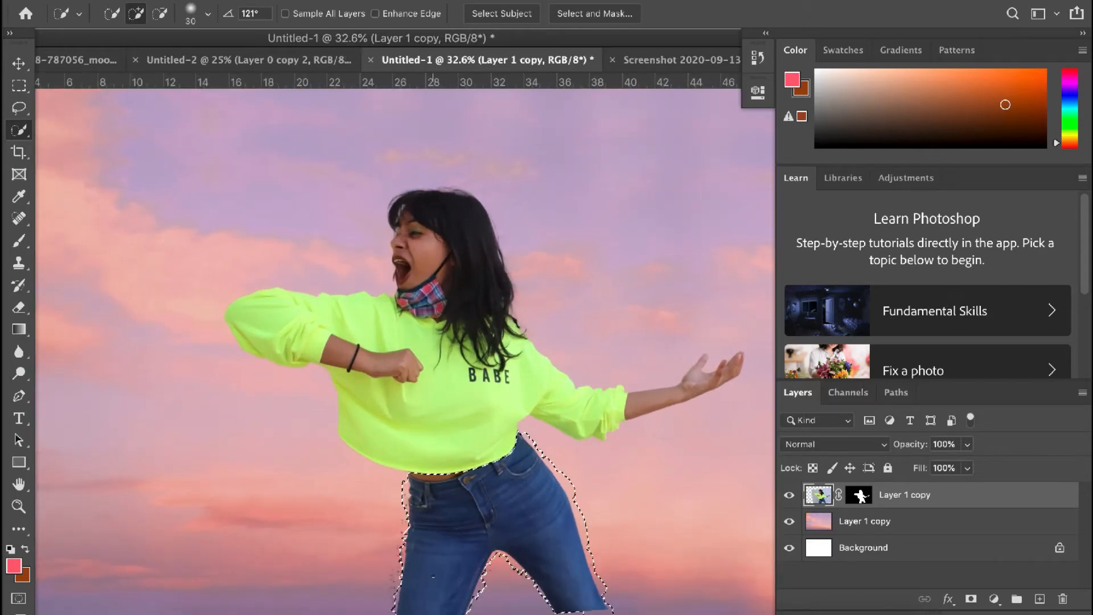
key(alt)
mouse_move(418, 575)
mouse_down()
mouse_move(431, 544)
mouse_move(490, 521)
mouse_move(550, 529)
mouse_up()
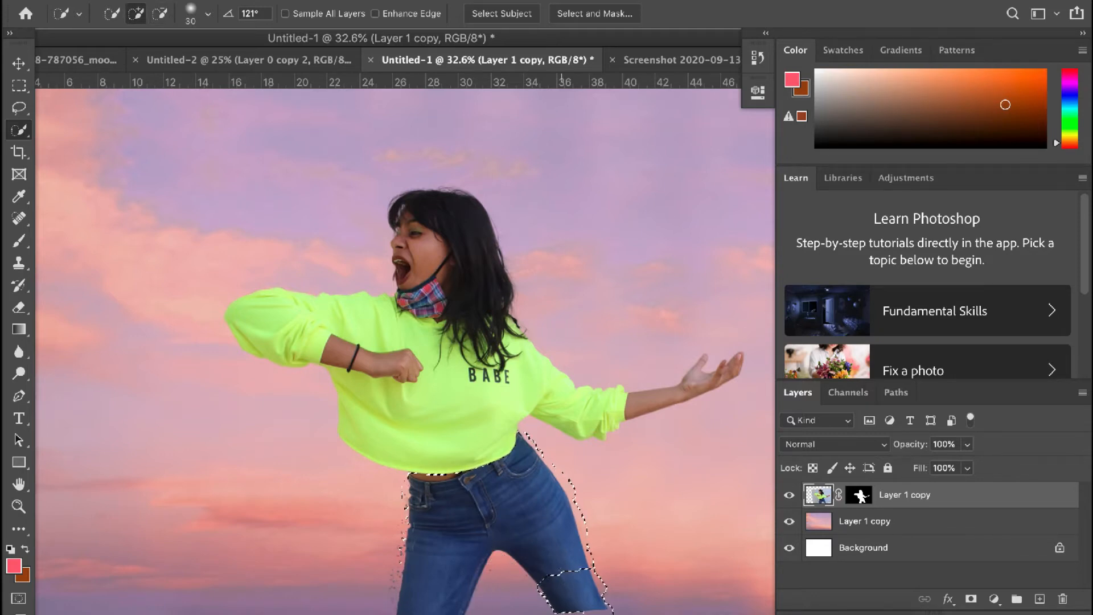
drag(561, 587, 555, 576)
click(581, 561)
Step: Copy the selected piece of the leg to a new layer and scale it to 87.77%
click(19, 63)
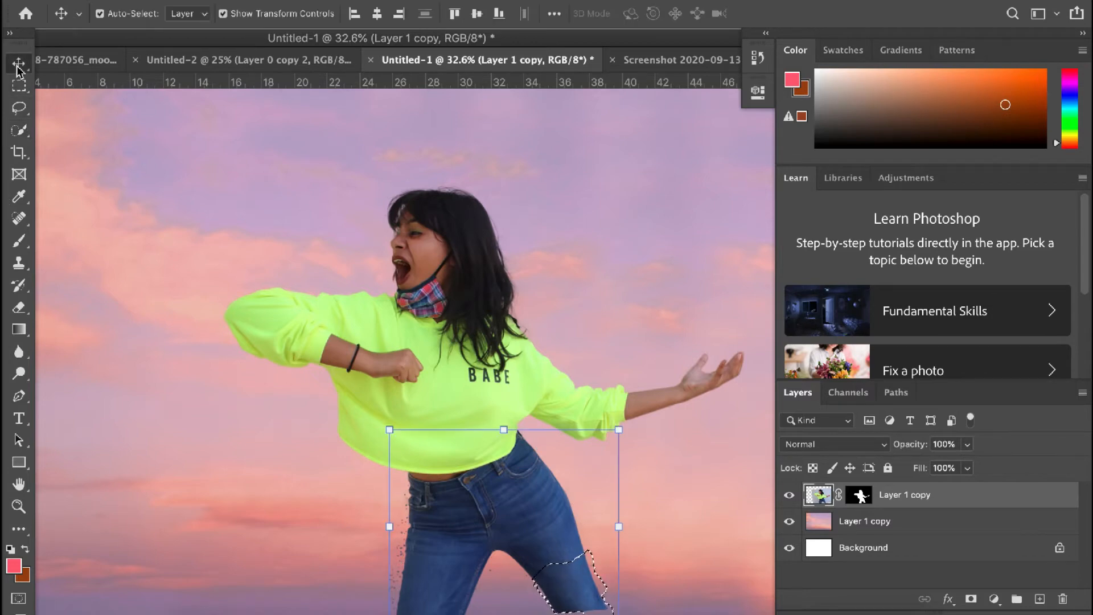
key(super+j)
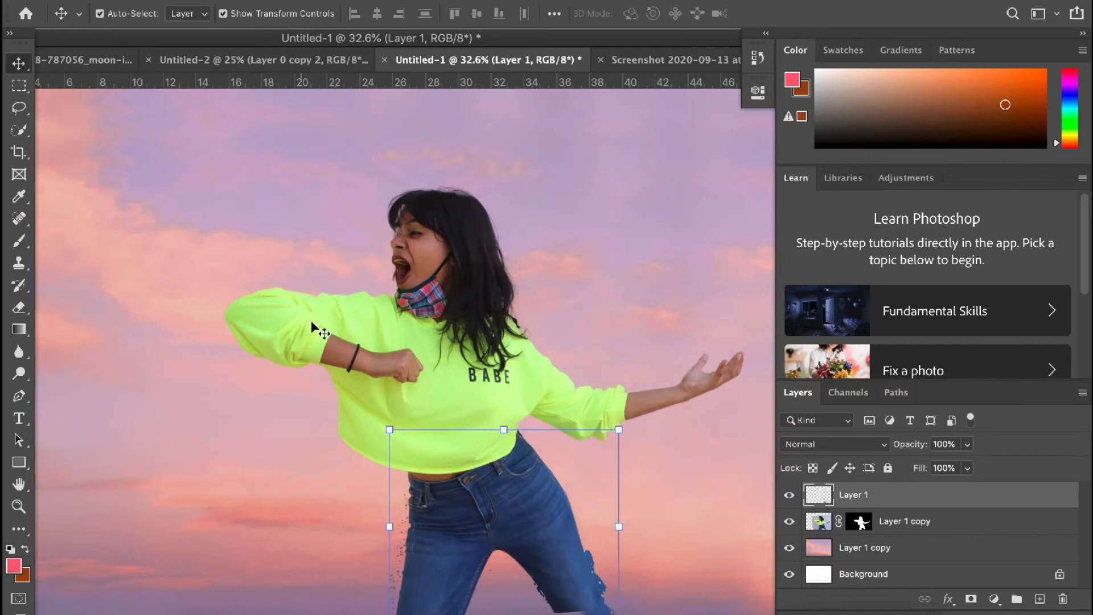
drag(620, 432, 590, 454)
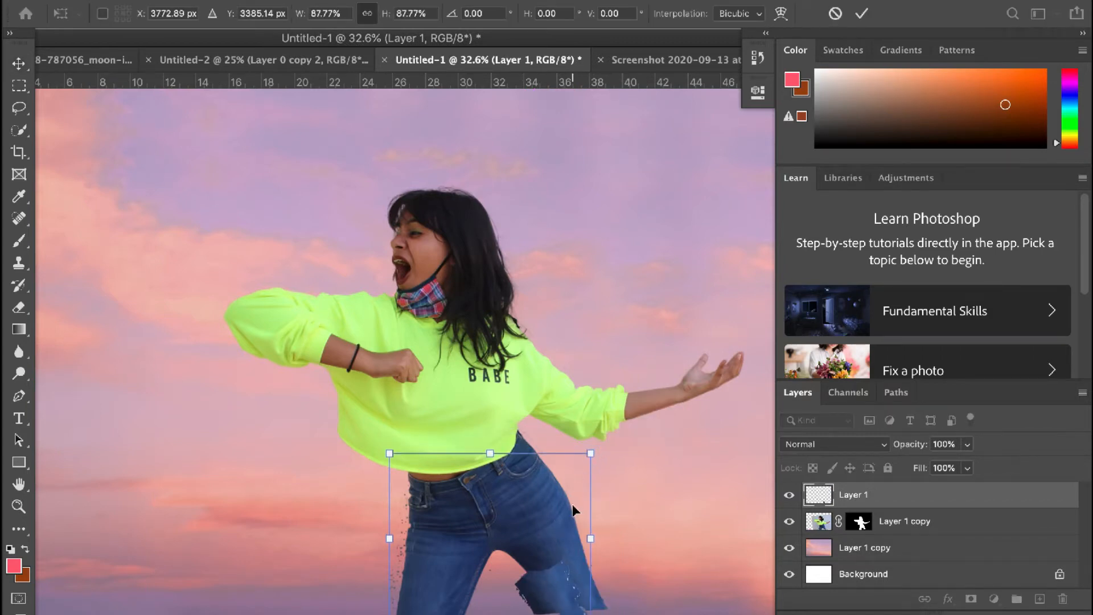
Step: Position the copied leg piece over the leg's cut-off end so it fills the gap down to the canvas edge
scroll(573, 504, down, 5)
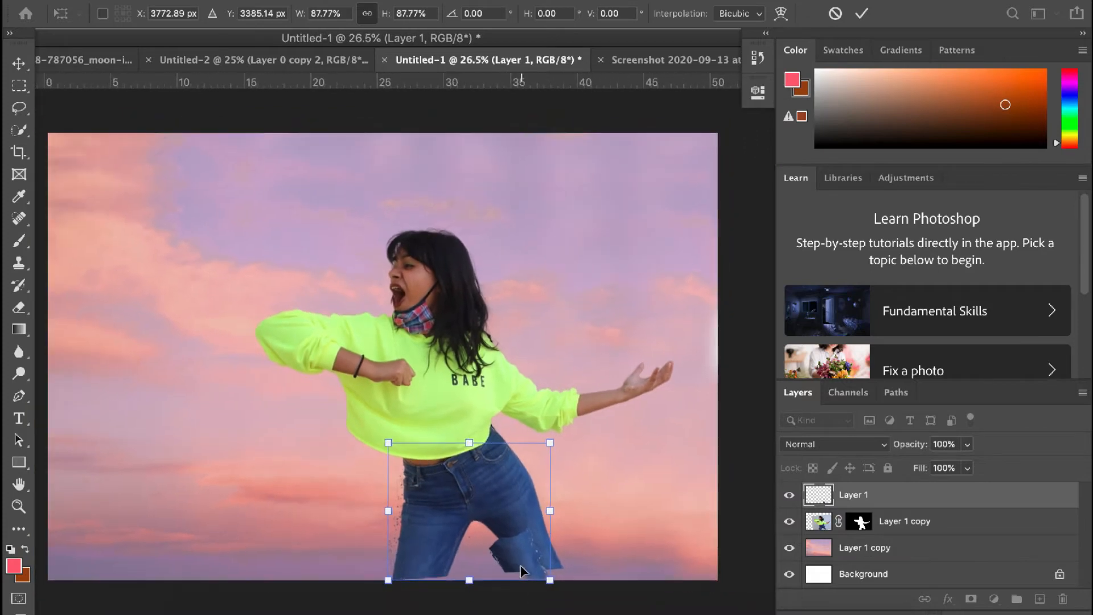
scroll(522, 569, down, 1)
drag(510, 549, 533, 555)
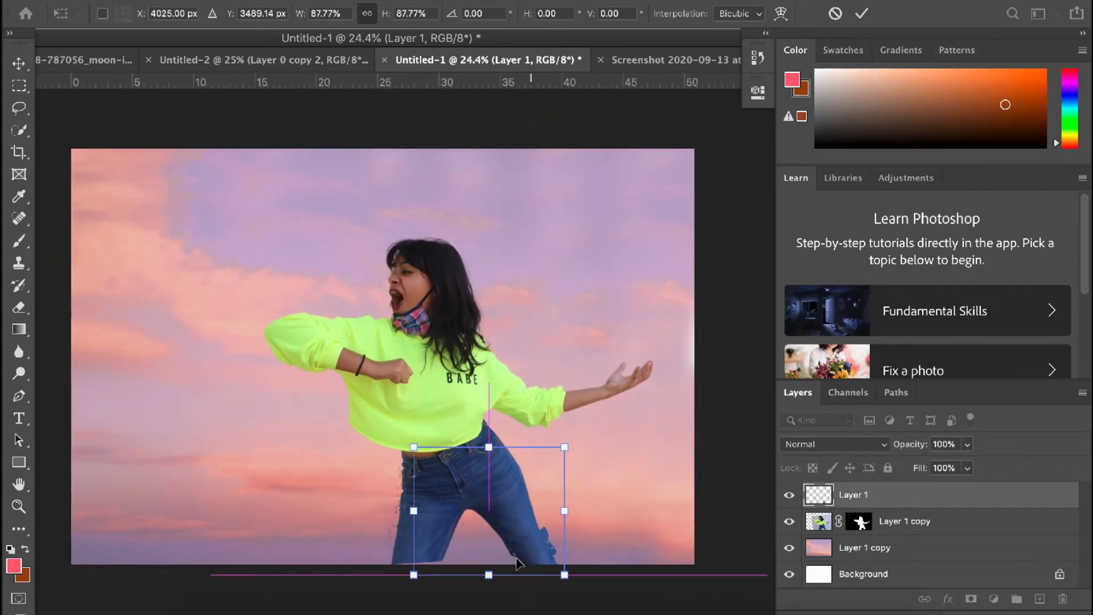
key(Left)
key(Left)
key(Left)
key(Left)
key(Left)
key(Left)
key(Left)
key(Left)
key(Right)
key(Right)
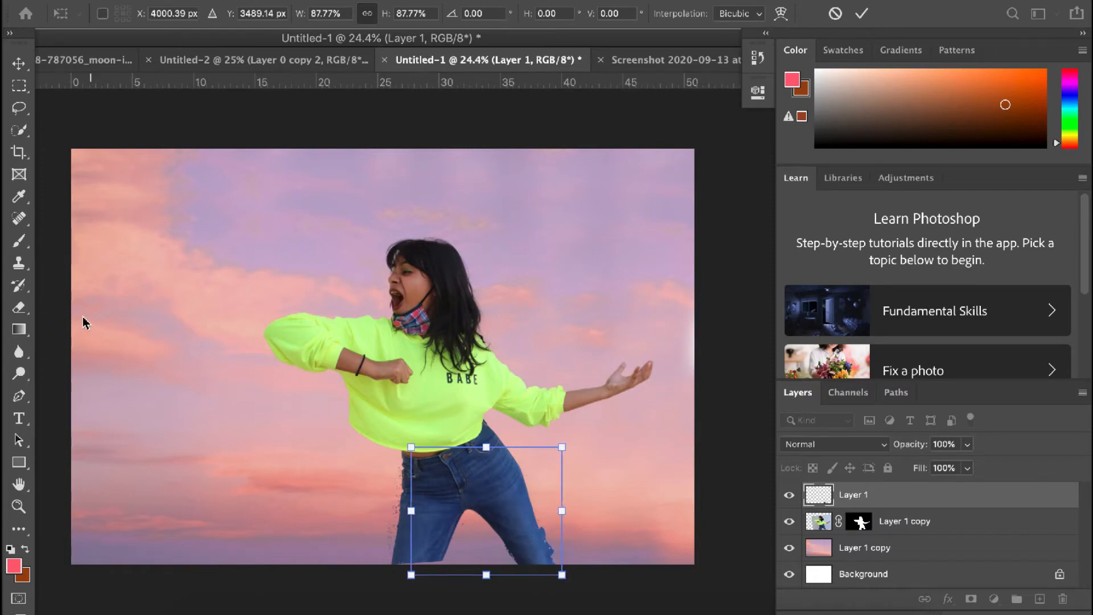
key(Return)
Step: Erase the jagged outer edge of the leg patch with a hard round eraser of size 100 at 100% opacity
key(e)
click(323, 13)
drag(325, 34, 391, 41)
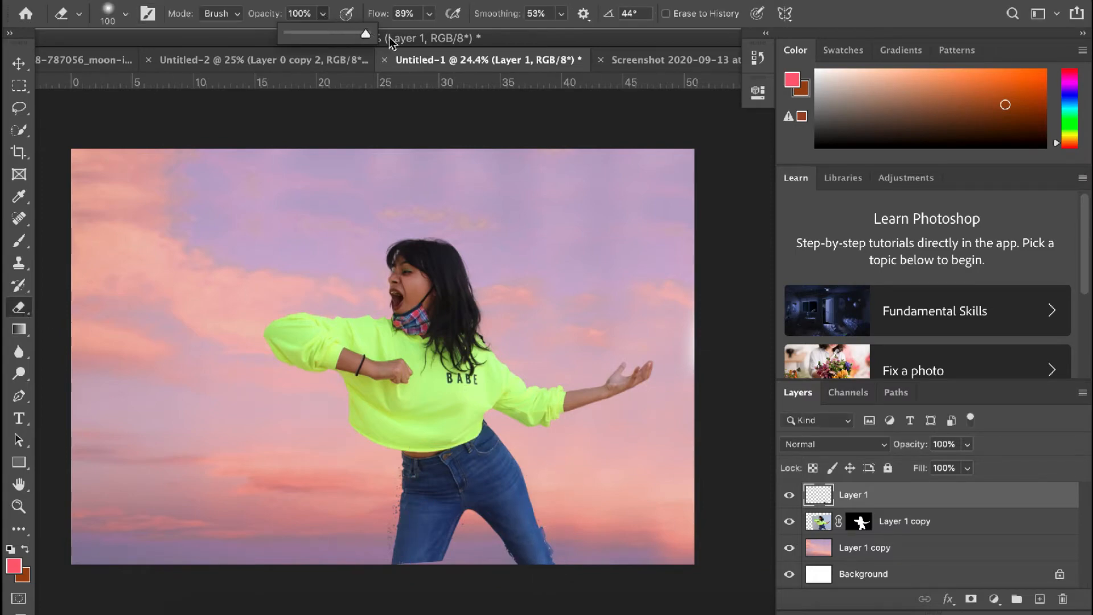
click(125, 14)
click(198, 107)
click(552, 524)
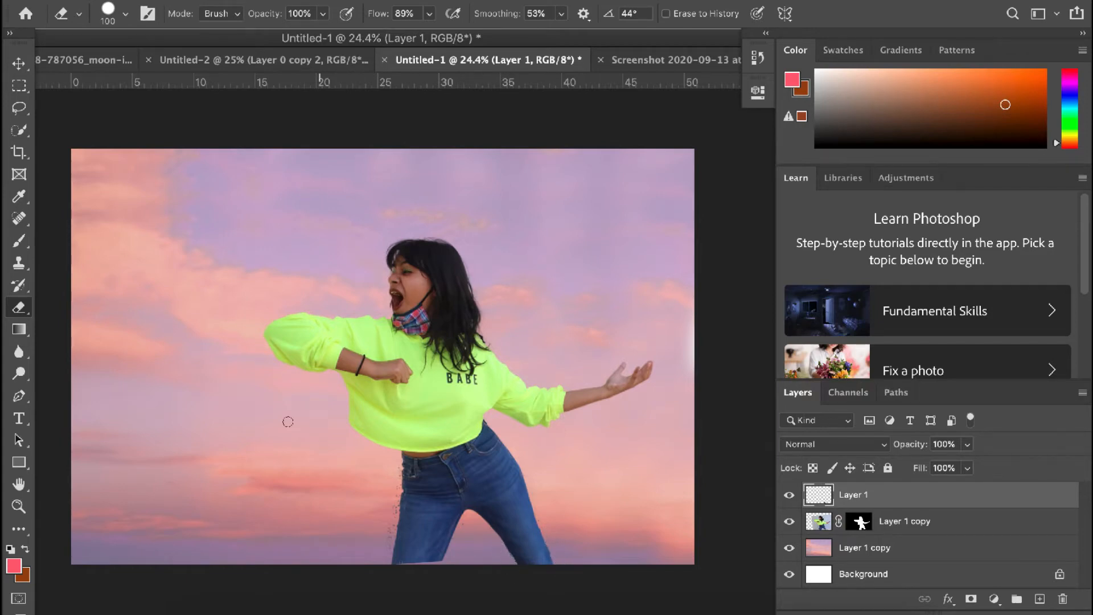
Step: Erase the stray specks beside the other jeans leg on the woman's layer and deselect all layers
click(897, 530)
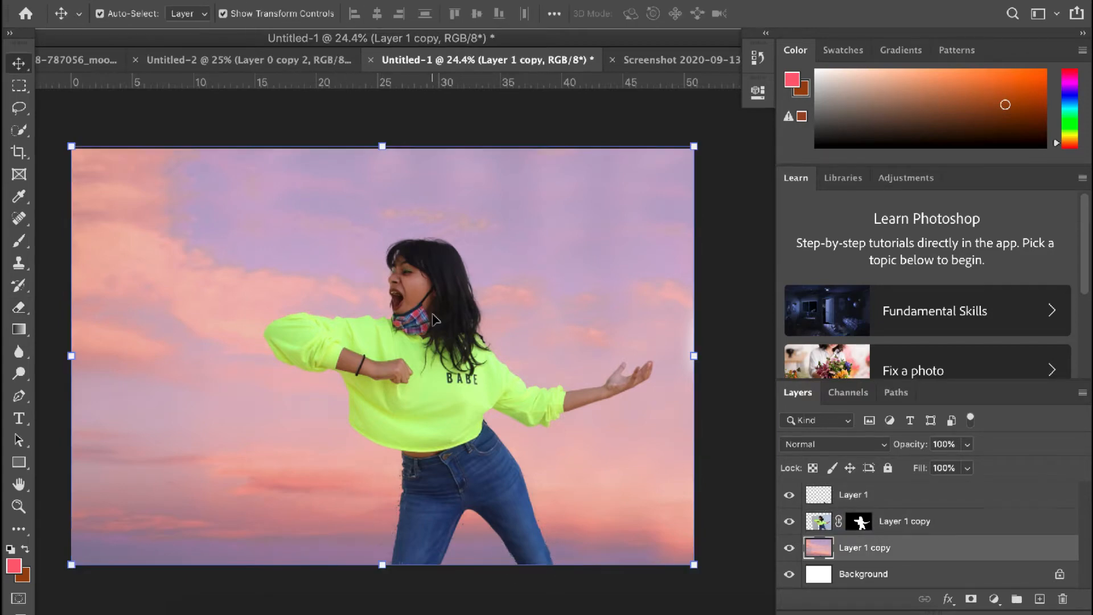
scroll(435, 320, down, 2)
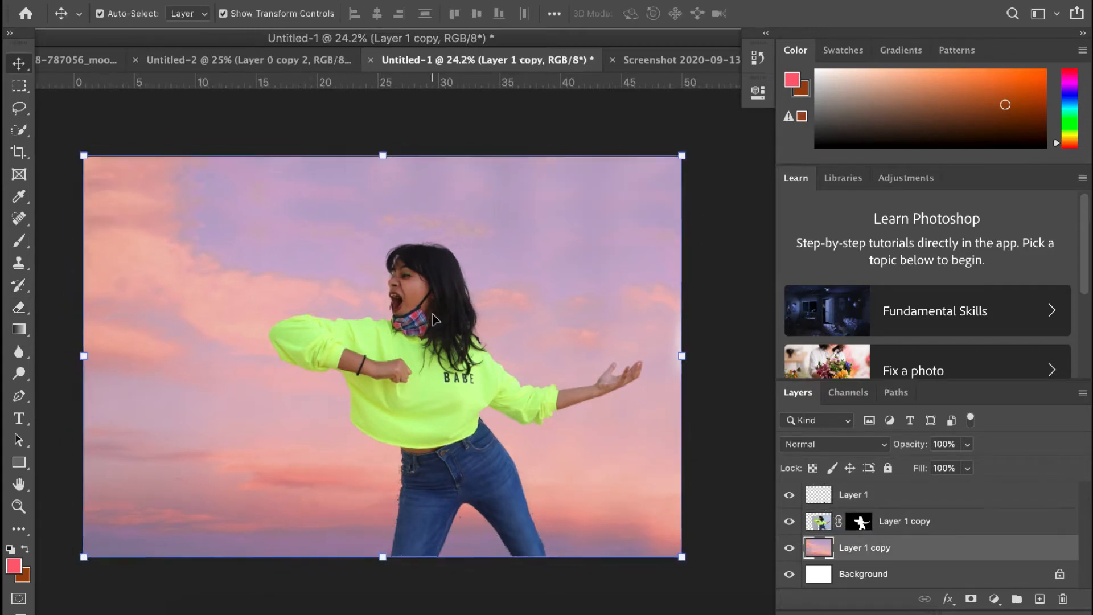
click(208, 128)
Step: Place the embedded image 1584147224916.png of the virus creature from the Downloads folder
click(138, 0)
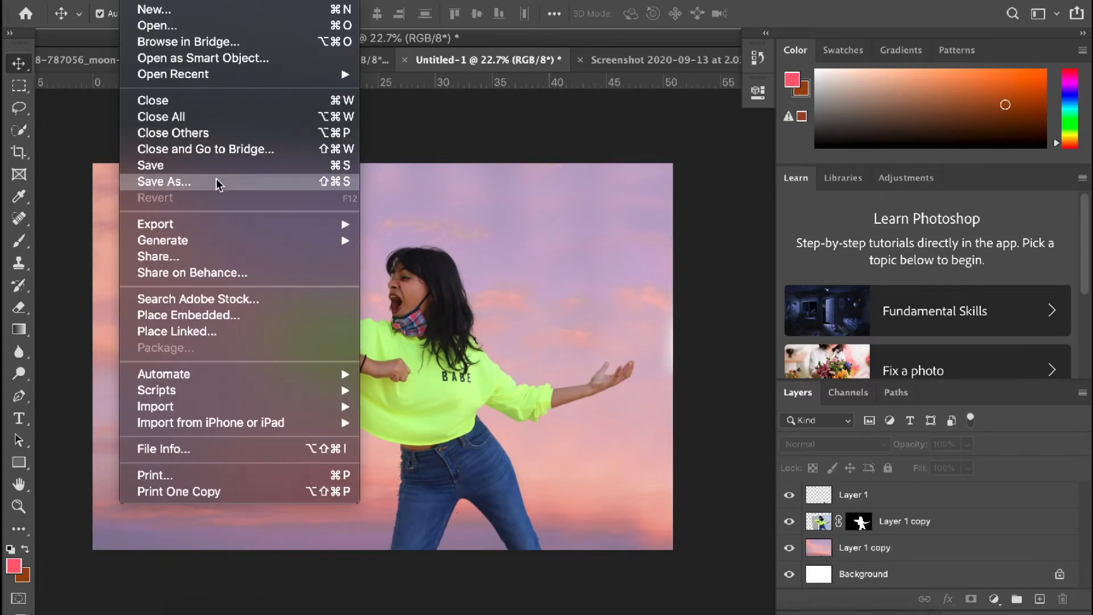
click(212, 321)
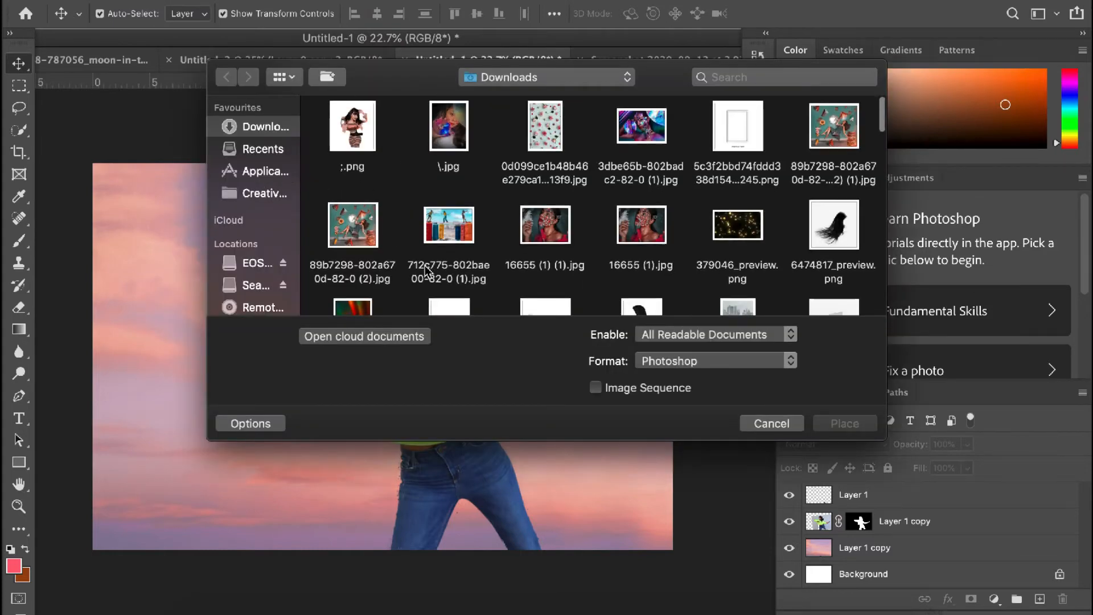
scroll(427, 273, down, 5)
scroll(427, 272, up, 2)
click(443, 203)
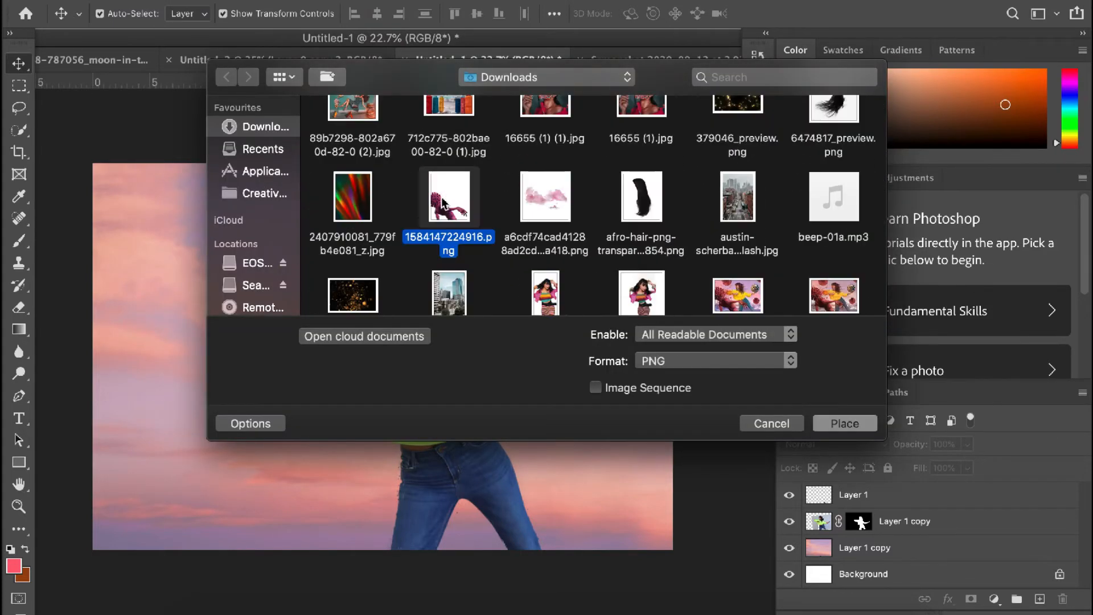
click(838, 425)
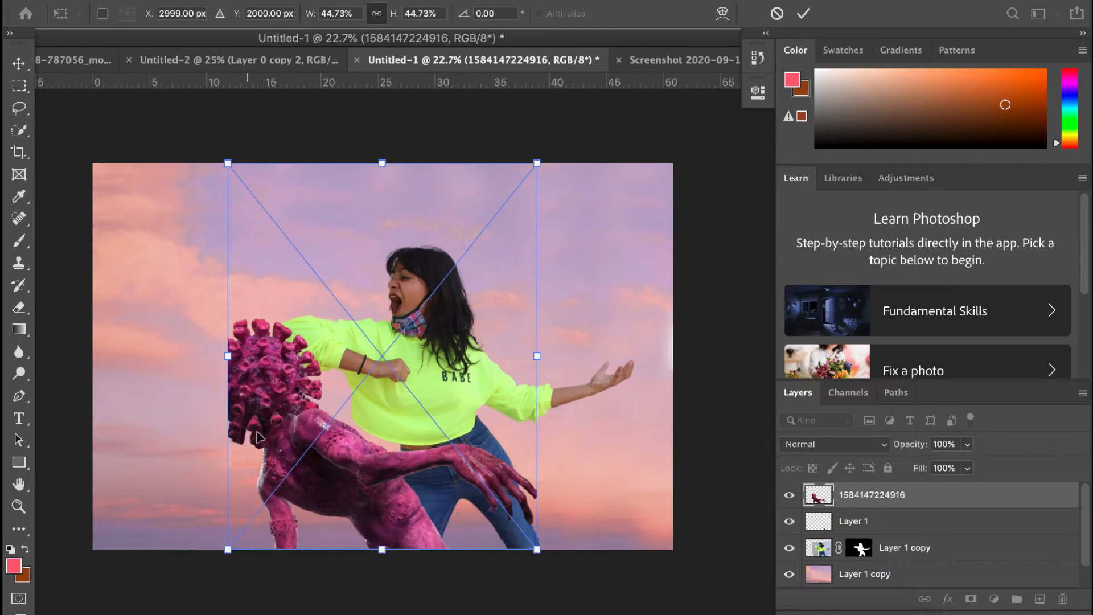
Step: Enlarge the virus creature and position it facing the woman, with its body cut off by the canvas's lower edge
drag(257, 436, 123, 377)
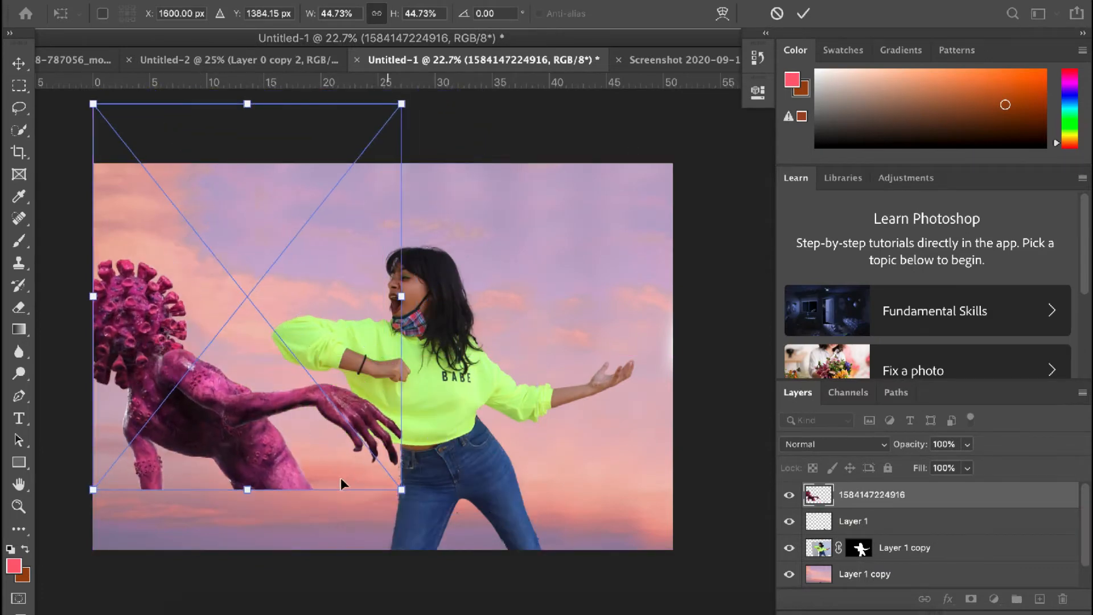
drag(246, 491, 256, 560)
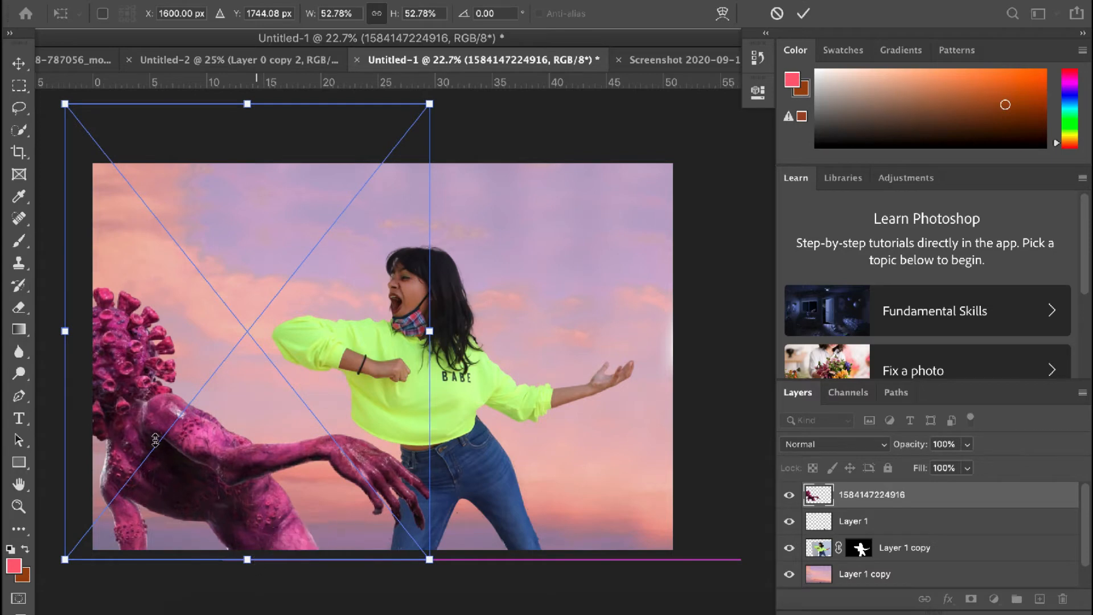
drag(156, 439, 184, 420)
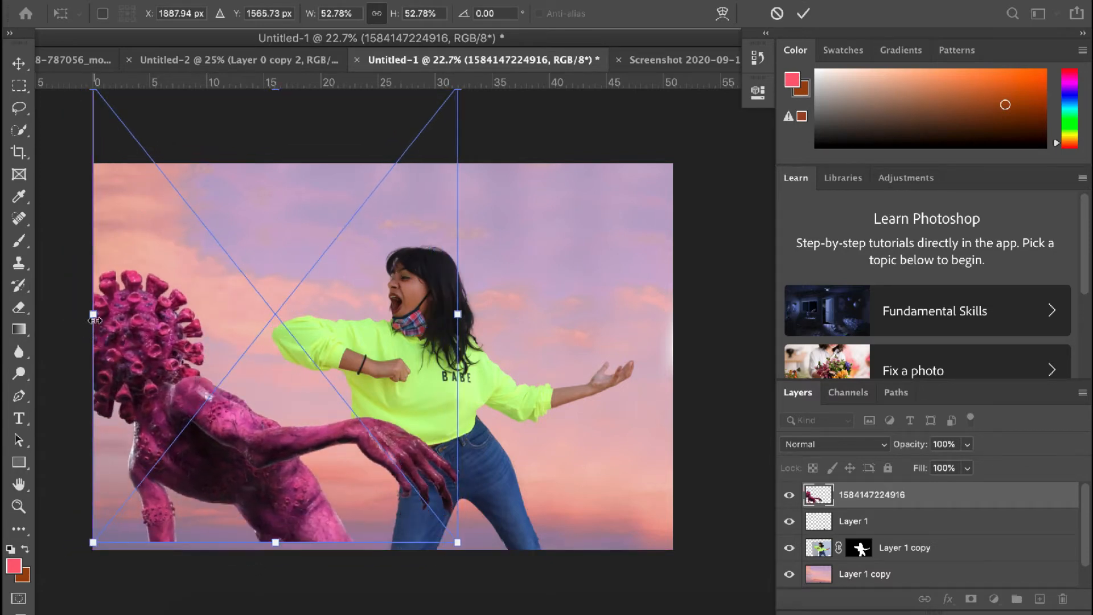
drag(93, 320, 61, 316)
drag(127, 336, 160, 320)
key(Return)
click(527, 408)
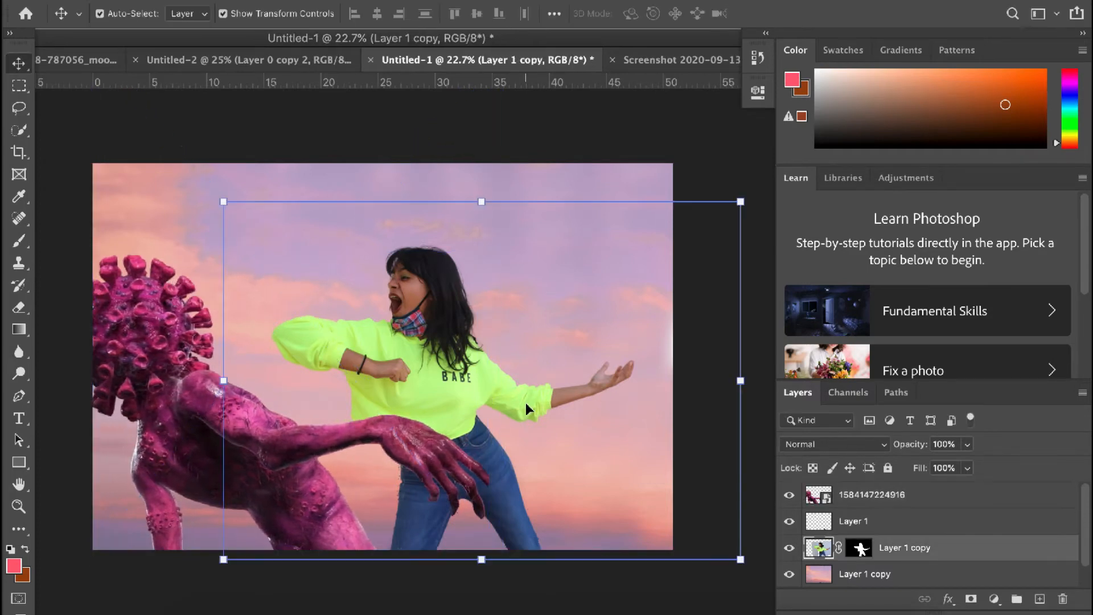
drag(190, 411, 214, 411)
click(200, 139)
Step: Crop both sides of the canvas inward so the creature's cut-off edge meets the canvas edge
key(c)
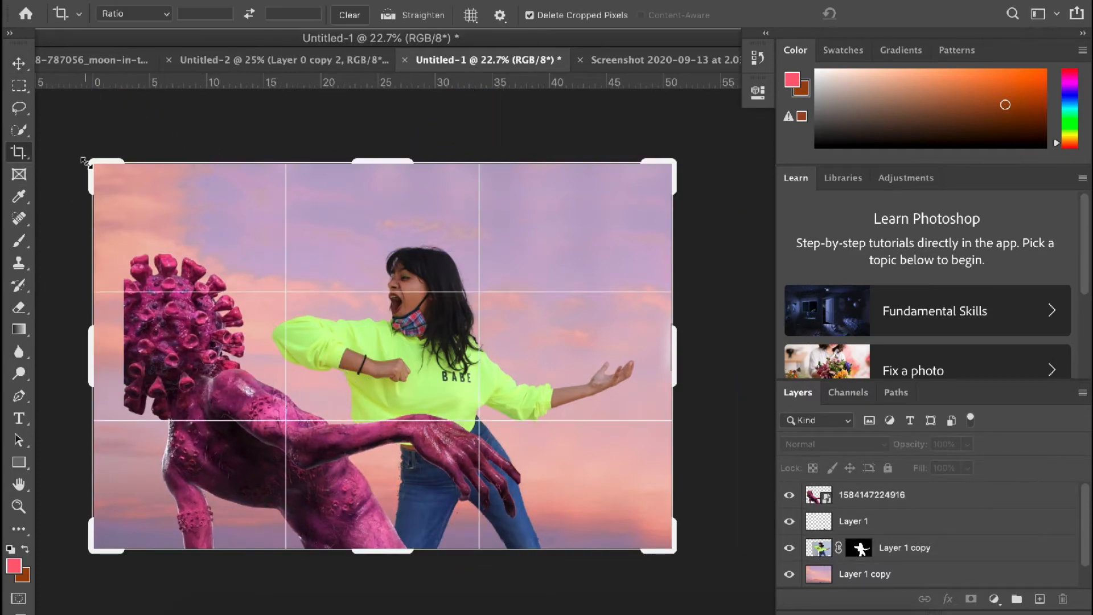
drag(86, 161, 103, 169)
key(Return)
key(v)
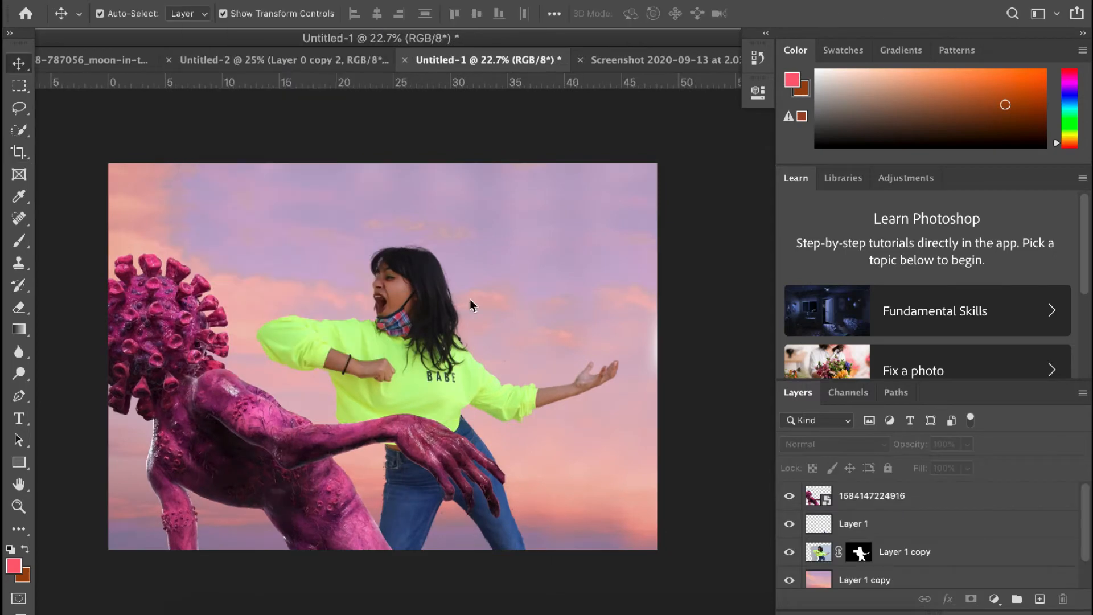
key(alt+super+c)
key(Escape)
Step: Copy the moon-in-the-clouds layer from IMG_0465.psd into Untitled-1 above the sky layer, accepting the color profile conversion
click(579, 211)
click(87, 63)
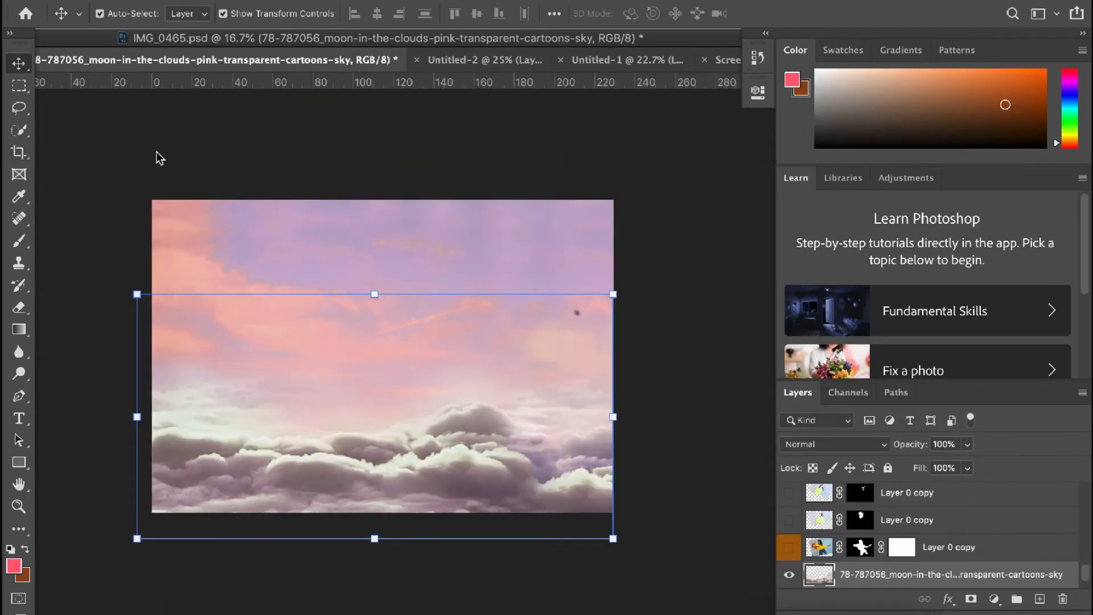
mouse_move(427, 397)
mouse_down()
mouse_move(553, 205)
mouse_move(427, 408)
mouse_up()
drag(448, 369, 473, 270)
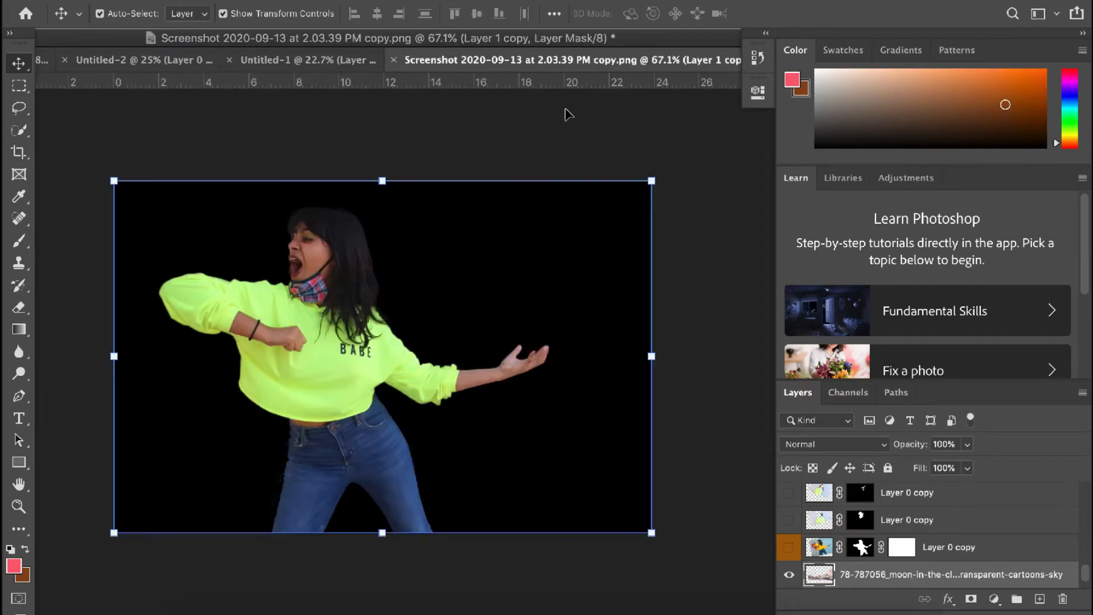
click(357, 58)
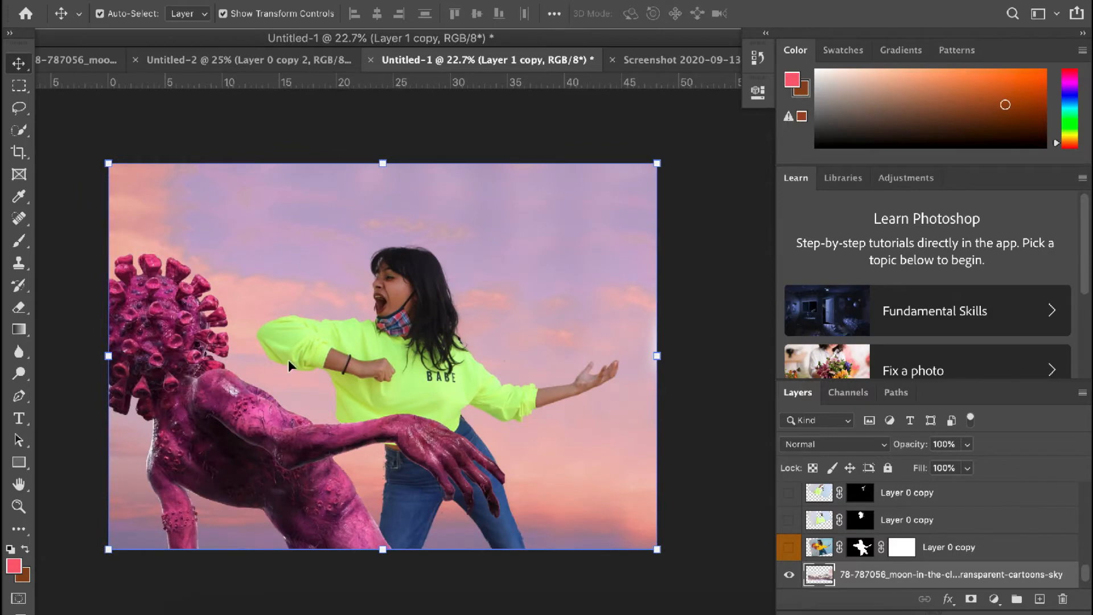
drag(281, 464, 270, 472)
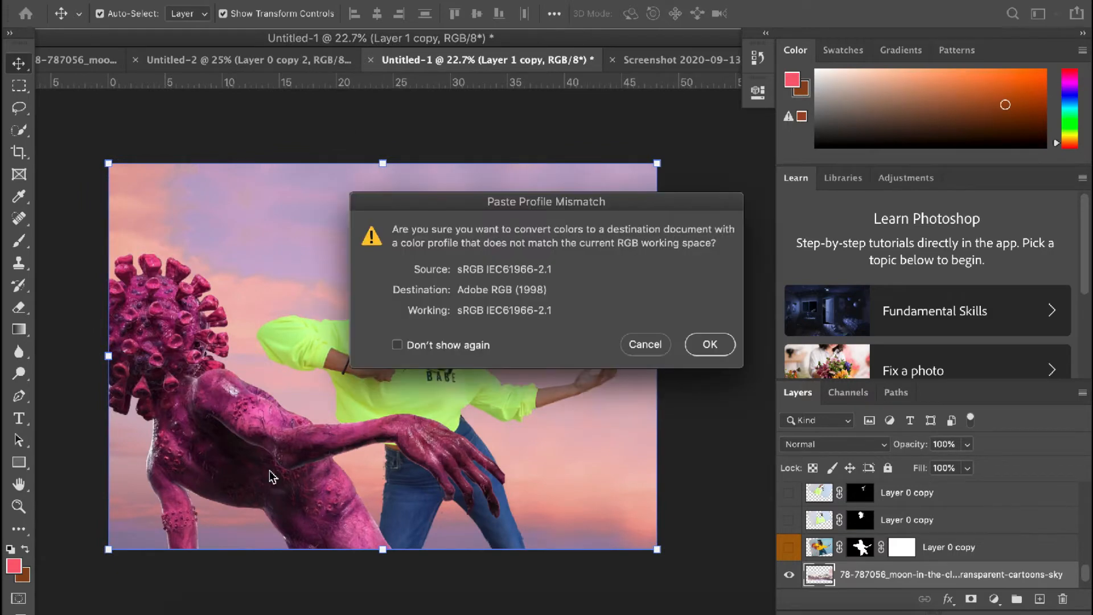
click(705, 346)
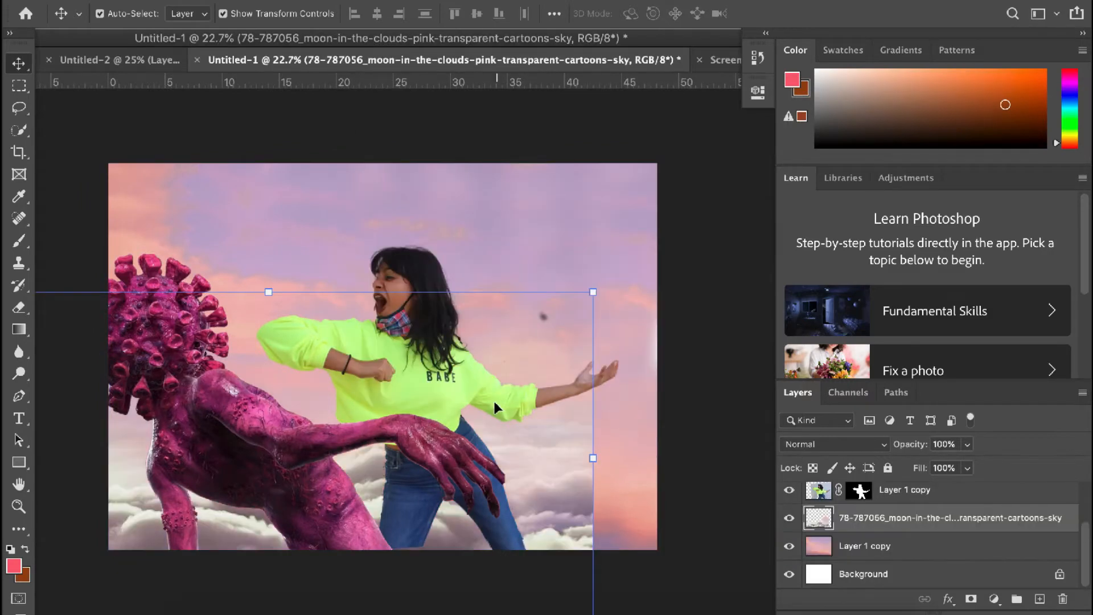
Step: Move the clouds layer upward and across so it covers the canvas through to the edge behind the woman
mouse_move(518, 467)
mouse_down()
mouse_move(596, 487)
mouse_move(566, 419)
mouse_up()
key(e)
key(v)
Step: Place the embedded paint splatter image PicsArt_03-17-12.45.03
click(140, 3)
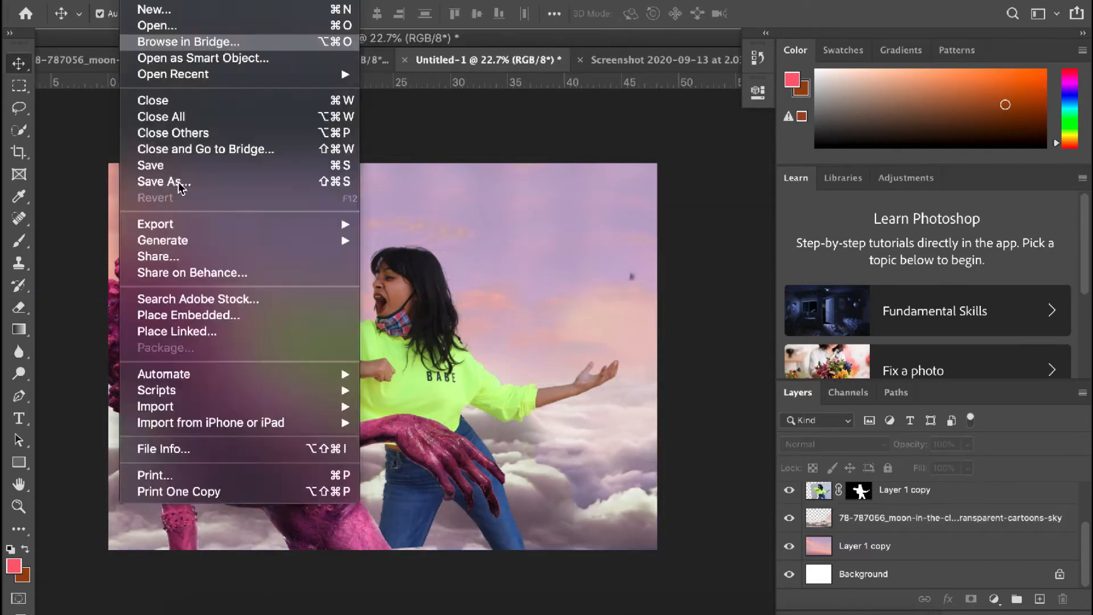
click(195, 315)
scroll(569, 228, down, 5)
click(545, 212)
click(832, 424)
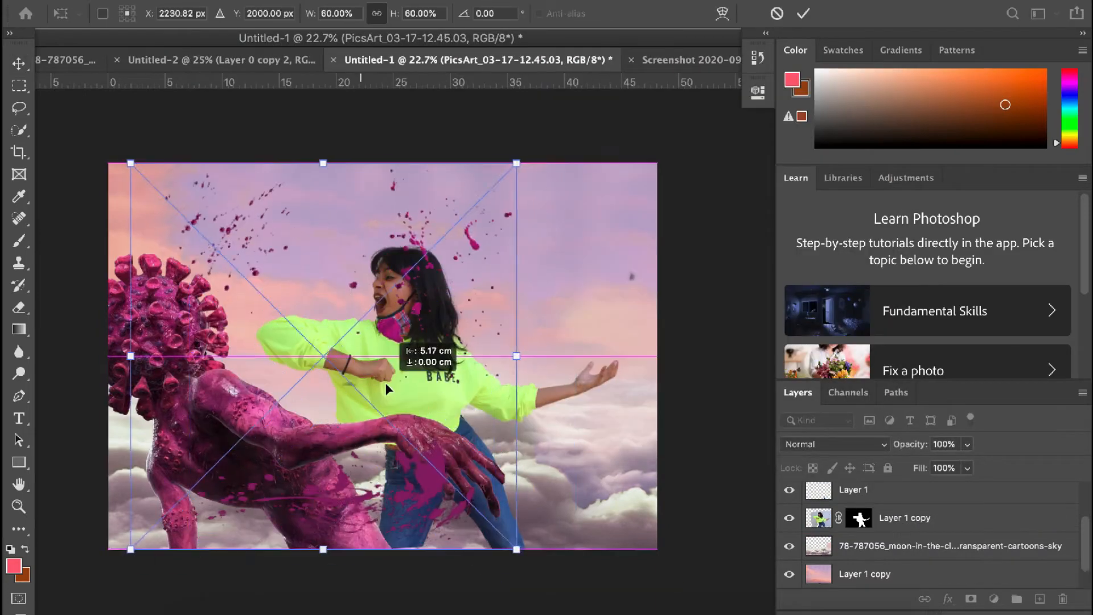
Step: Scale down, rotate and vertically flip the splatter, and position its droplets around the creature's head
drag(560, 205, 503, 232)
drag(343, 67, 47, 43)
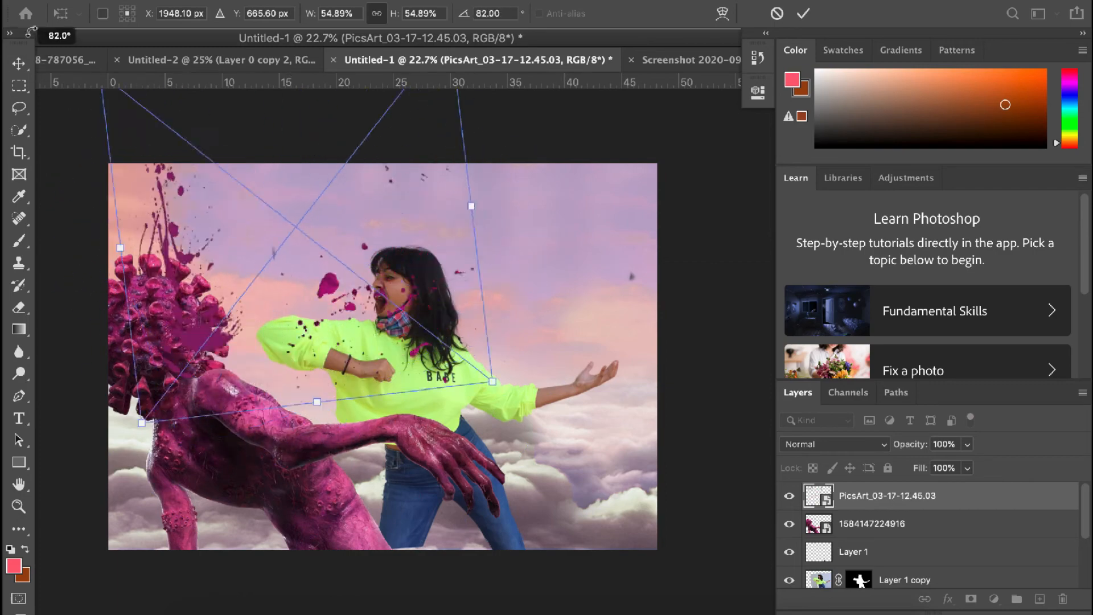
drag(376, 161, 287, 327)
right_click(285, 324)
click(325, 610)
drag(319, 433, 319, 271)
drag(413, 223, 397, 153)
drag(308, 233, 248, 275)
drag(354, 205, 288, 111)
drag(214, 333, 210, 322)
key(Return)
Step: Duplicate the splatter layer, rotate the copy to about -71 degrees and position it between the creature's shoulder and the woman's arm
click(279, 344)
click(136, 451)
key(super+j)
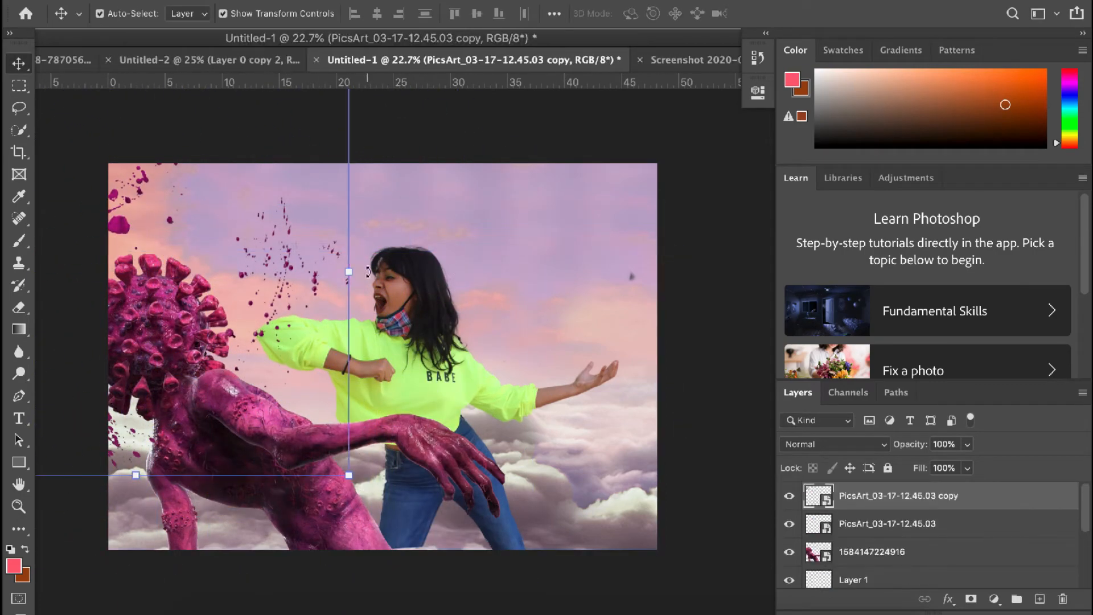
drag(364, 268, 330, 444)
drag(194, 347, 267, 449)
drag(296, 321, 295, 279)
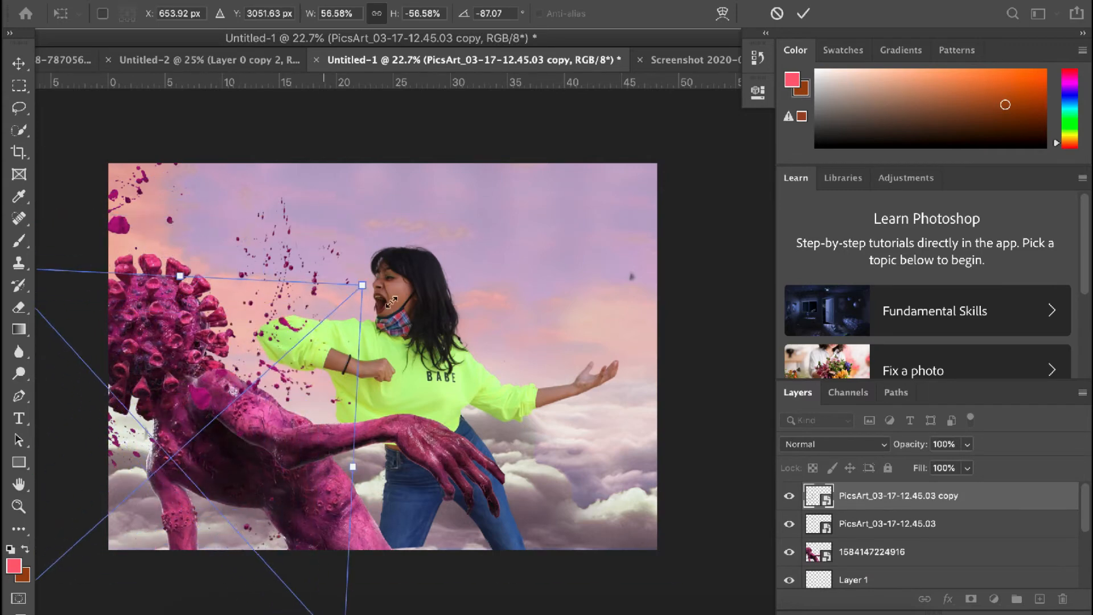
drag(367, 300, 392, 343)
drag(191, 378, 199, 361)
drag(404, 332, 413, 351)
drag(249, 407, 268, 411)
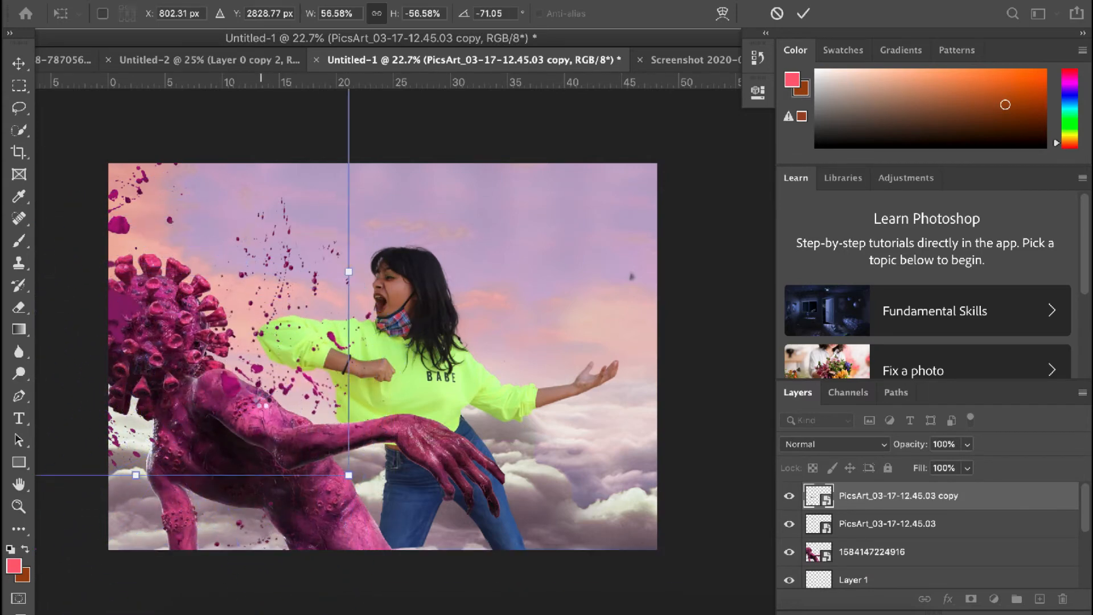
key(Return)
Step: Rasterize the copied splatter layer and erase the splashes that cover the creature's body
key(e)
key(v)
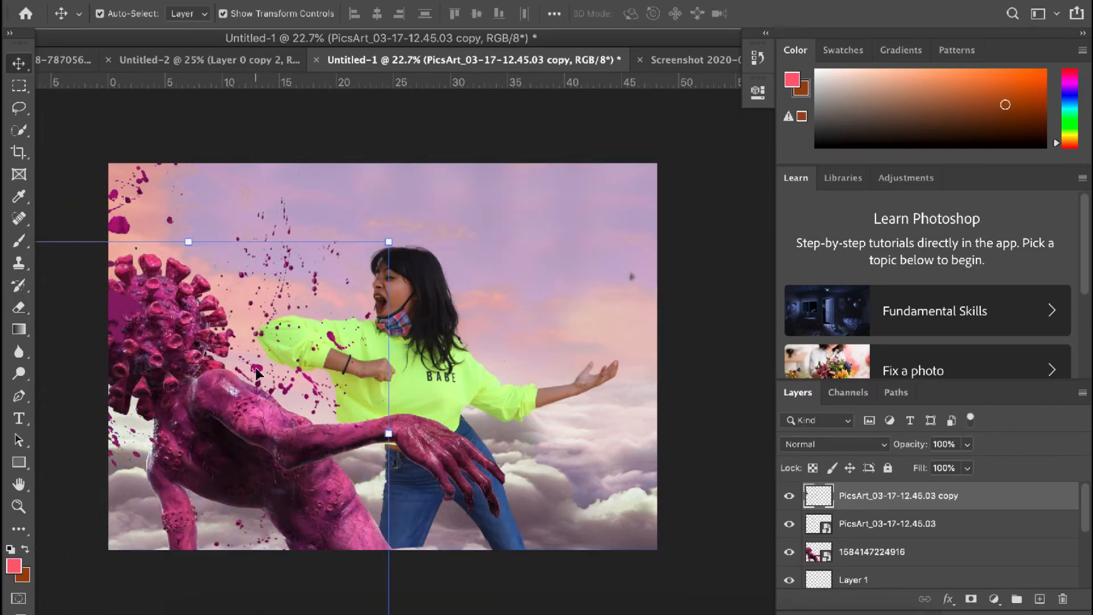
click(262, 377)
Step: Apply a Hue/Saturation adjustment with Hue +20 to the virus creature's layer
click(135, 195)
click(152, 324)
key(ctrl+u)
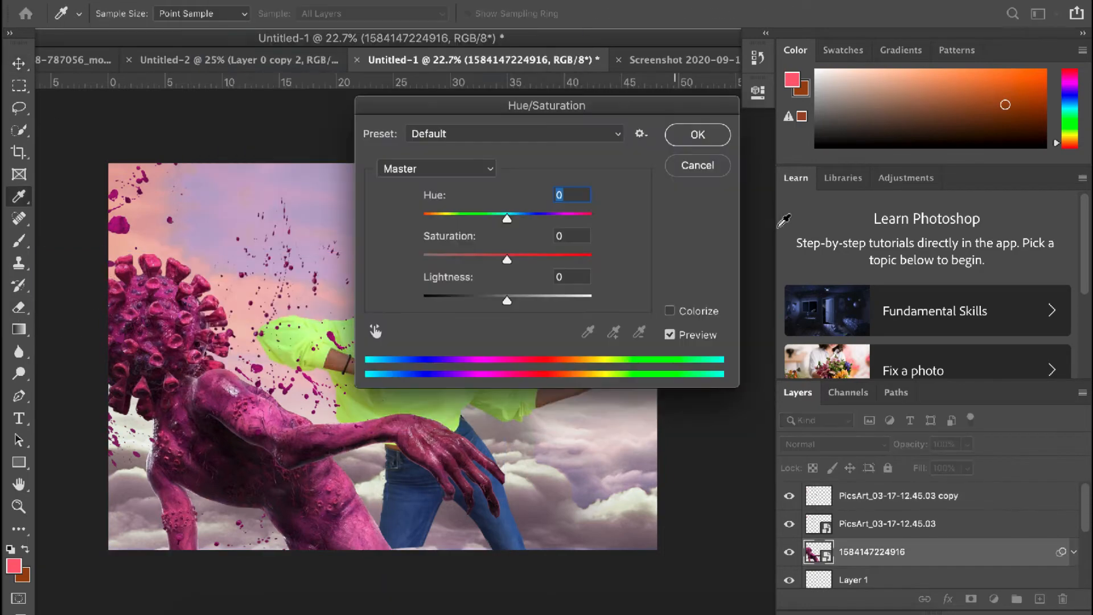
drag(507, 218, 527, 219)
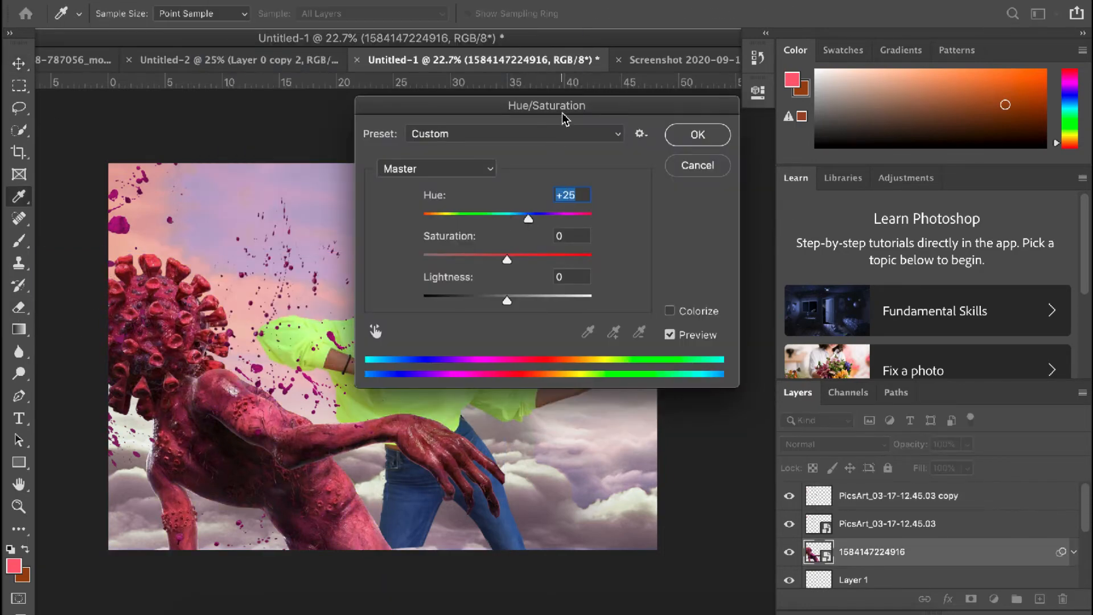
drag(562, 118, 768, 123)
drag(740, 228, 736, 229)
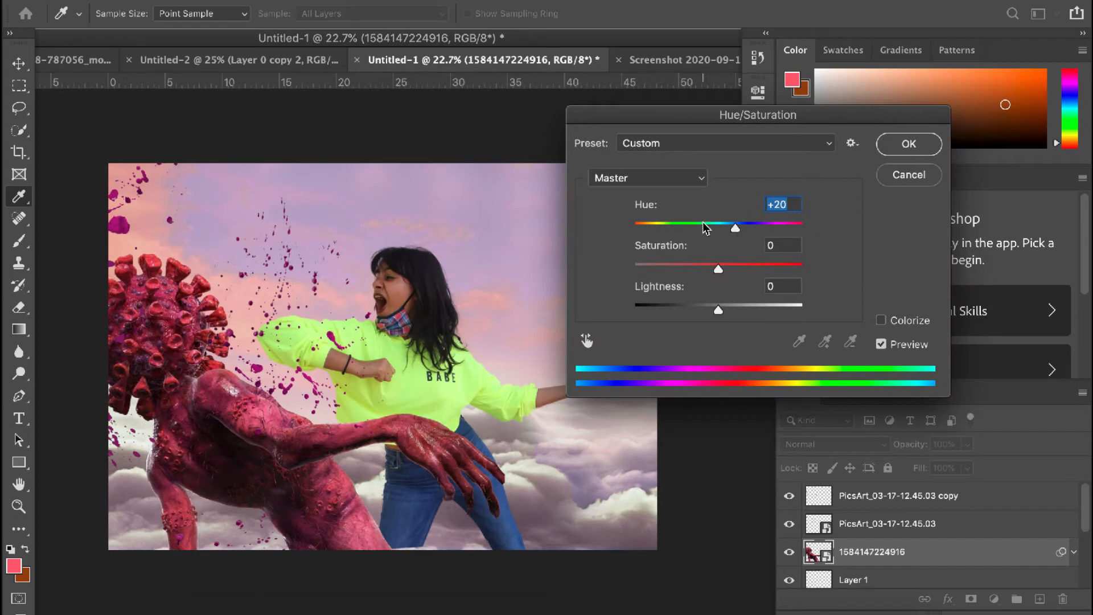
click(900, 153)
key(v)
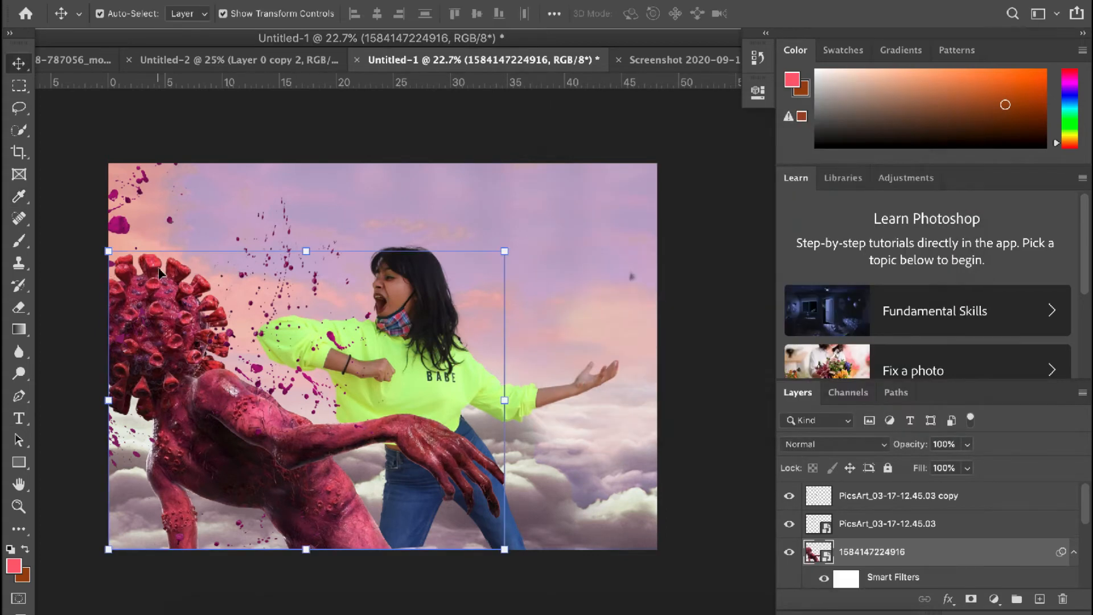
Step: Apply a Hue/Saturation adjustment with Hue +27 to the original splatter layer around the creature's head
click(129, 231)
click(194, 2)
mouse_move(244, 39)
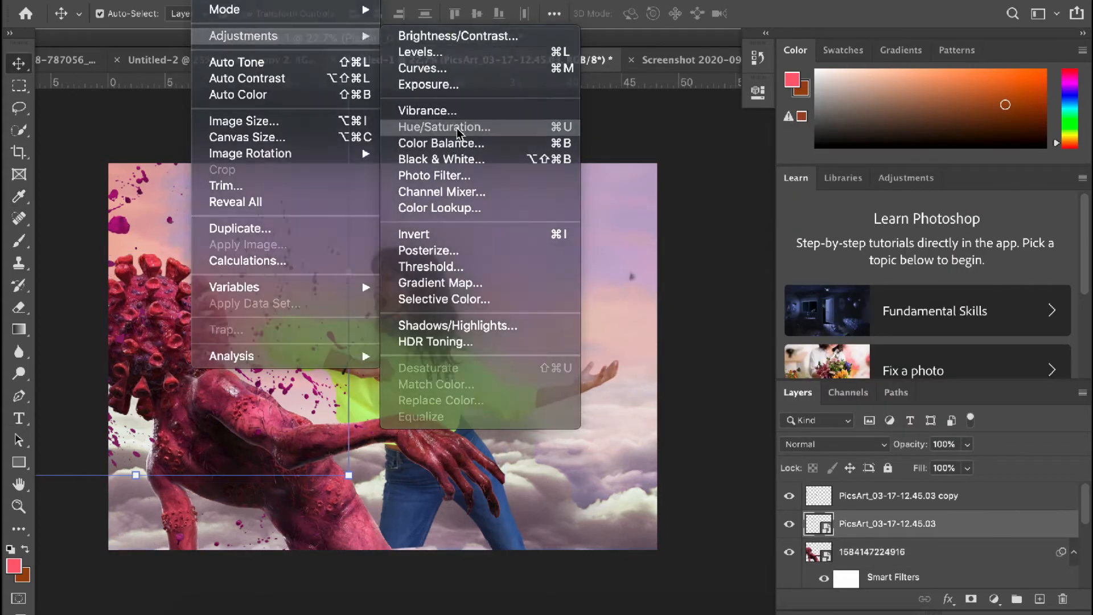
click(457, 128)
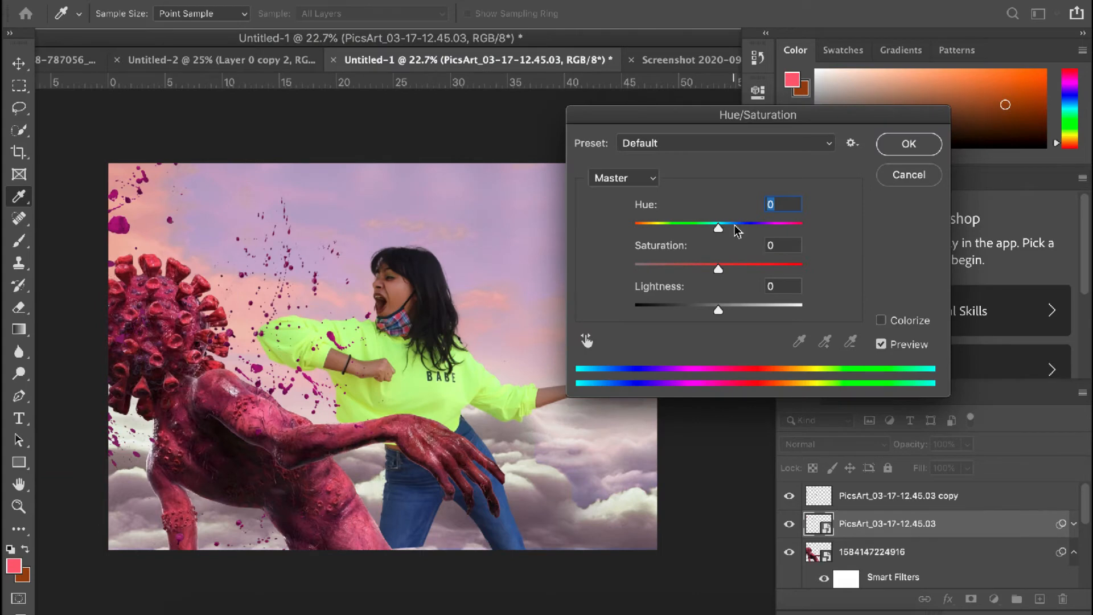
drag(735, 227, 742, 228)
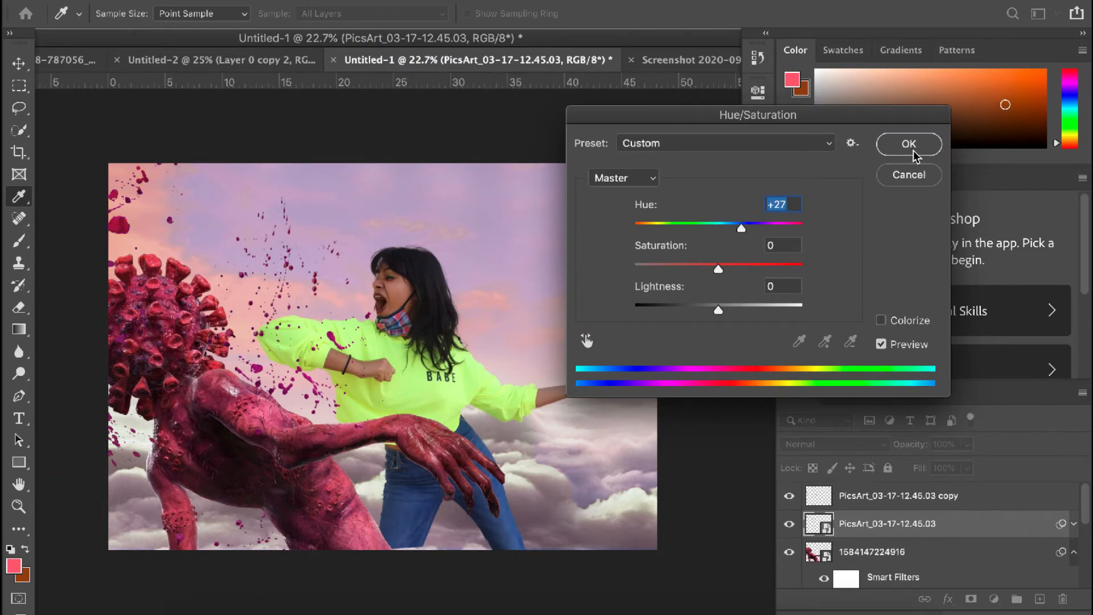
click(914, 153)
Step: Apply a Hue/Saturation adjustment with Hue +21 to the copied splatter layer near the woman's arm
click(257, 369)
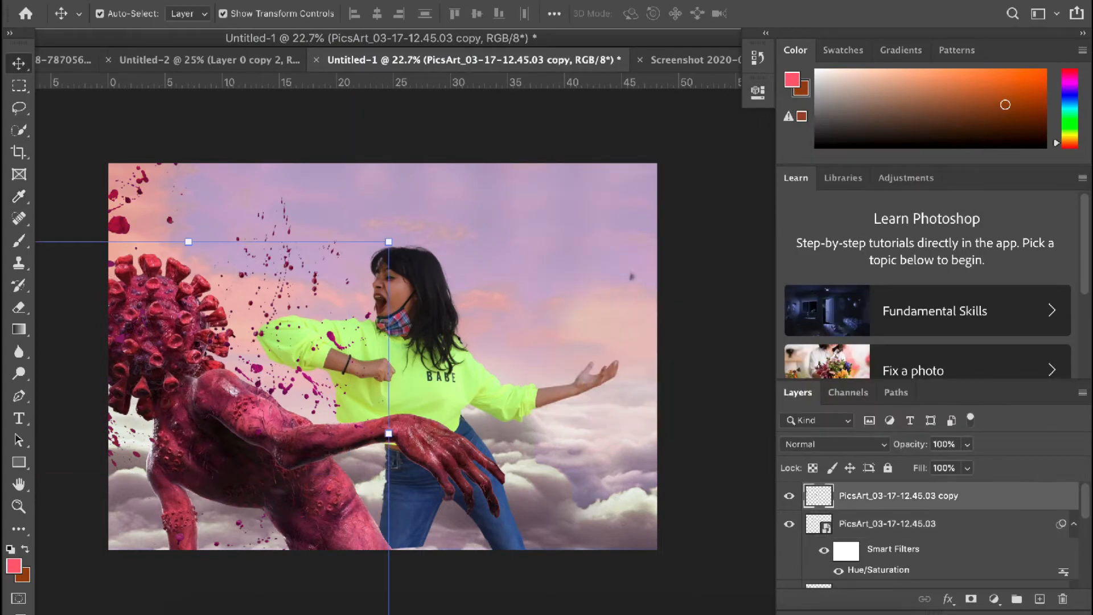
click(202, 1)
mouse_move(267, 35)
click(467, 127)
drag(860, 222, 879, 225)
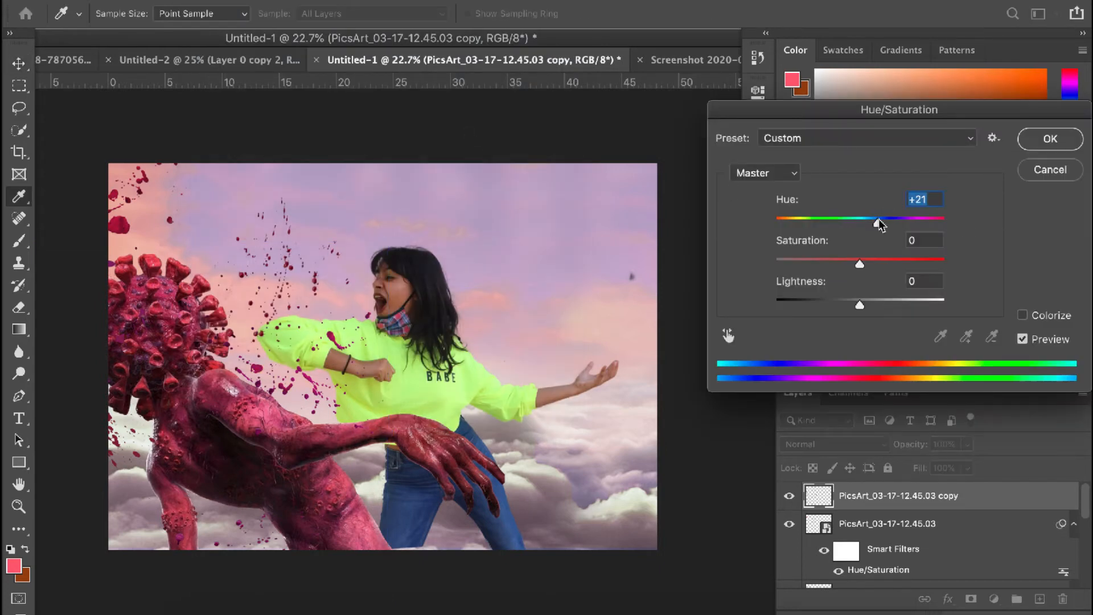
click(1043, 151)
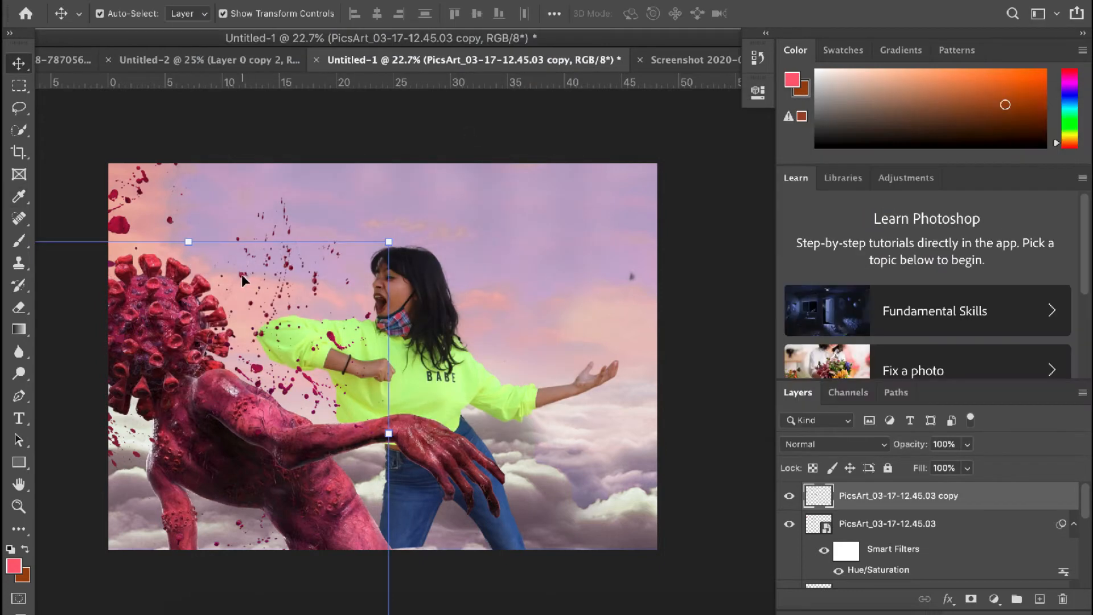
Step: Add a second Hue/Saturation adjustment with Hue +31 to the original splatter layer
click(241, 275)
click(202, 1)
mouse_move(267, 35)
click(473, 127)
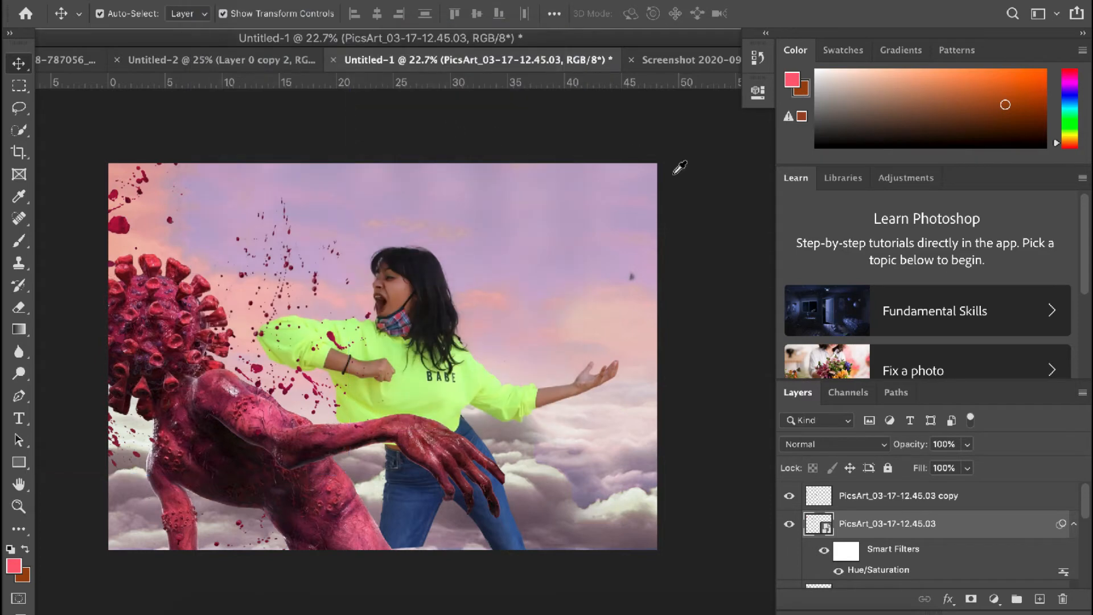
drag(760, 218, 744, 225)
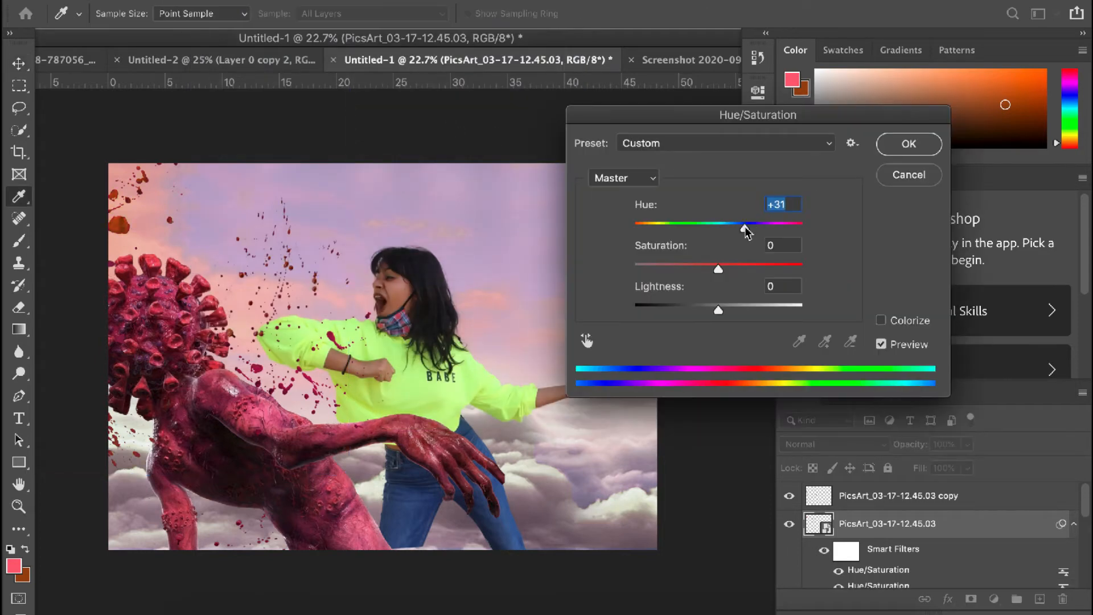
click(927, 146)
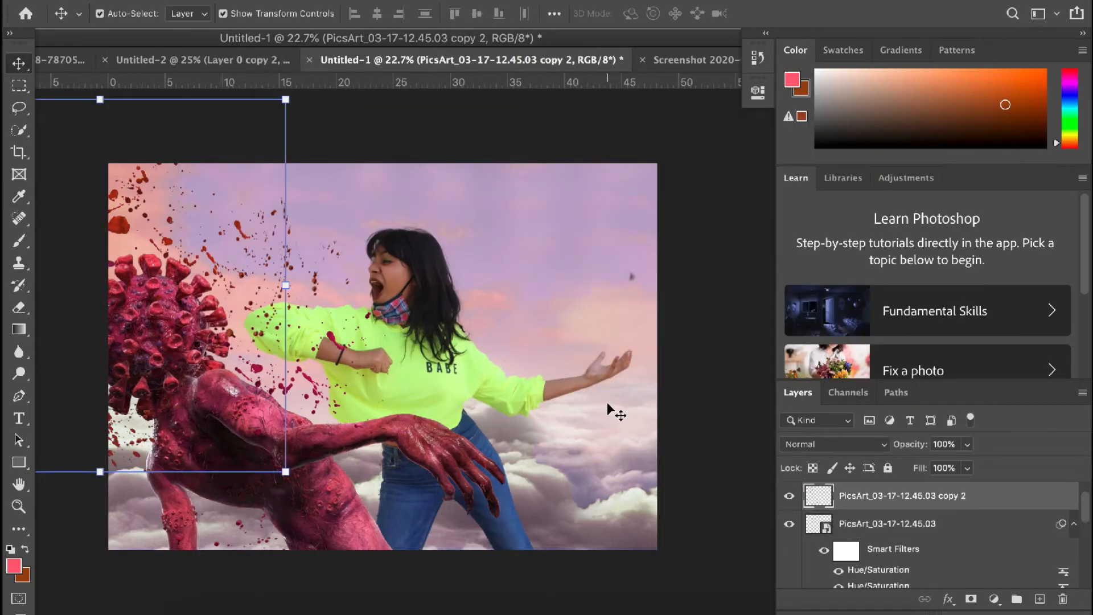
Step: Place the Earth globe image "unnamed (2)" from Downloads as an embedded layer in the composite
click(678, 393)
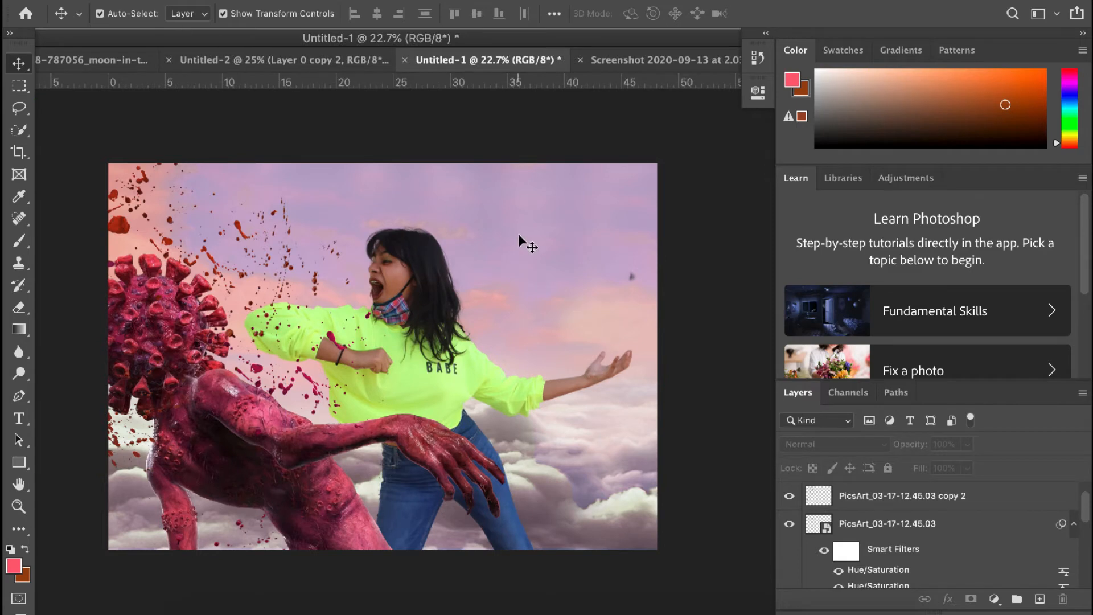
click(133, 0)
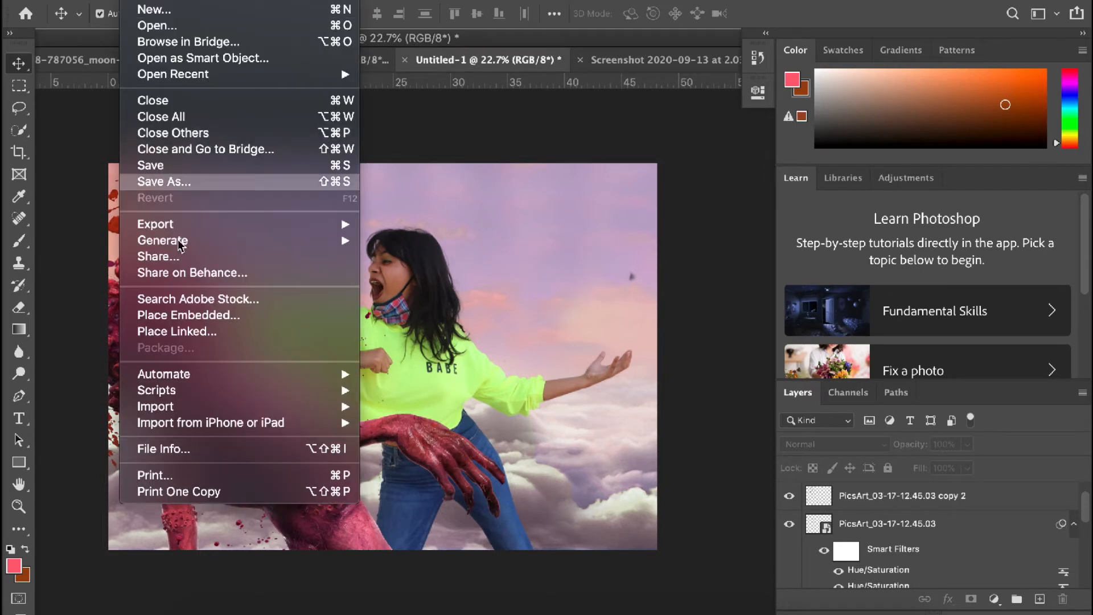
click(187, 317)
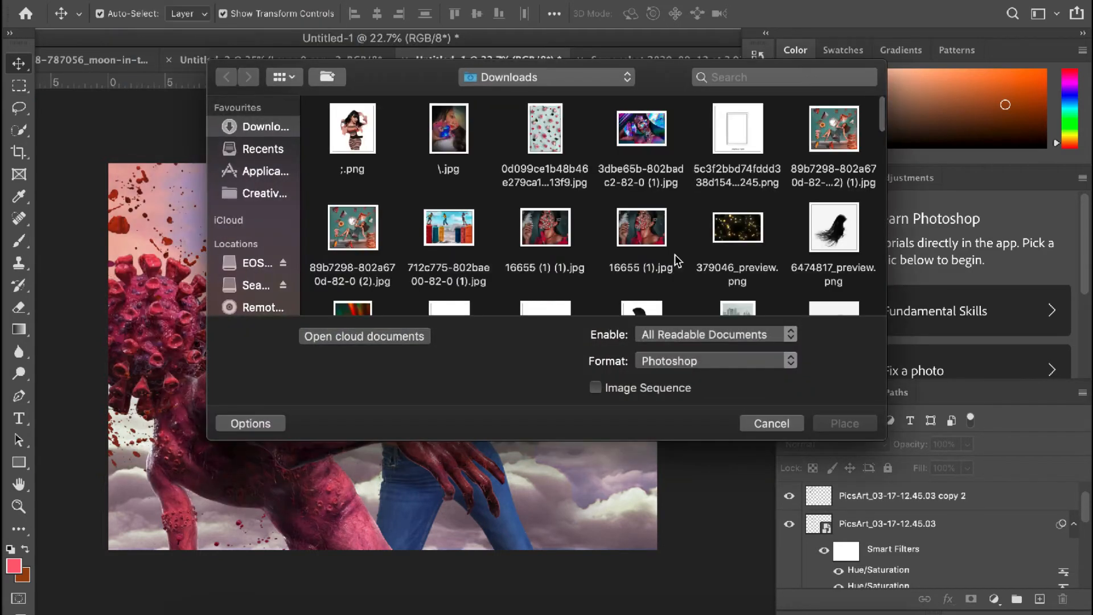
scroll(693, 246, down, 3)
scroll(693, 245, down, 10)
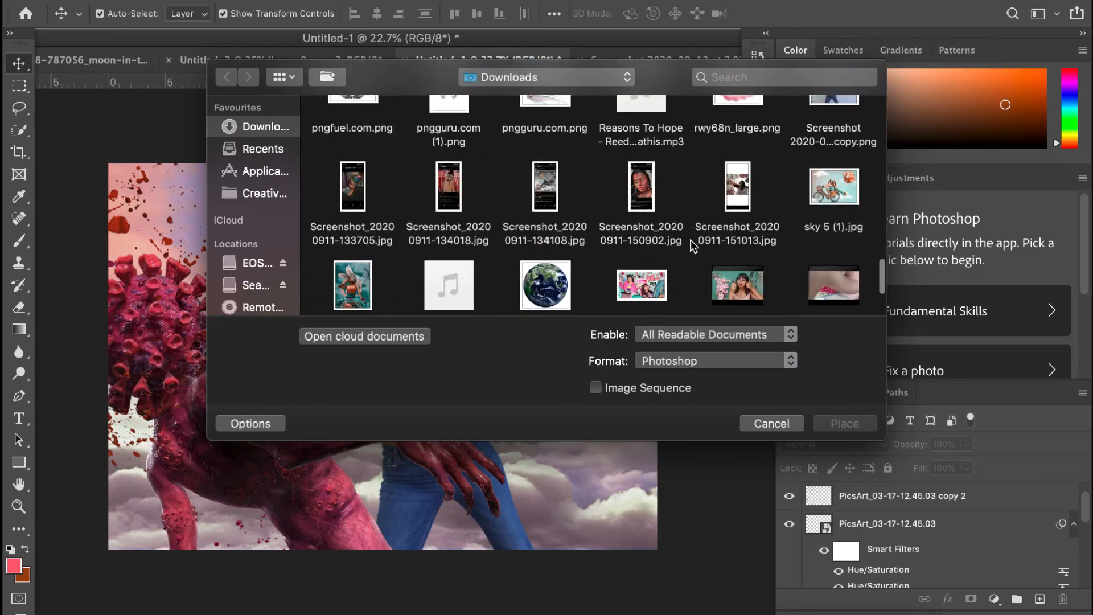
click(561, 265)
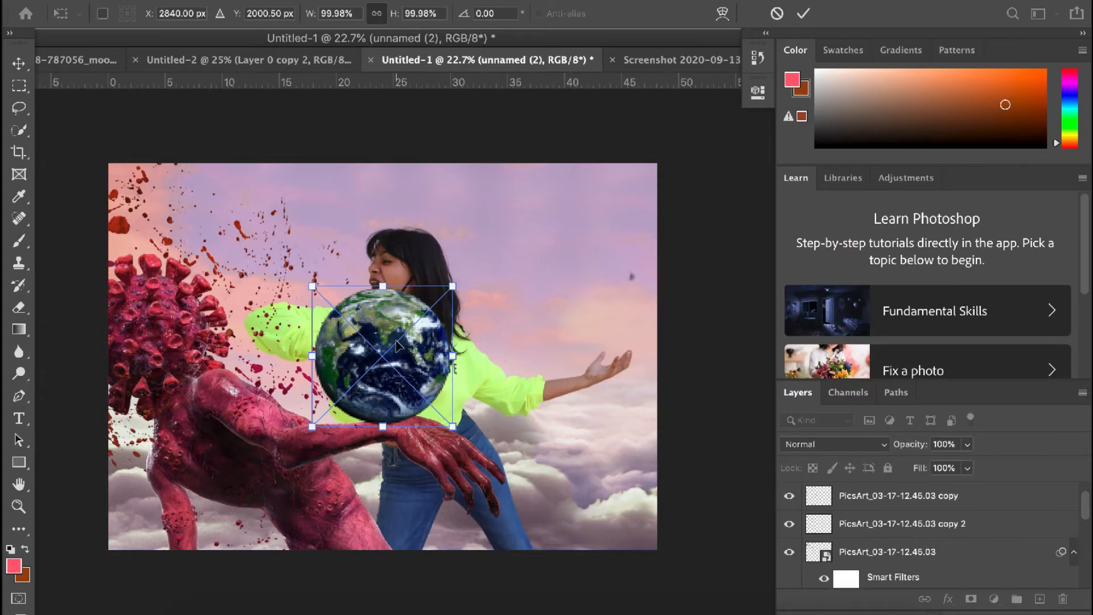
Step: Shrink the globe slightly and position it over the palm of the woman's outstretched hand
drag(408, 346, 585, 300)
drag(644, 242, 635, 253)
drag(560, 294, 573, 295)
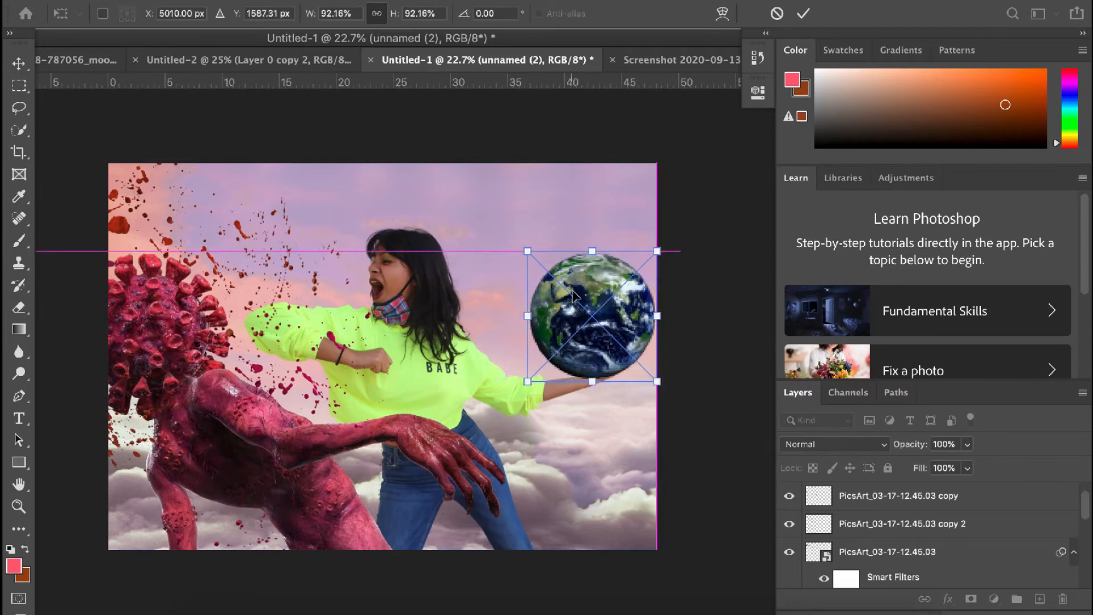
key(Return)
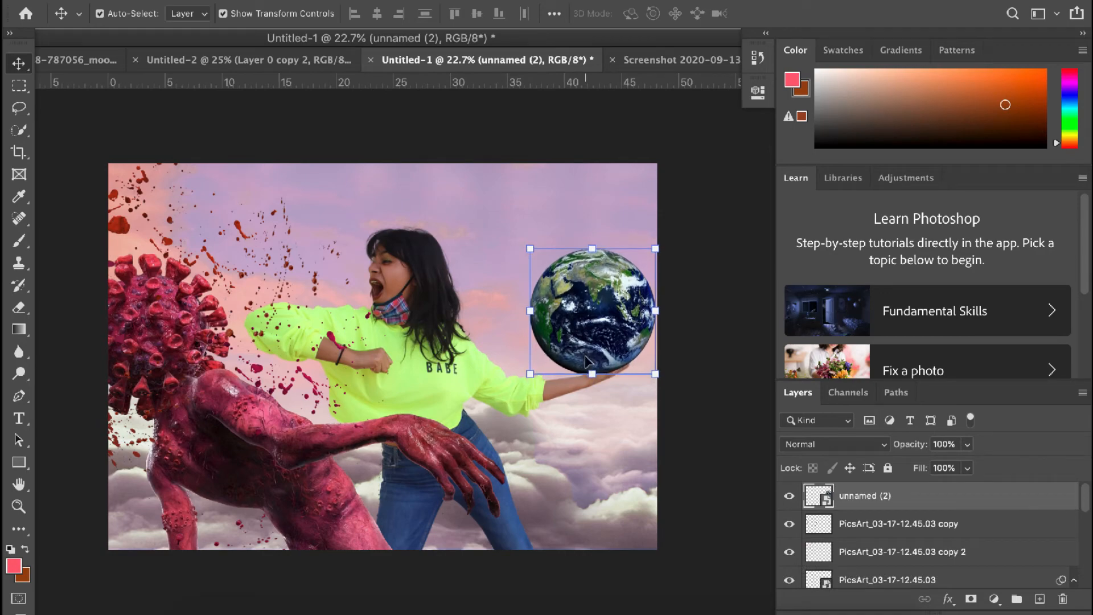
Step: Lower the globe layer's opacity to 14%, rasterize it and size the eraser to 15 px
click(968, 445)
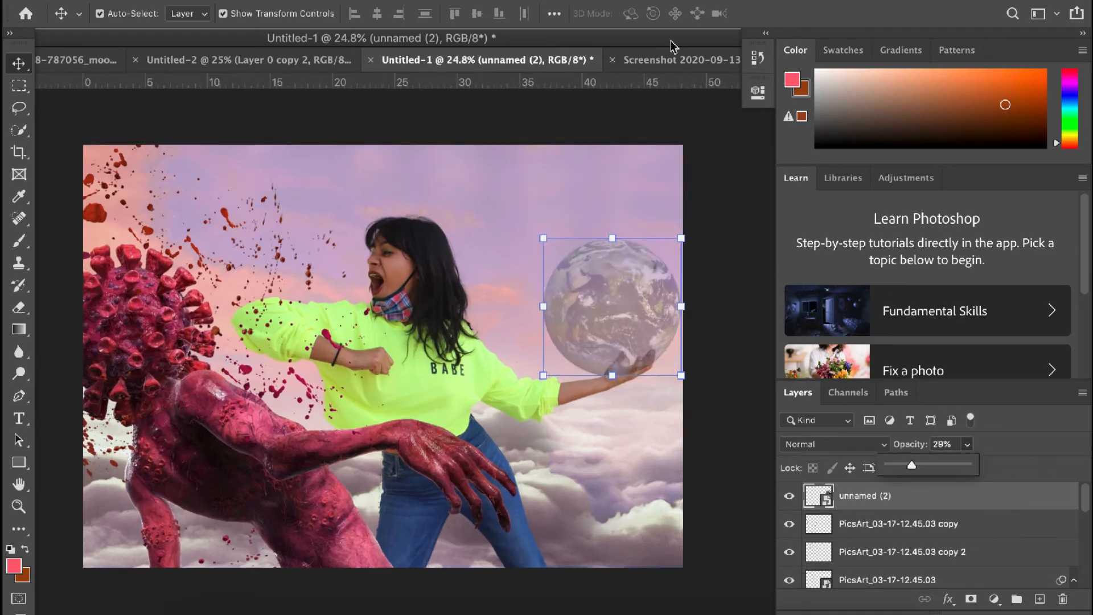
scroll(612, 431, up, 10)
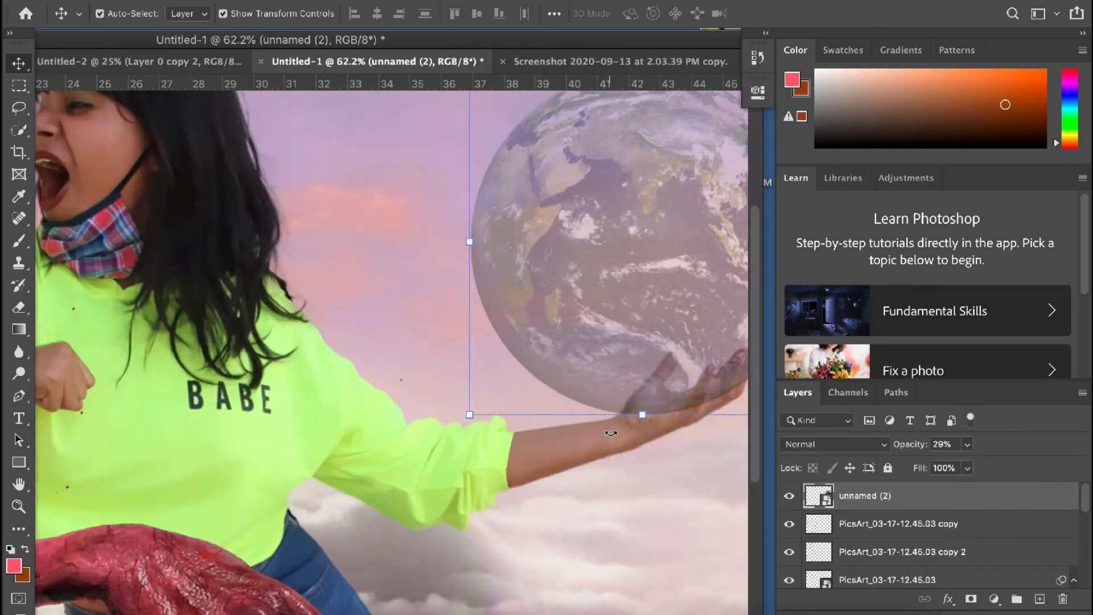
click(968, 445)
drag(912, 465, 898, 465)
click(19, 308)
click(541, 382)
key(bracketleft)
key(bracketleft)
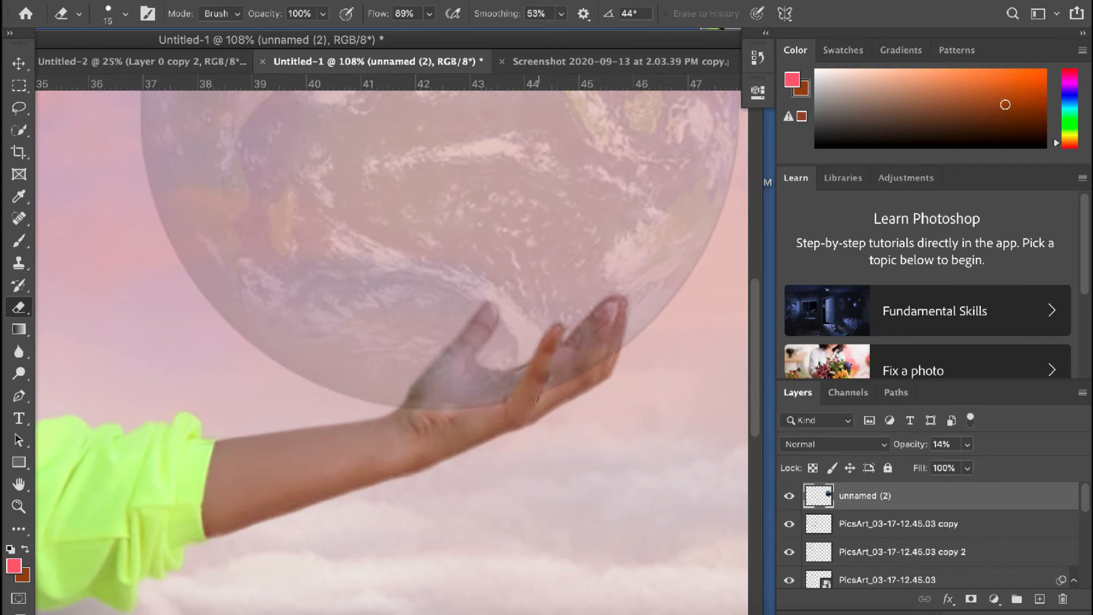
Step: Erase the globe where it covers the front fingers and raise the layer opacity to 89%
click(968, 444)
drag(967, 466, 958, 465)
scroll(671, 373, up, 5)
drag(473, 370, 516, 267)
click(968, 445)
drag(958, 465, 1034, 465)
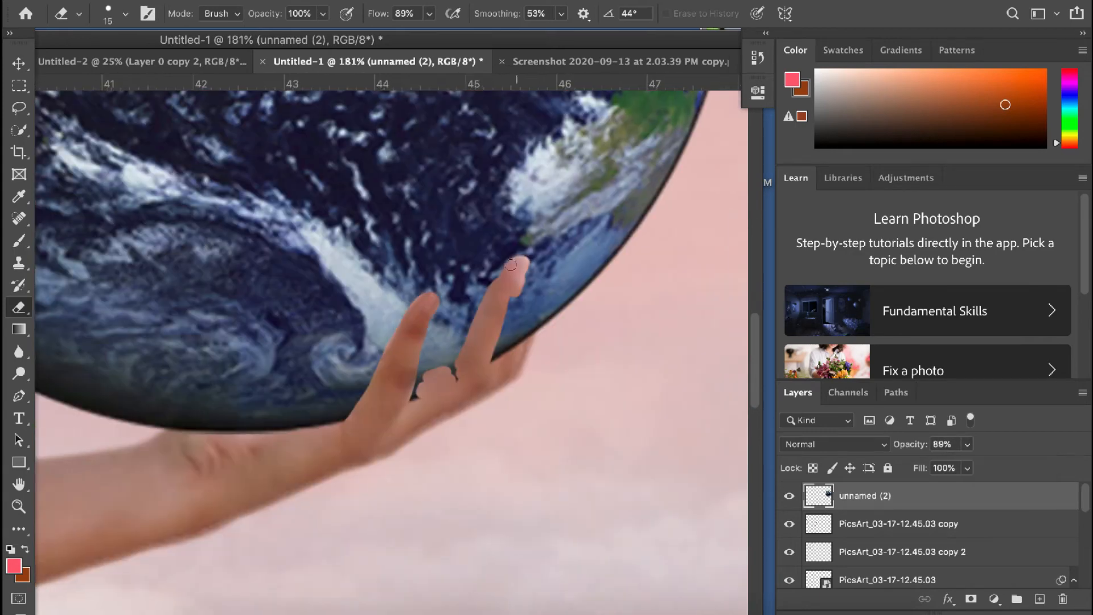
Step: Erase the globe over the remaining fingers with a 25 px eraser while the layer is at 22% opacity
mouse_move(511, 265)
mouse_down()
mouse_move(456, 372)
mouse_move(418, 384)
mouse_up()
click(968, 445)
drag(973, 466, 915, 466)
click(593, 373)
key(bracketright)
key(bracketright)
key(bracketright)
key(bracketright)
drag(505, 352, 521, 285)
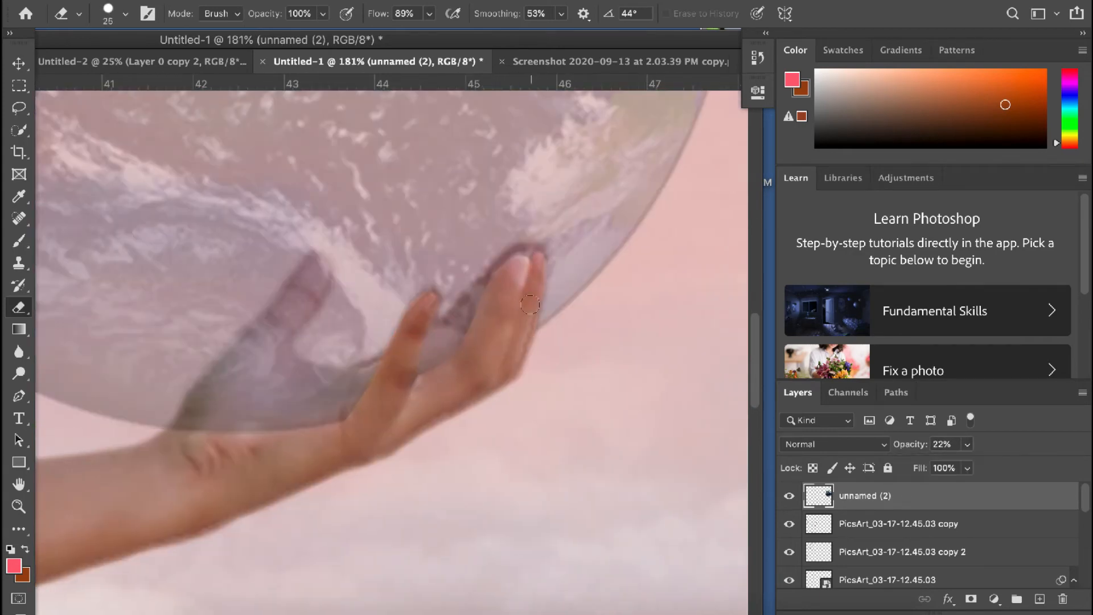
Step: Restore the globe layer to 100% opacity and clean up the edges around the fingers with a 9 px eraser
click(967, 444)
drag(967, 465, 1030, 465)
click(540, 285)
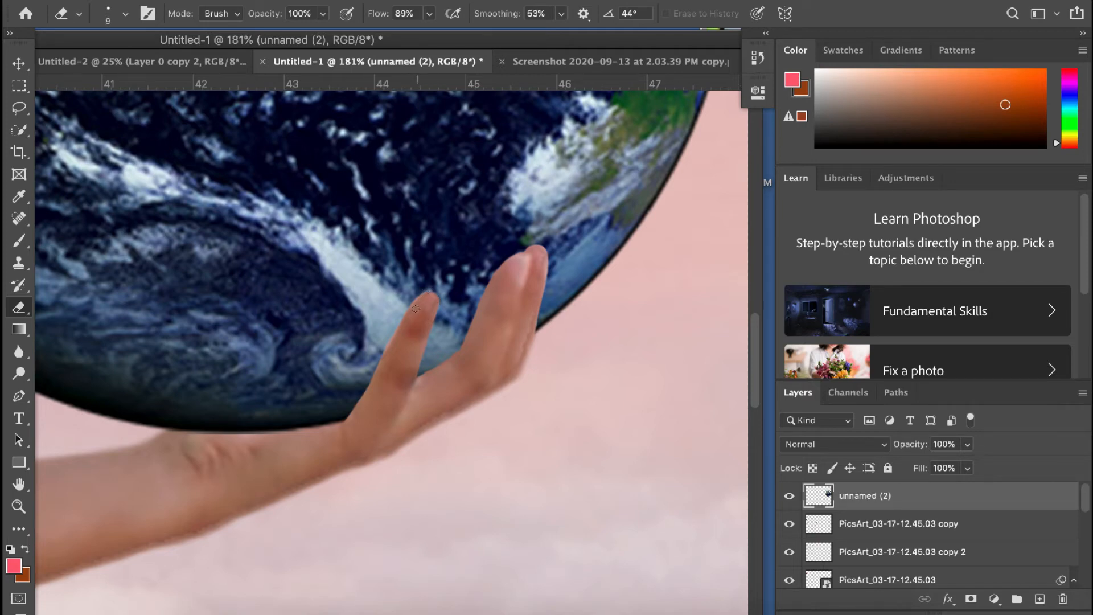
scroll(402, 409, down, 5)
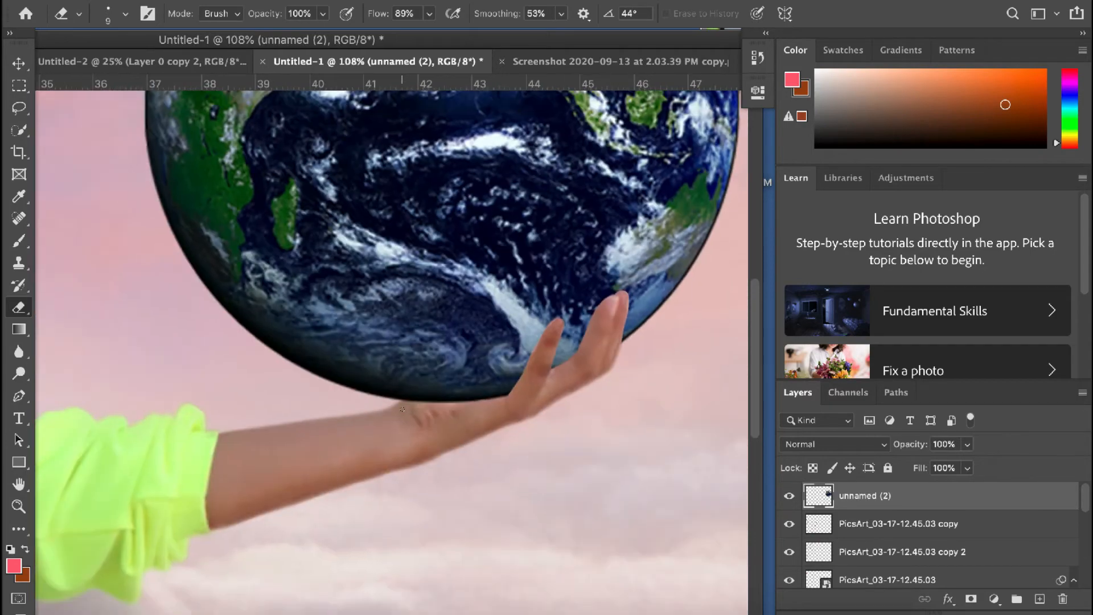
scroll(402, 409, up, 3)
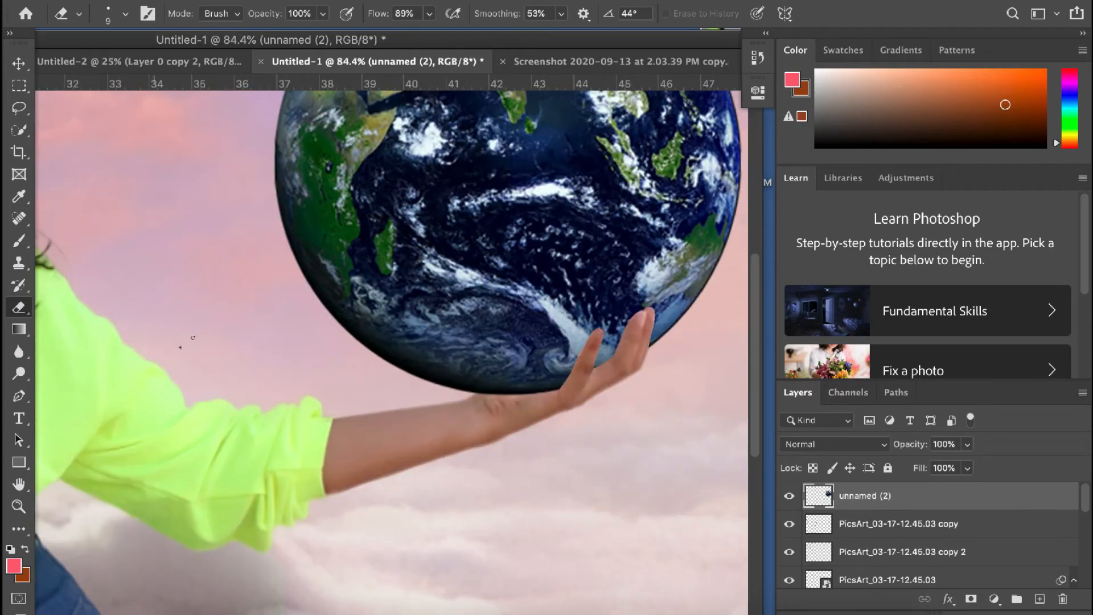
click(18, 60)
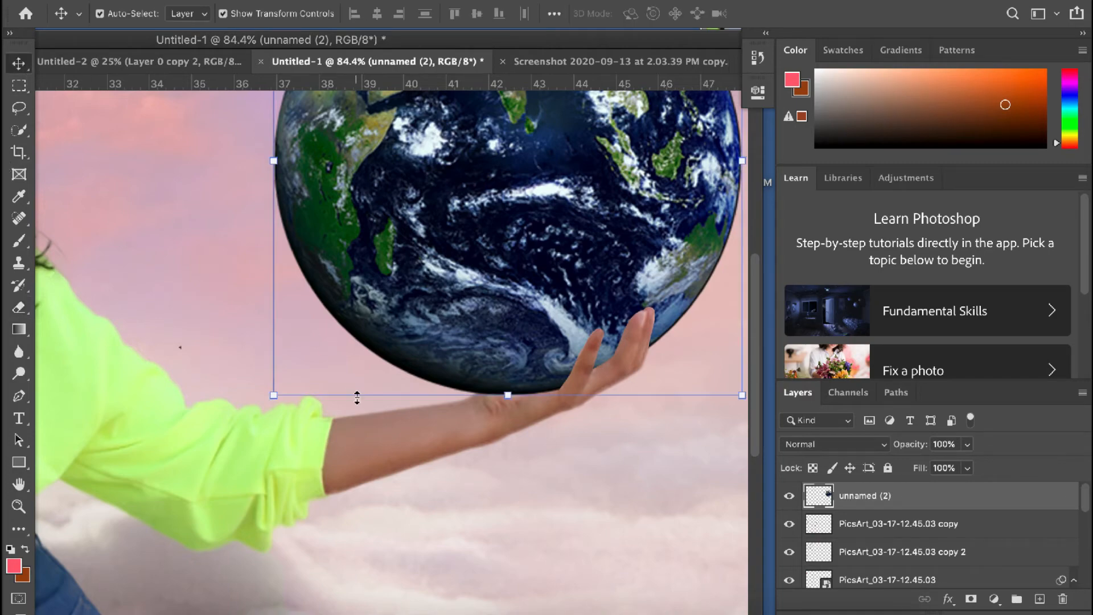
scroll(356, 397, down, 4)
scroll(356, 398, up, 3)
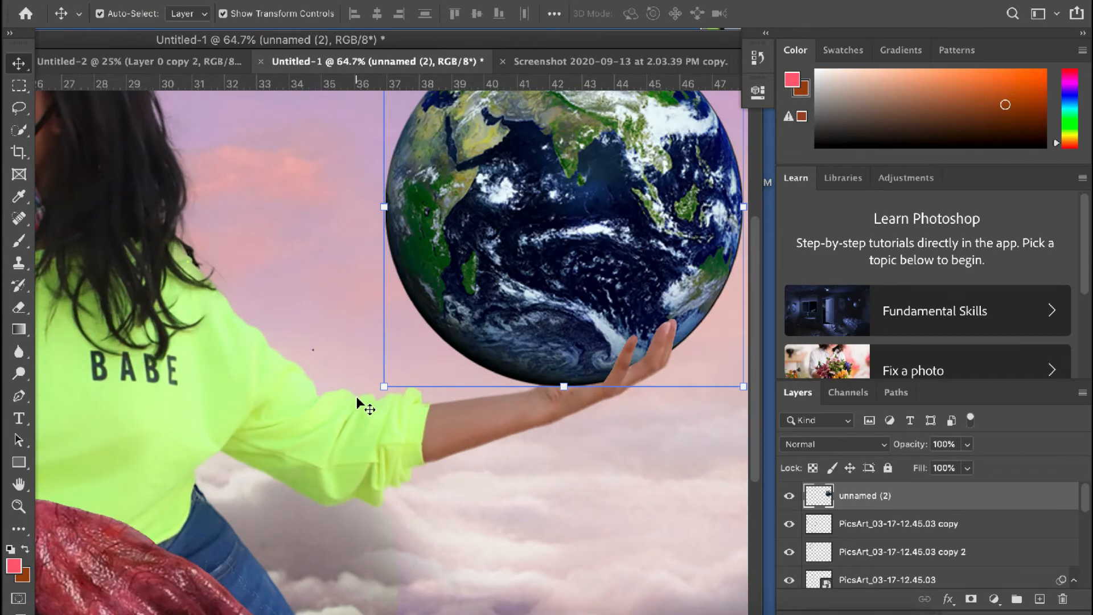
scroll(357, 396, up, 2)
scroll(357, 397, right, 2)
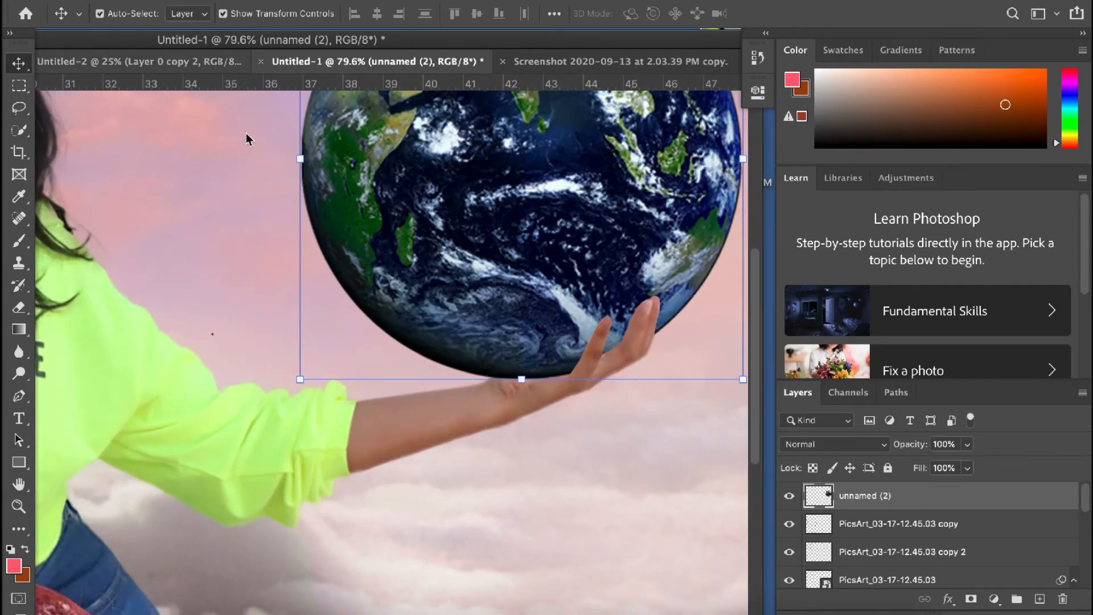
Step: Set the foreground color to near-black 110003 for painting with the Brush tool
click(18, 246)
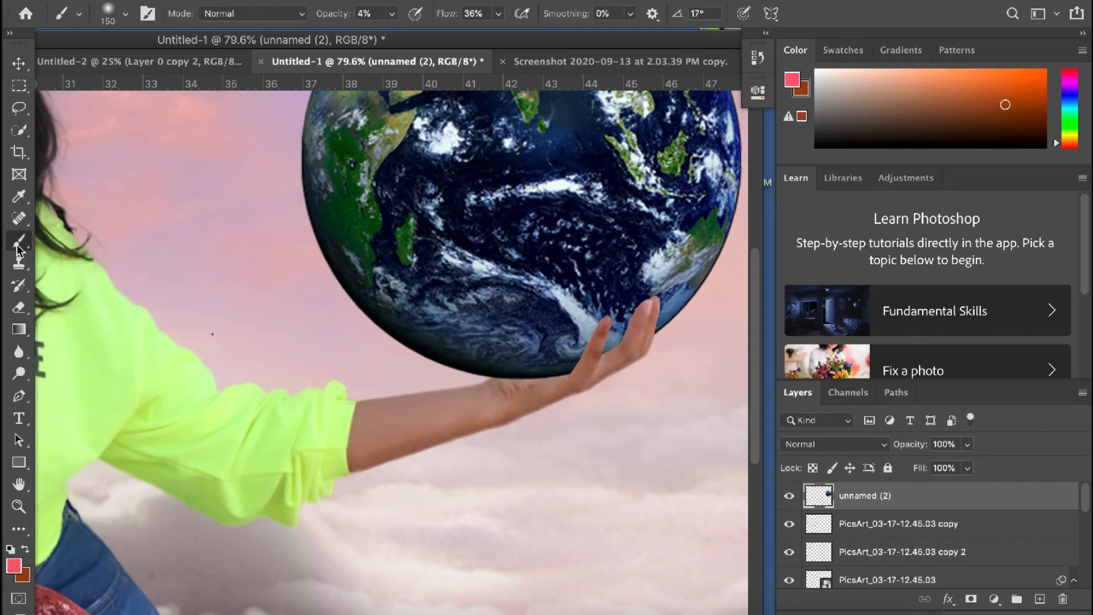
scroll(468, 385, up, 4)
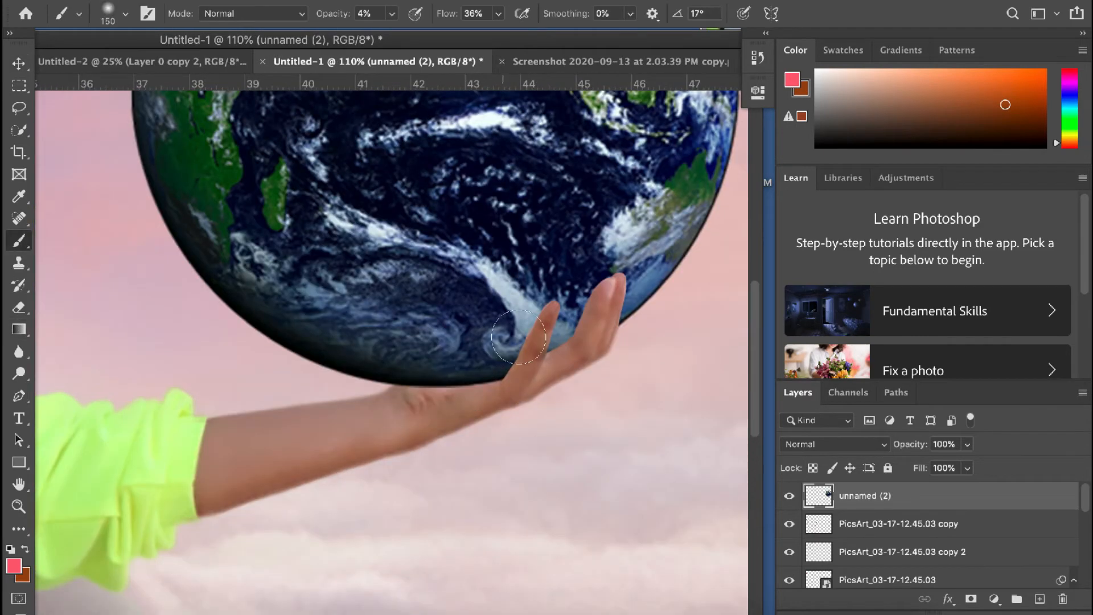
click(17, 565)
drag(797, 510, 882, 579)
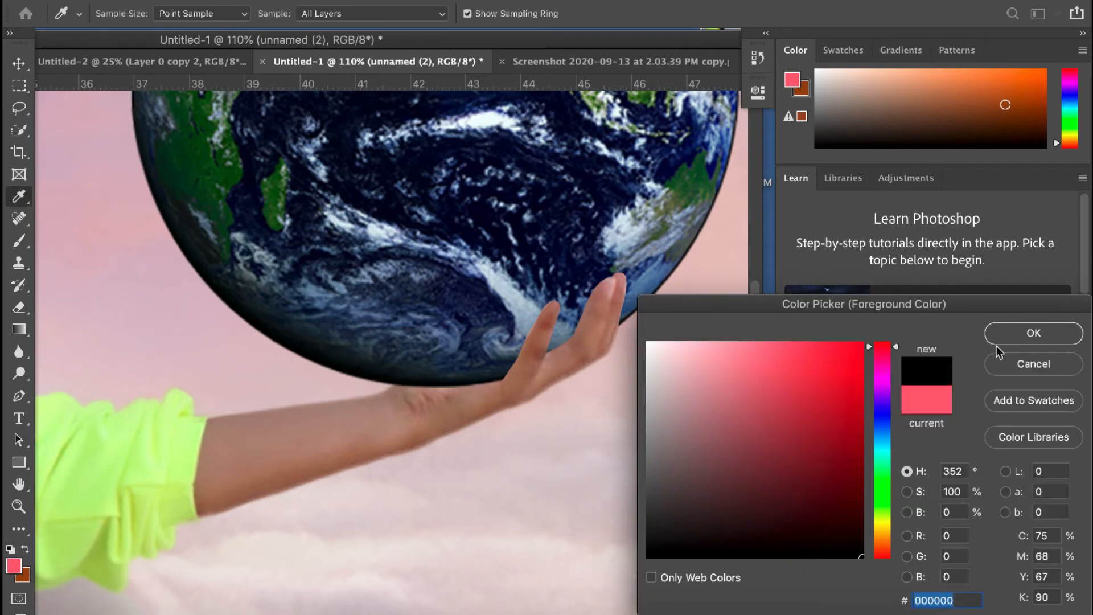
click(859, 542)
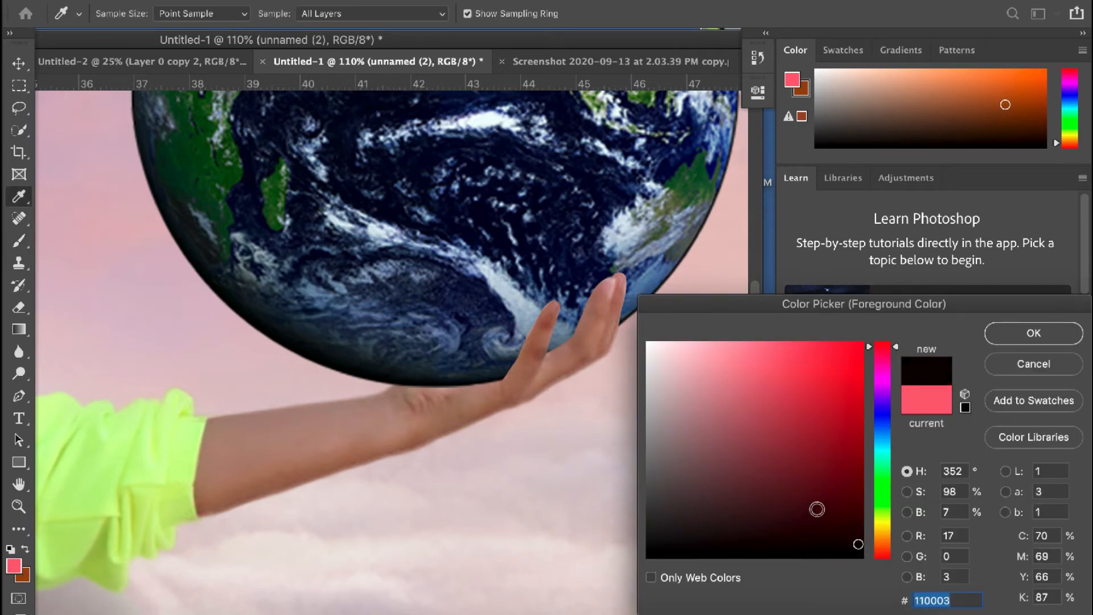
click(1034, 336)
key(b)
scroll(640, 340, up, 5)
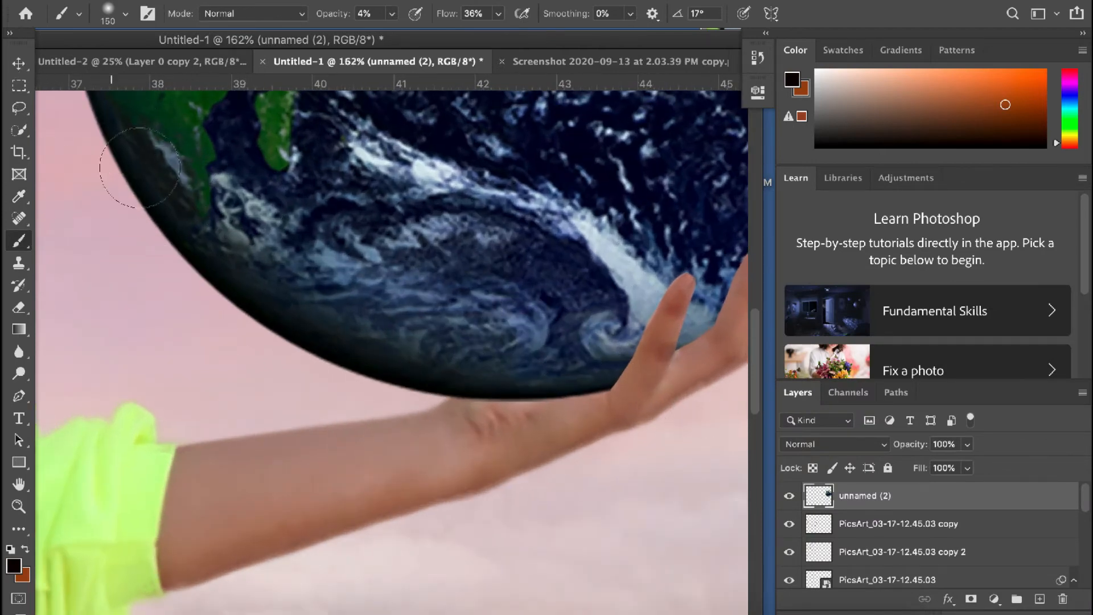
Step: Select the woman's layer, Layer 1 copy, and set the brush opacity to 37%
click(17, 64)
click(645, 373)
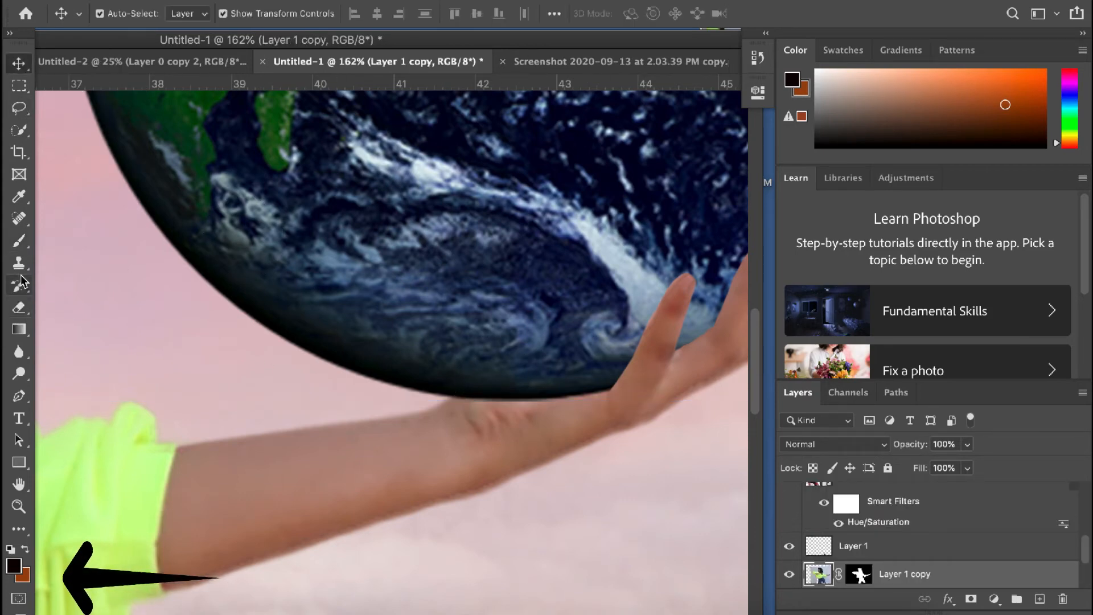
click(19, 241)
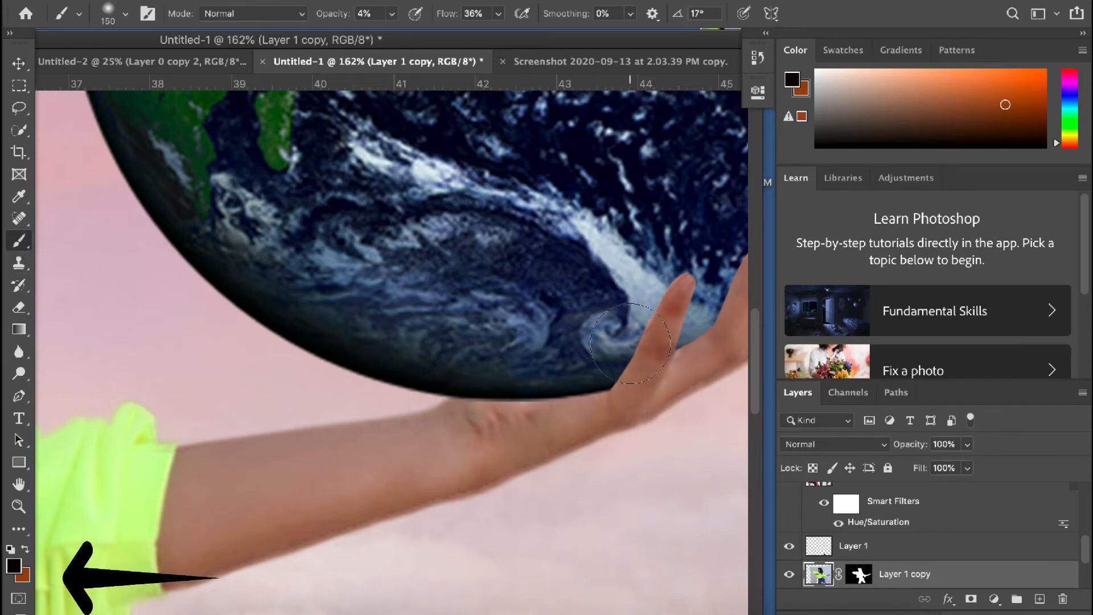
click(392, 19)
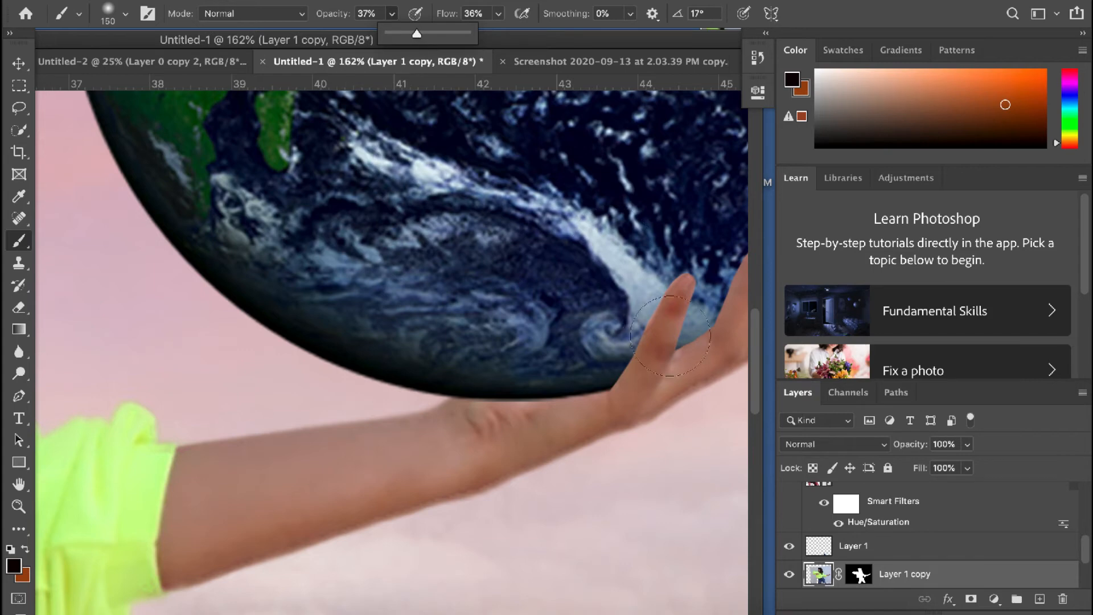
click(643, 348)
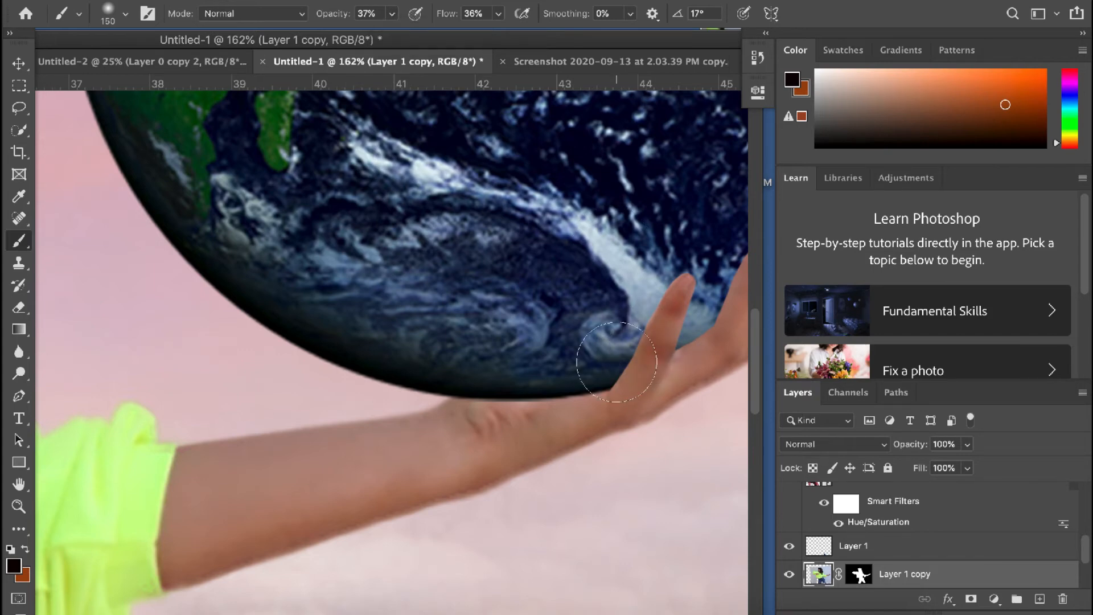
Step: Paint a dark contact shadow along the palm and thumb beneath the globe with a 20 px brush
key(bracketleft)
key(bracketleft)
mouse_move(597, 373)
mouse_down()
mouse_move(470, 392)
mouse_move(569, 373)
mouse_move(479, 393)
mouse_up()
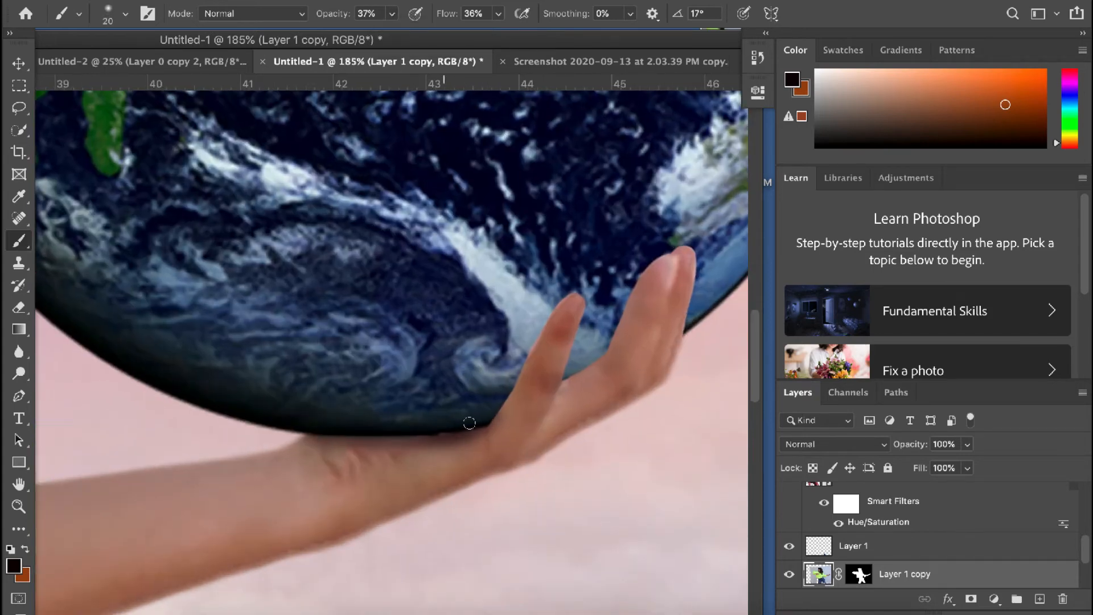
drag(469, 423, 559, 291)
Step: Shade the fingers where they meet the globe using a soft 40 px brush
scroll(503, 444, right, 3)
scroll(256, 439, up, 3)
key(bracketright)
key(bracketright)
key(bracketright)
key(bracketright)
key(bracketright)
key(bracketright)
scroll(407, 391, right, 3)
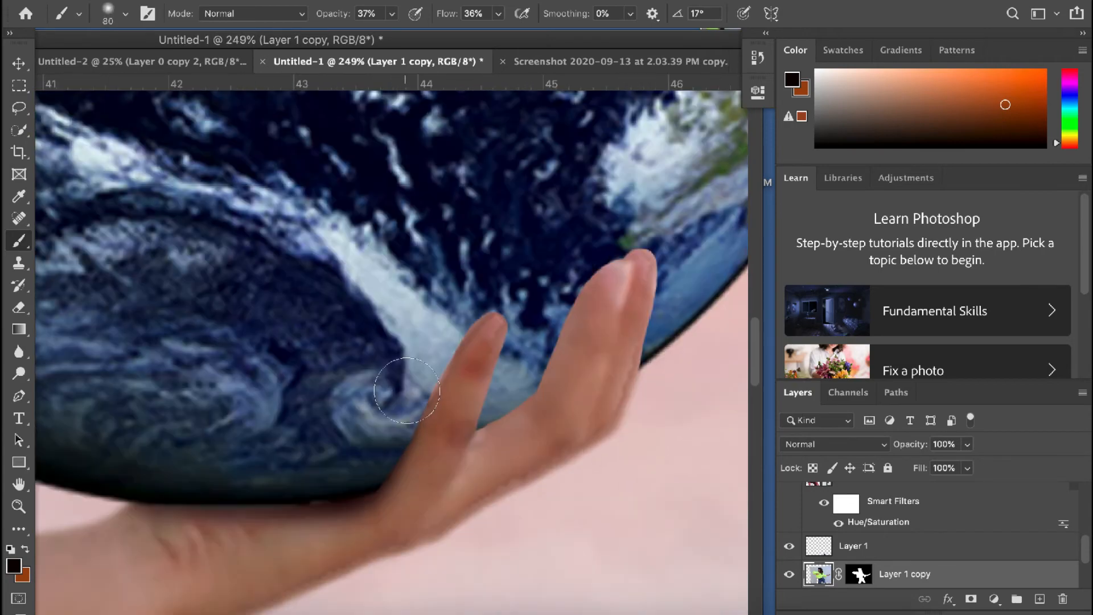
scroll(406, 390, right, 3)
key(bracketleft)
key(bracketleft)
key(bracketleft)
key(bracketleft)
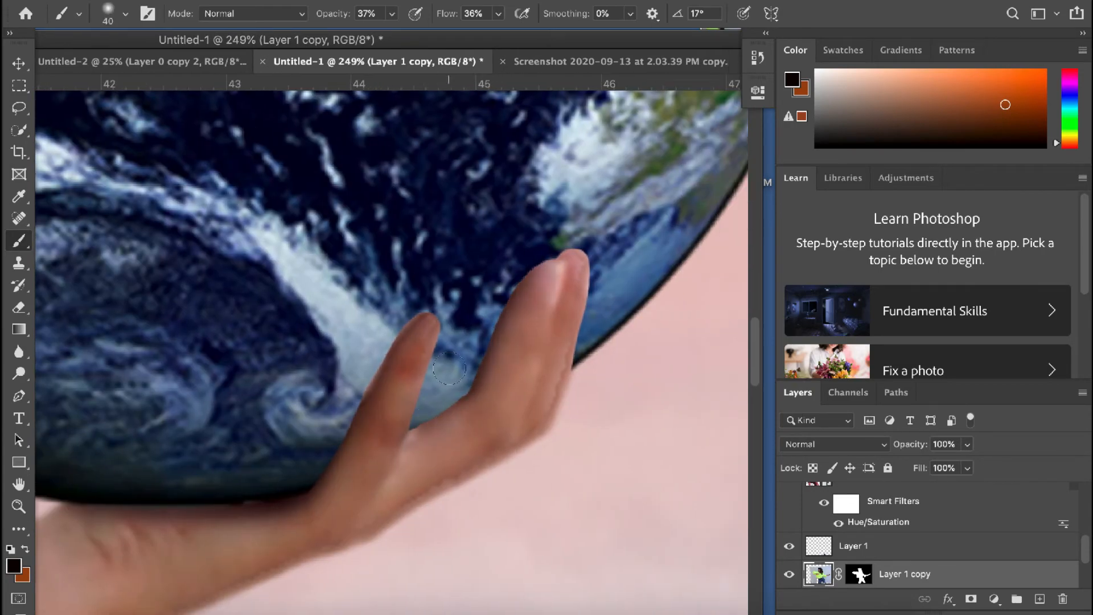
mouse_move(449, 369)
mouse_down()
mouse_move(421, 433)
mouse_move(581, 325)
mouse_up()
Step: Erase the globe layer's dark paint spill over the fingers and fingertips with a 35 px eraser
scroll(449, 369, down, 5)
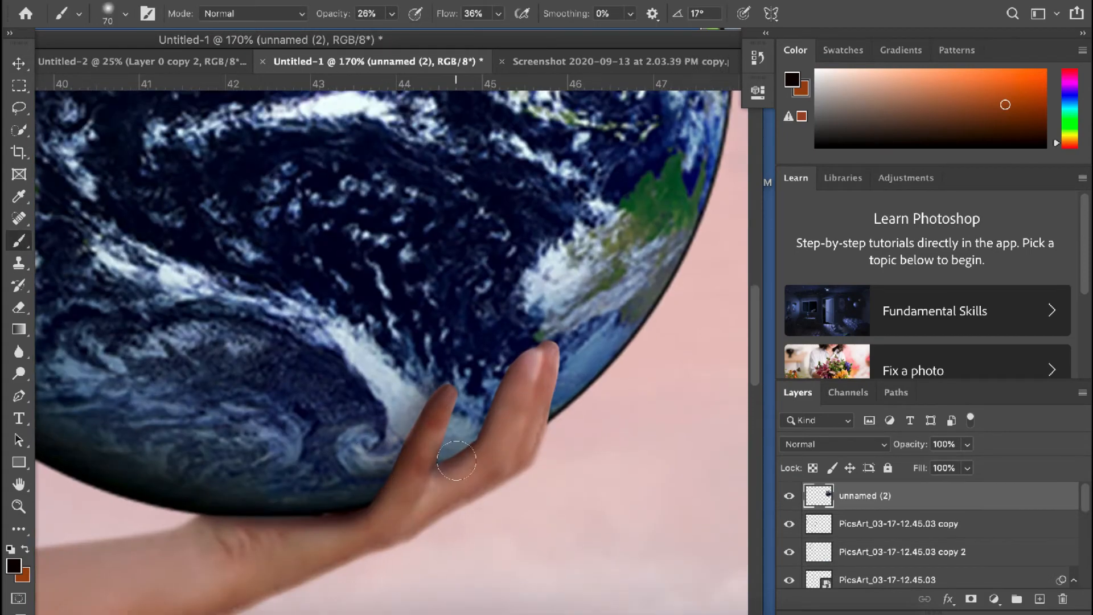
scroll(447, 461, up, 1)
key(e)
mouse_move(447, 461)
mouse_down()
mouse_move(545, 358)
mouse_move(502, 399)
mouse_up()
drag(490, 427, 443, 464)
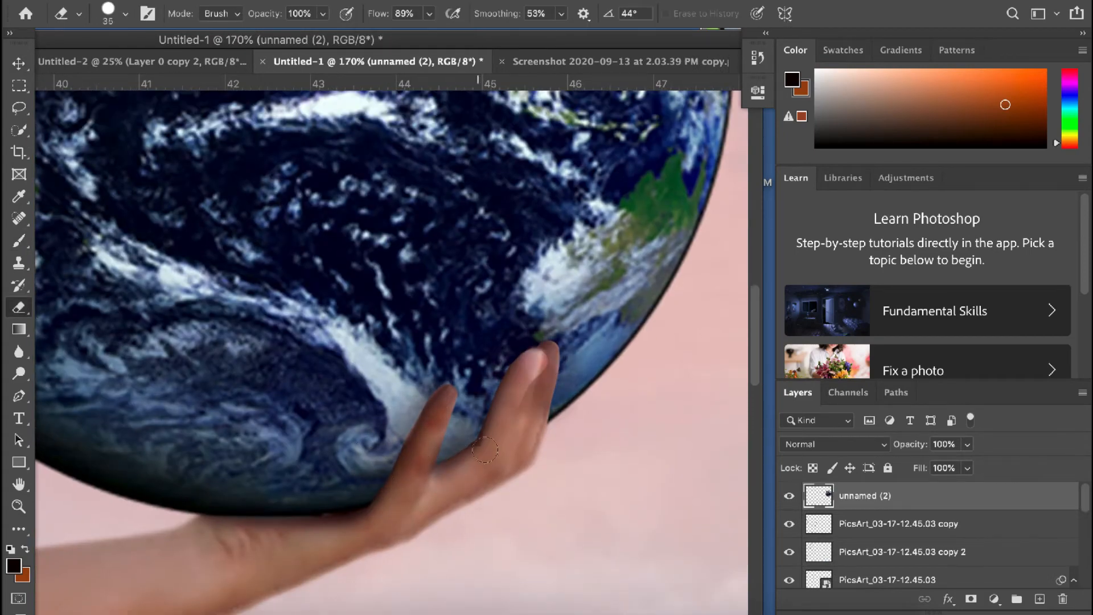
mouse_move(527, 370)
mouse_down()
mouse_move(545, 416)
mouse_move(548, 348)
mouse_up()
Step: Add faint shading on the globe layer around the hand with a 30 px black brush at 9% opacity, and switch to the eraser
click(125, 14)
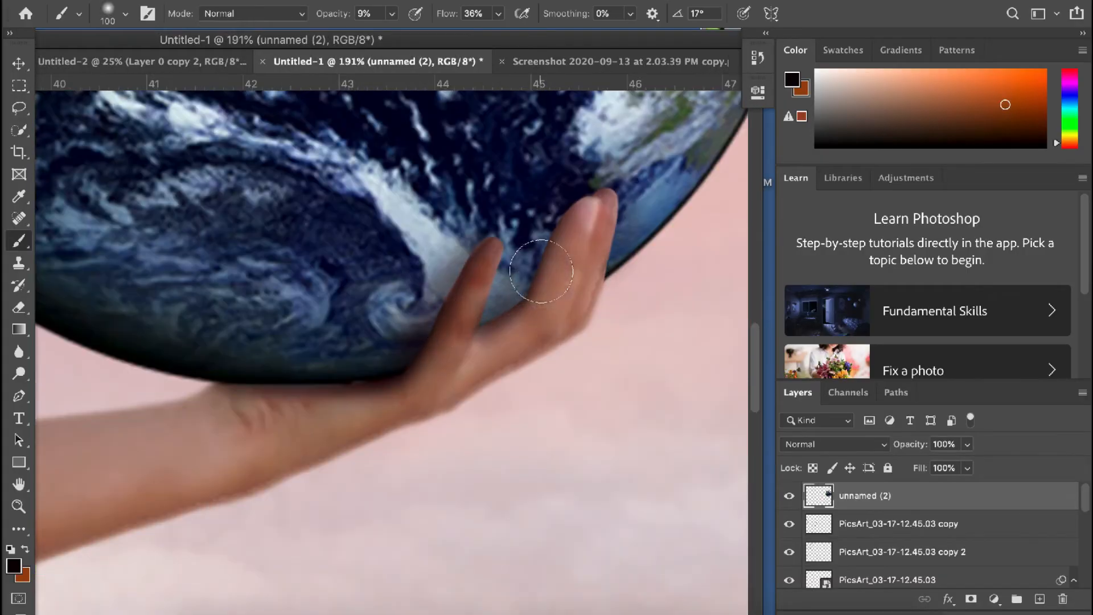
key([)
key([)
key([)
key([)
key([)
key([)
key([)
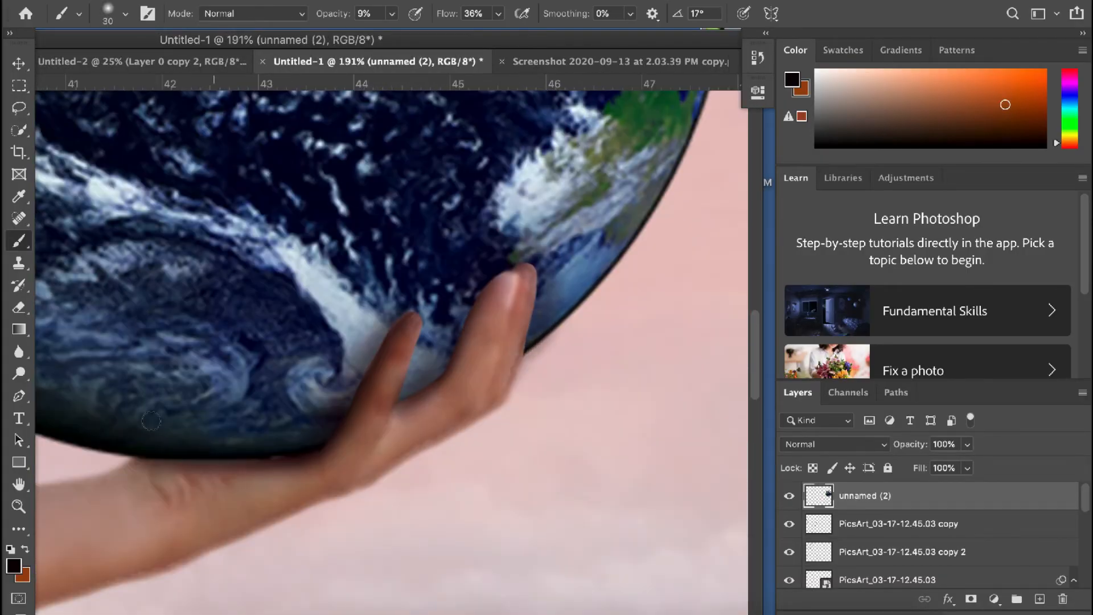
key(e)
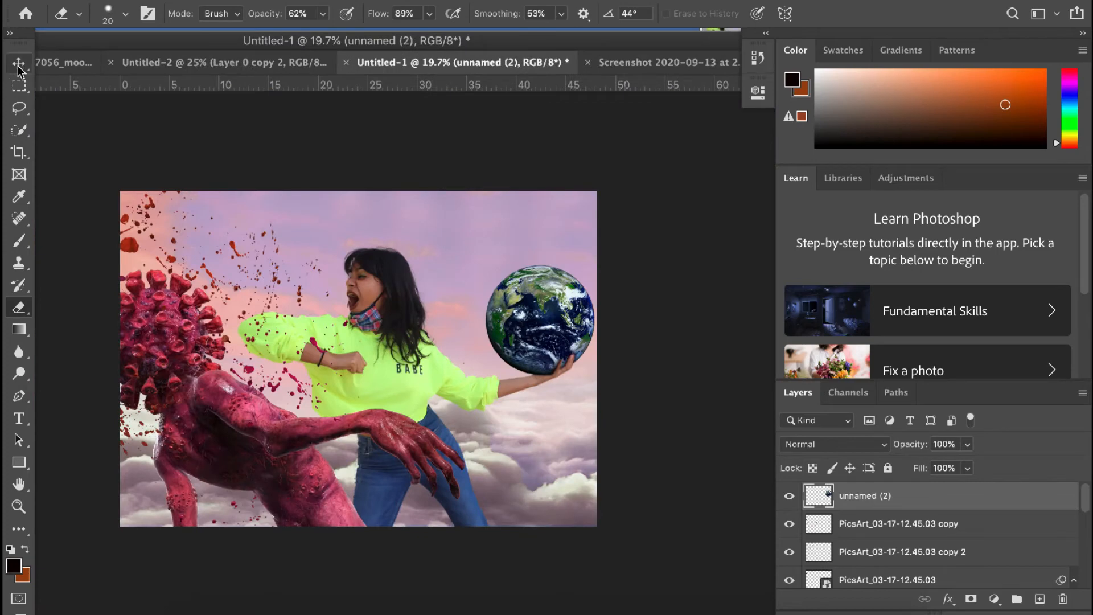
Step: Place the virus ball image PicsArt_03-16-07.06.40 directly above the pink sky layer, in the composition's upper-right corner
click(19, 64)
click(351, 362)
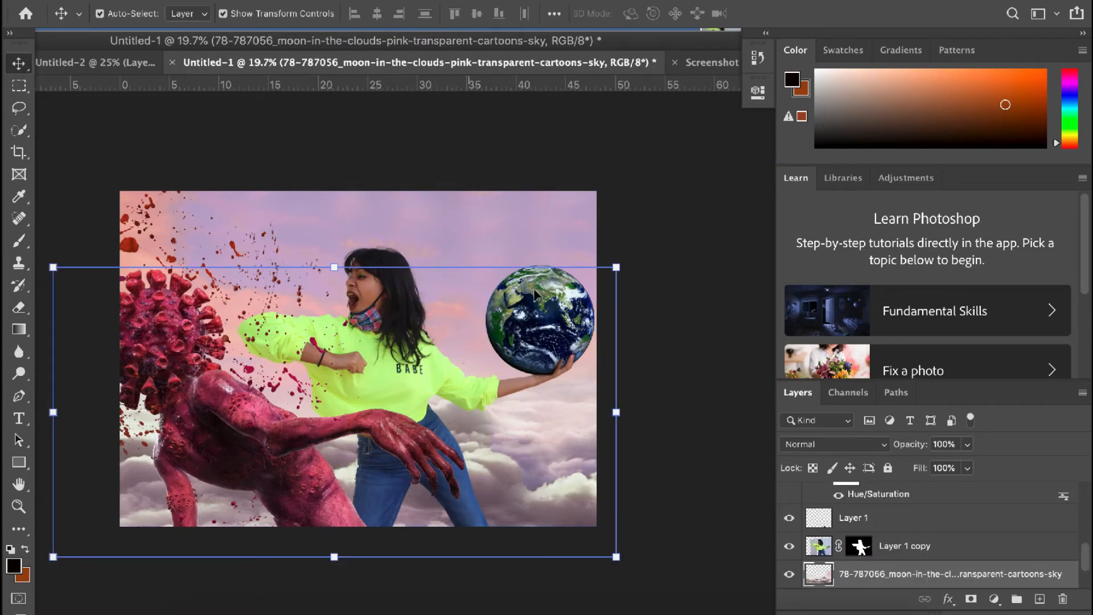
click(512, 210)
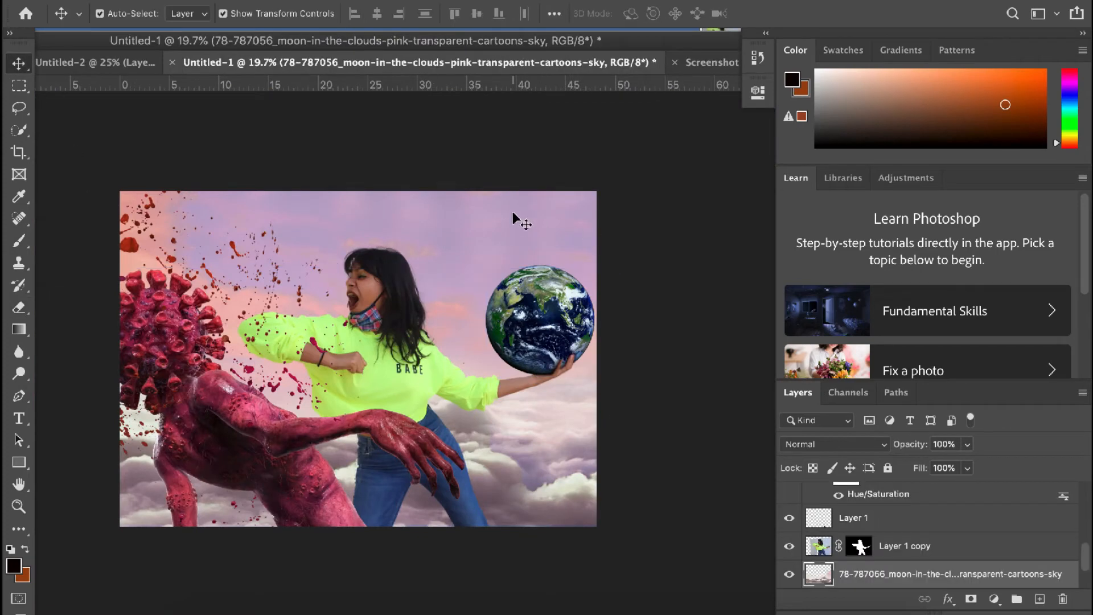
click(128, 0)
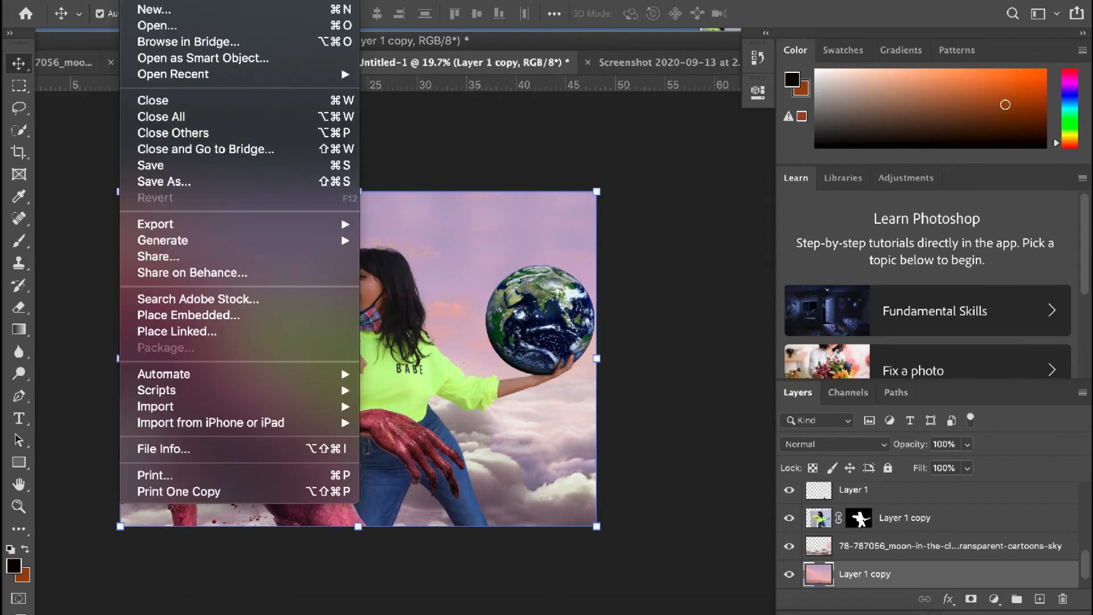
click(209, 316)
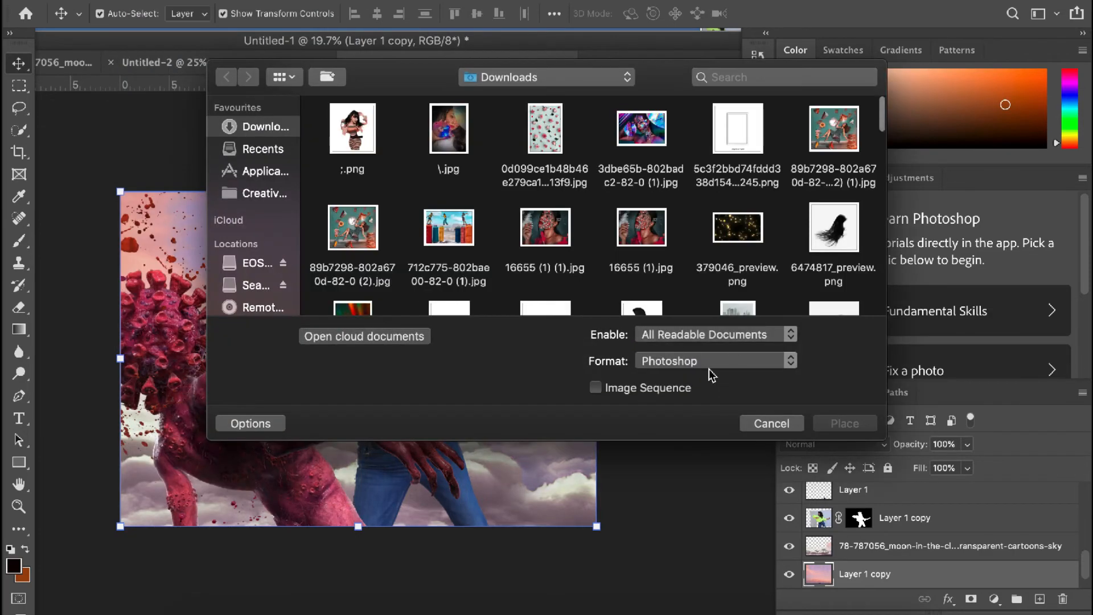
scroll(584, 236, down, 15)
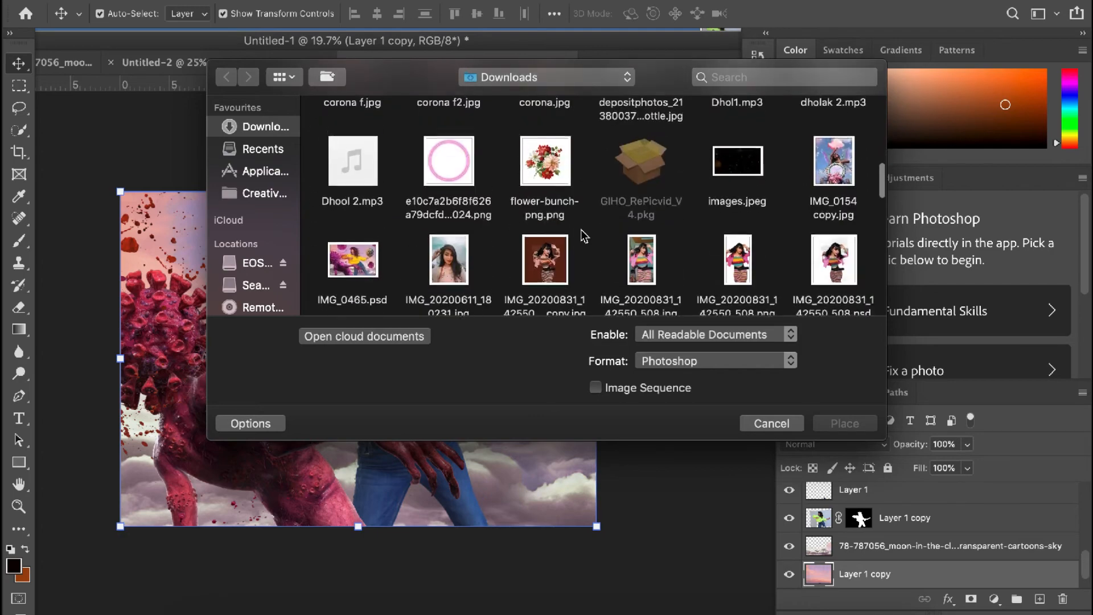
scroll(584, 237, up, 5)
scroll(583, 237, down, 10)
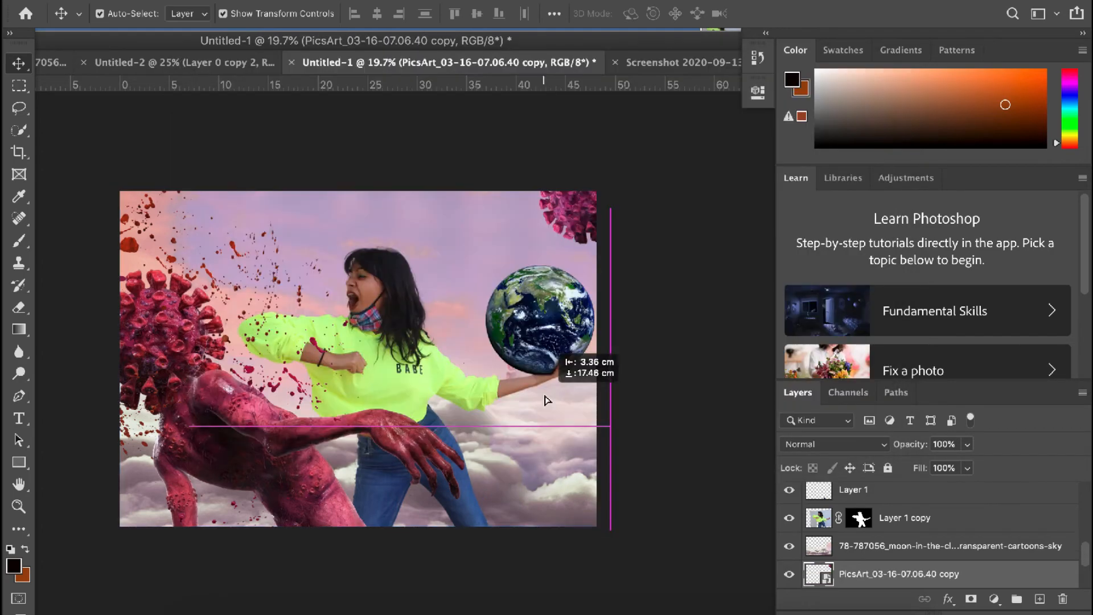
drag(546, 400, 582, 224)
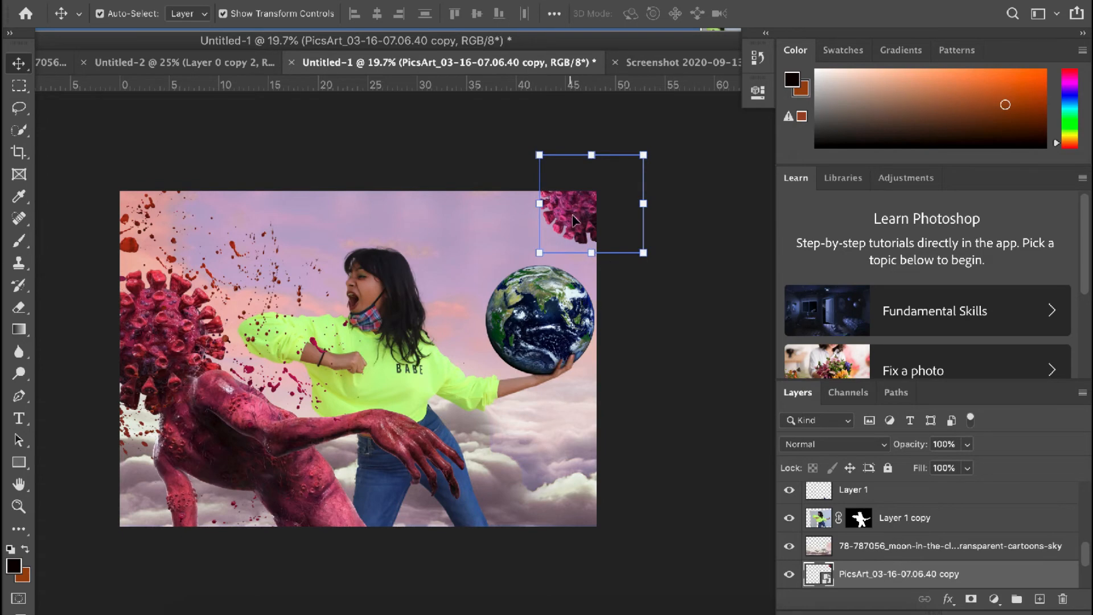
key(super+z)
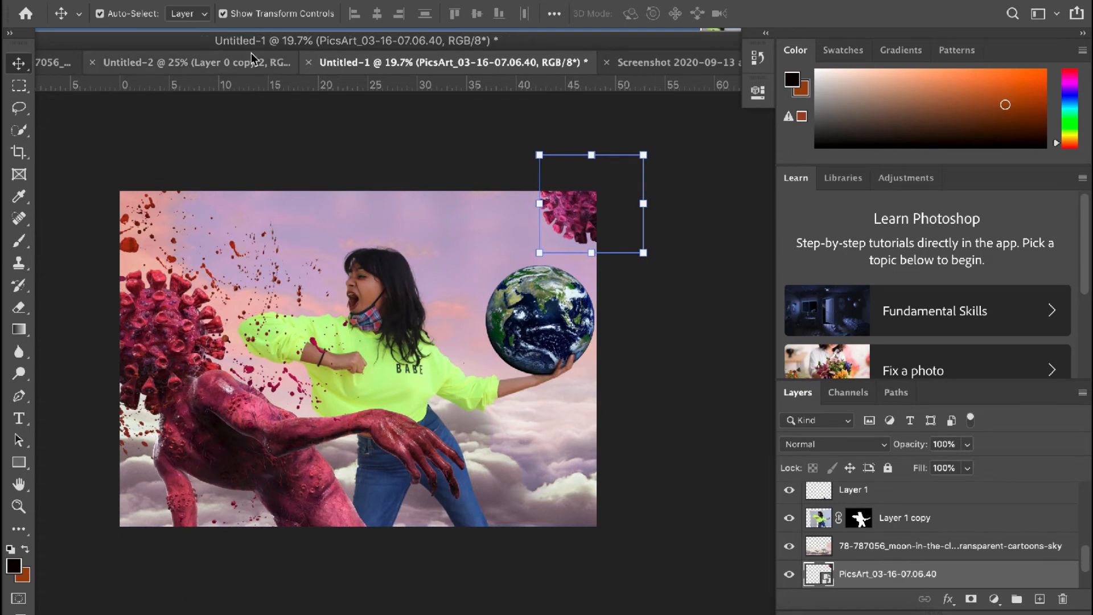
Step: Apply a Hue/Saturation adjustment to the virus ball layer
click(217, 1)
mouse_move(237, 37)
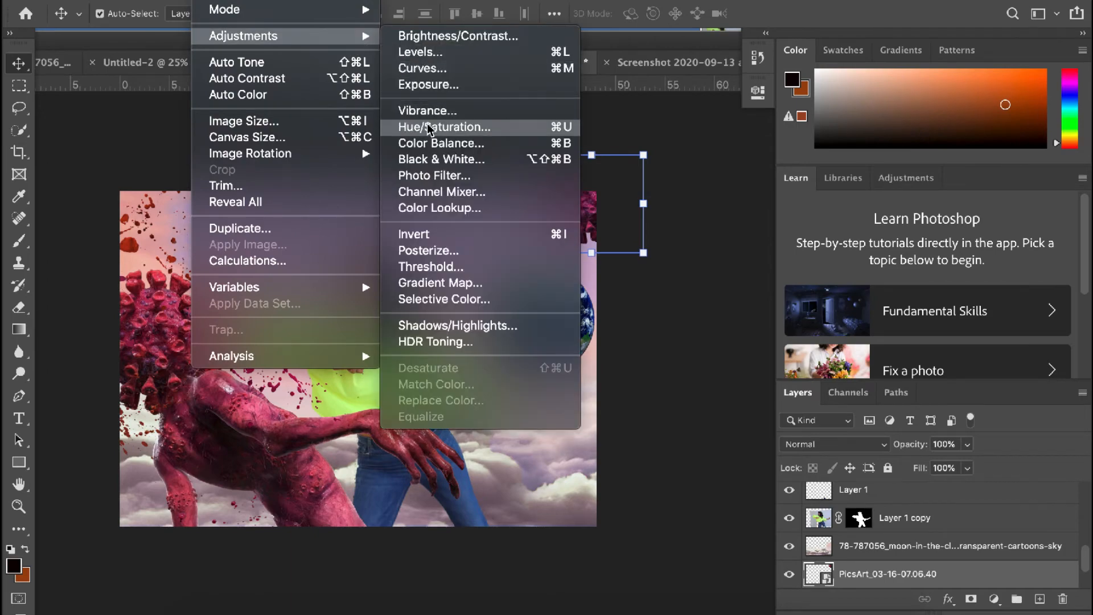
click(429, 128)
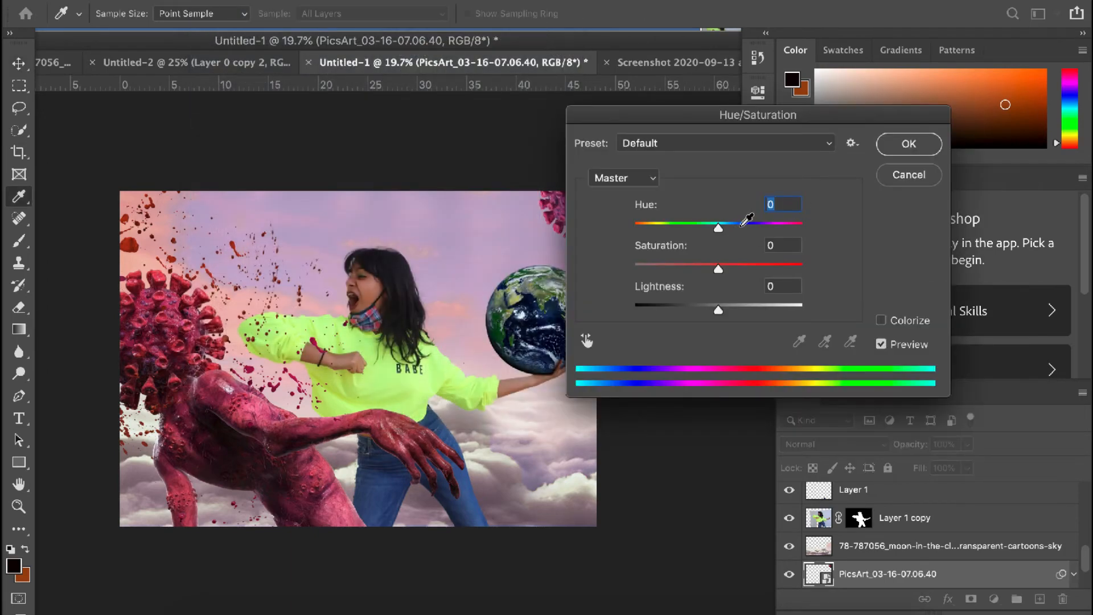
click(909, 144)
Step: Place copies of the virus ball behind the outstretched arm, in the lower-right corner and along the image's upper edge
drag(564, 224, 435, 405)
mouse_move(467, 354)
mouse_down()
mouse_move(260, 208)
mouse_move(536, 454)
mouse_move(666, 351)
mouse_up()
key(Return)
Step: Shift the globe's hue toward teal with a Hue/Saturation adjustment
drag(859, 226, 830, 229)
click(1049, 139)
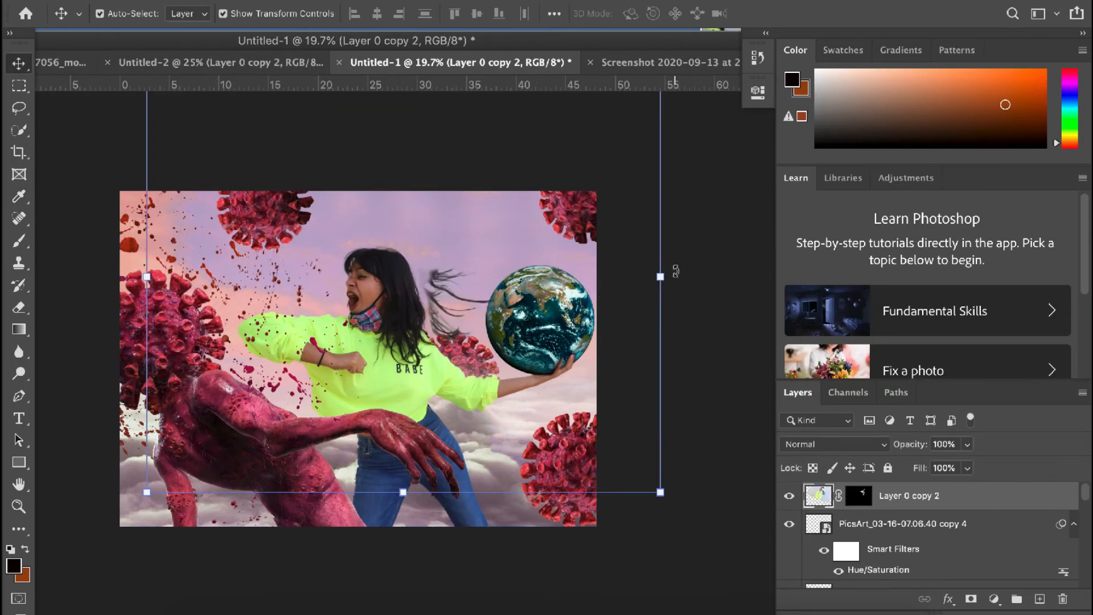
Step: Rotate the flying-hair layer by about -12° and fit it against the woman's head, and set the scattering-hair layer to Multiply
drag(670, 260, 648, 221)
drag(439, 293, 409, 285)
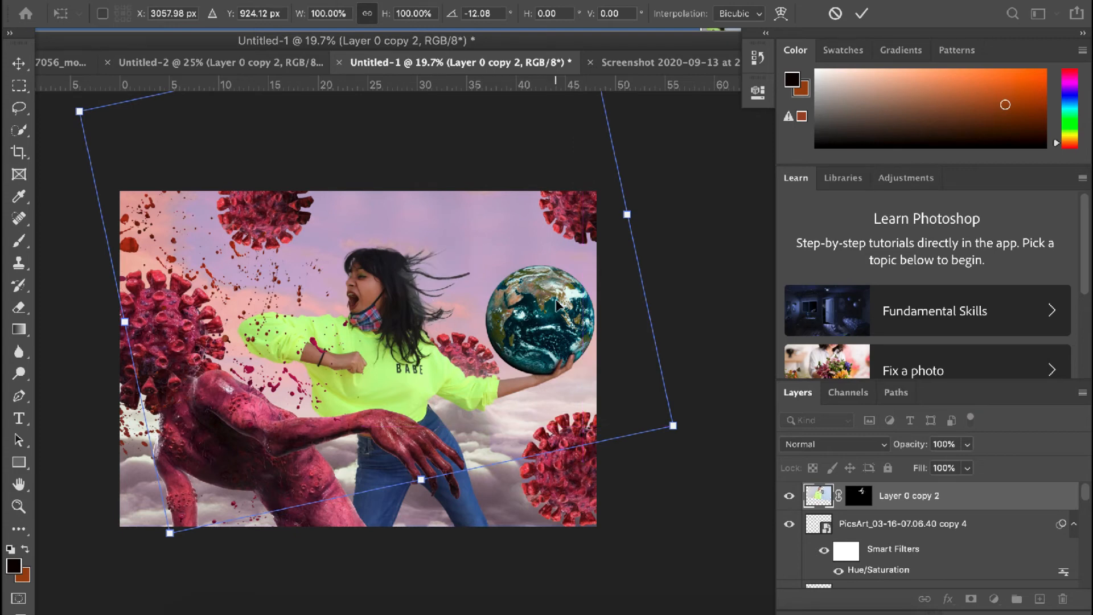
key(shift+Down)
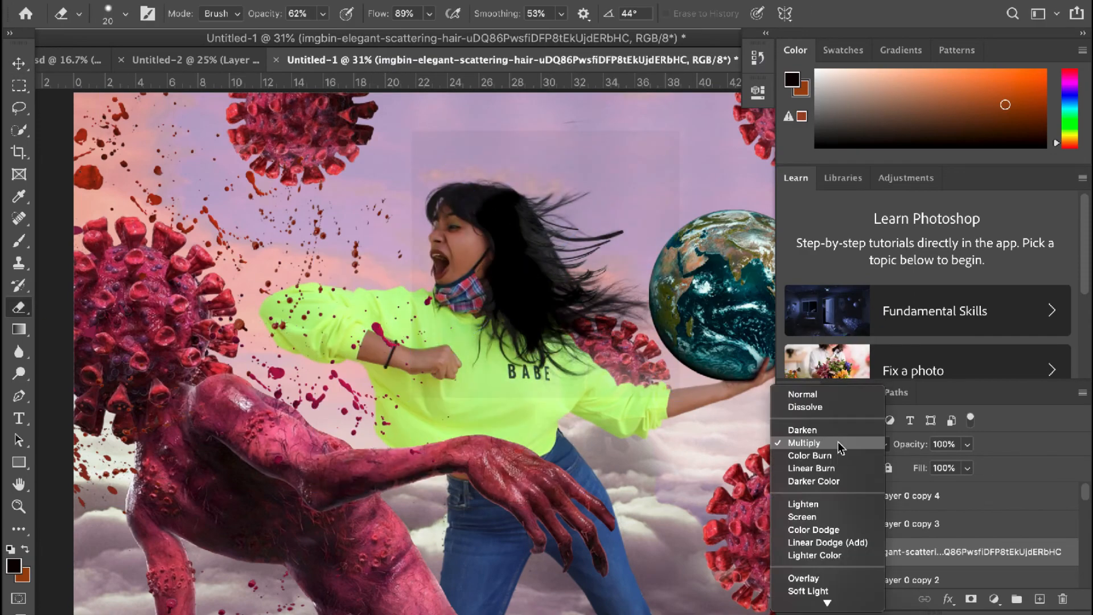
click(837, 444)
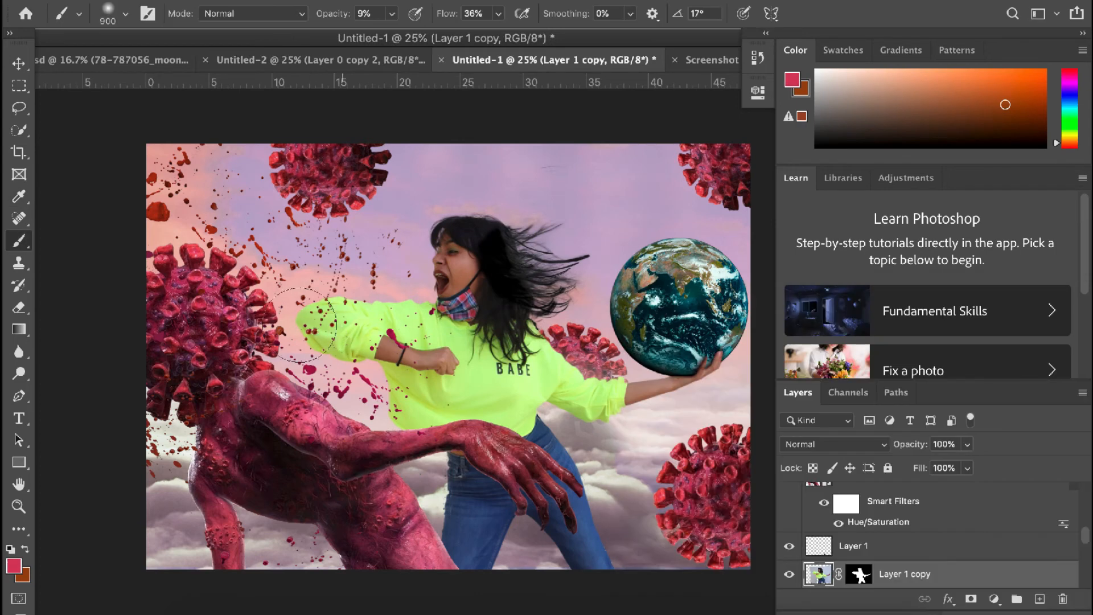
Step: Tint the sweater's punching elbow pinkish red with a 400 px soft brush at 93% opacity
mouse_move(391, 13)
mouse_down()
mouse_move(437, 36)
mouse_move(415, 33)
mouse_up()
key(bracketleft)
key(bracketleft)
key(bracketleft)
key(bracketleft)
key(bracketleft)
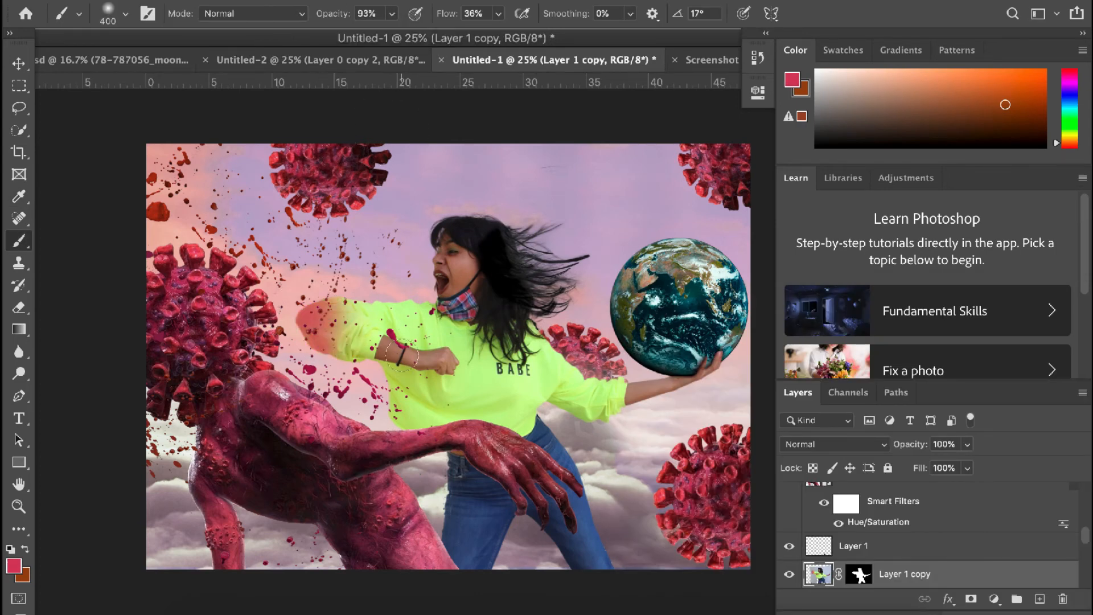
Step: Set the painting colour to dark red 320810 and deepen the tint on the elbow
click(14, 566)
click(293, 321)
key(Return)
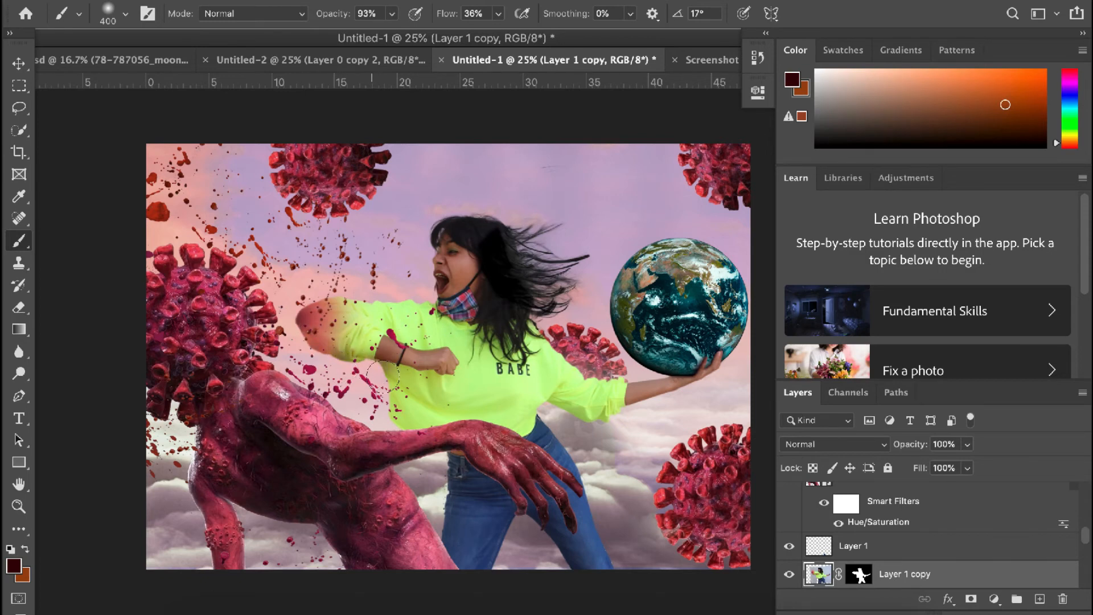
Step: Paint muted red 81333a along the sleeve's underside, the sweater's lower edge and the jeans' waist with a soft brush of 700 to 1000 px
click(13, 566)
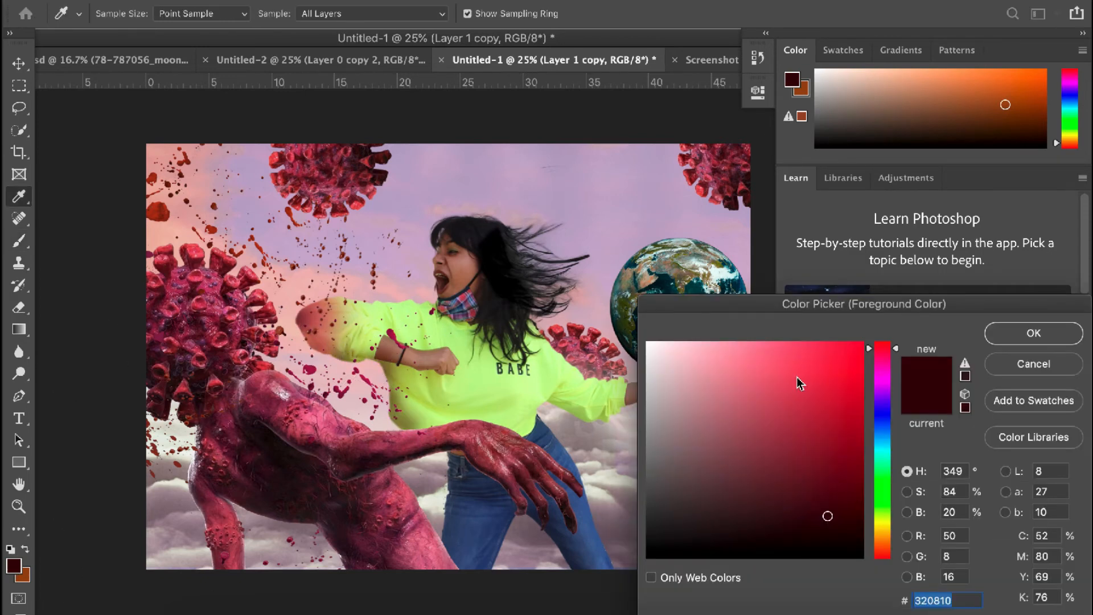
click(776, 446)
key(Return)
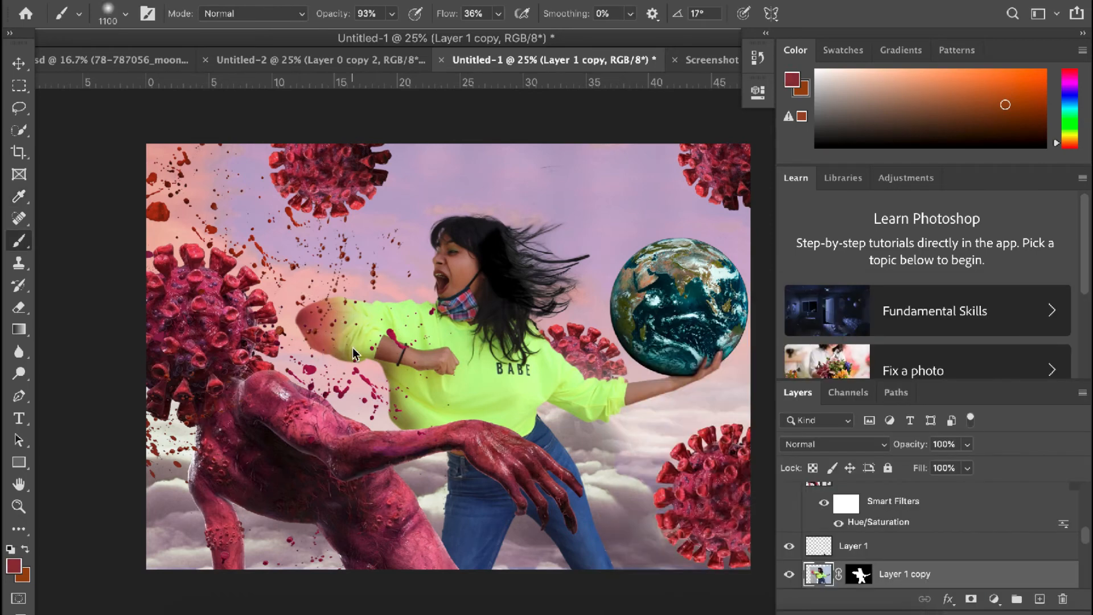
key(bracketleft)
key(bracketleft)
key(bracketleft)
key(bracketleft)
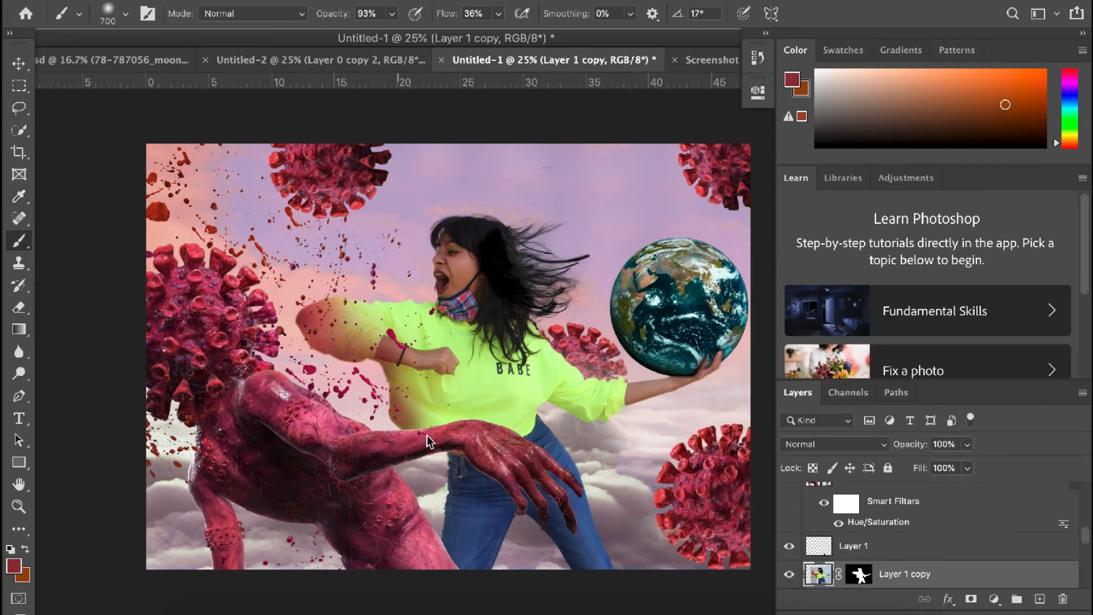
click(451, 430)
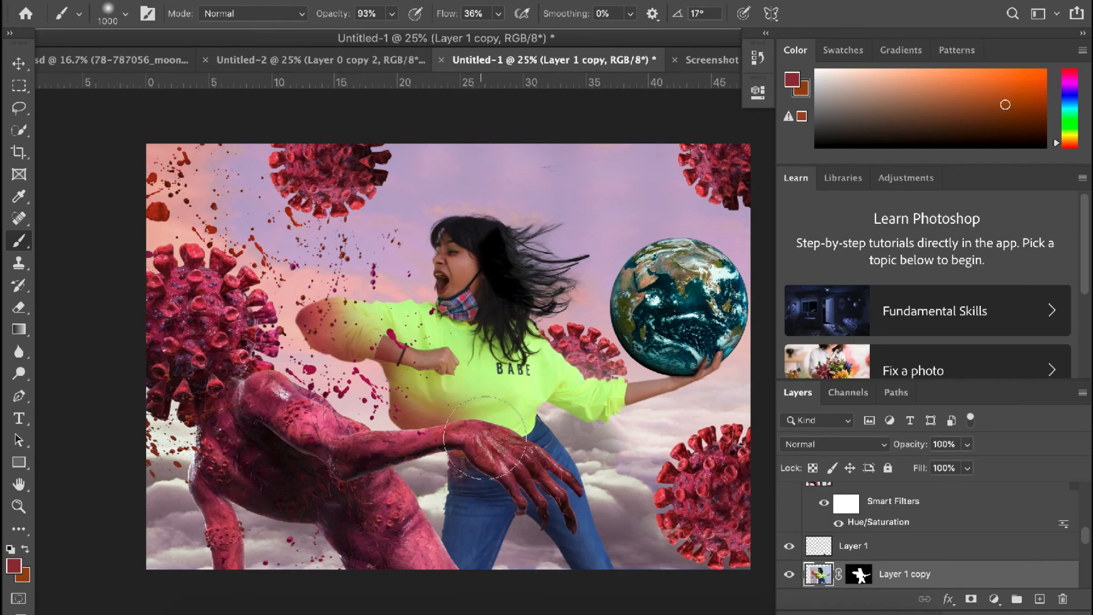
click(493, 436)
click(400, 390)
Step: Darken the outer edge of the elbow and sleeve with a very dark red brush at 26% opacity
click(13, 565)
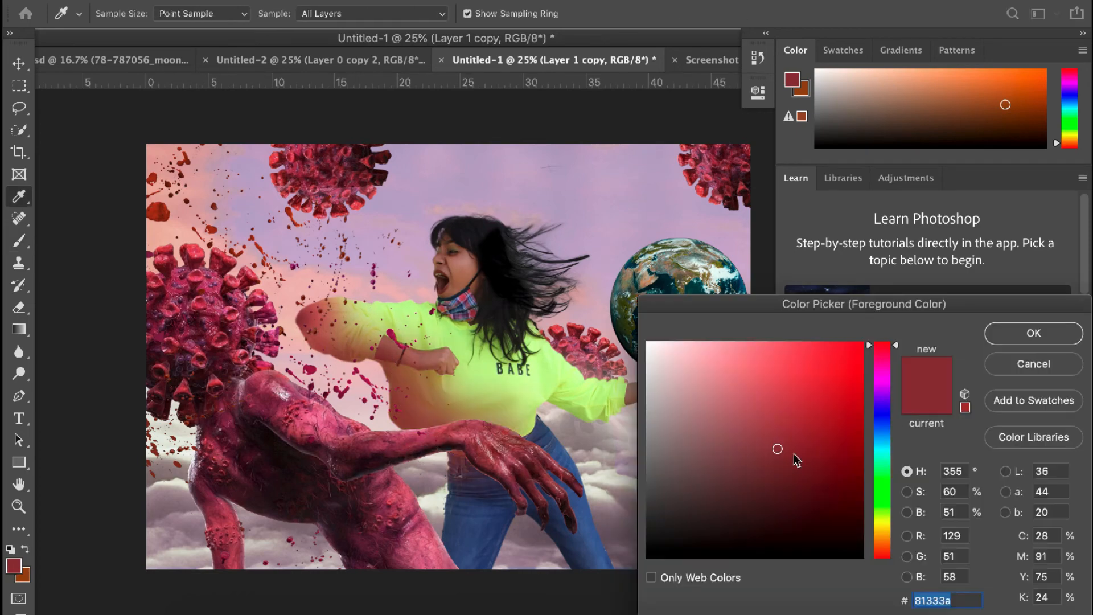
click(1033, 333)
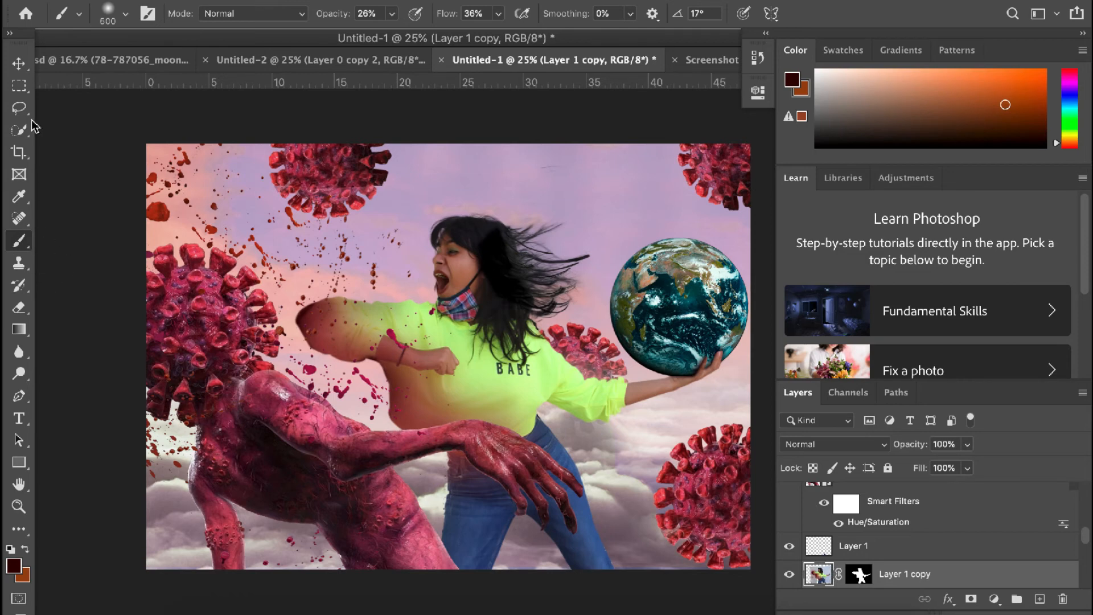
click(20, 67)
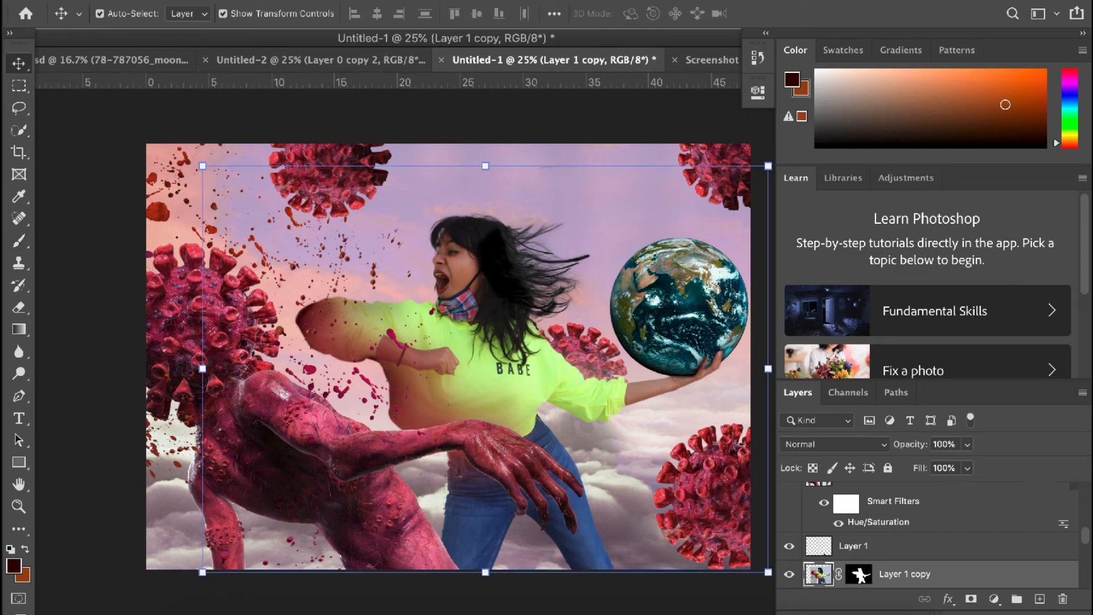
Step: Raise Clarity, Dehaze and Vibrance on the woman's layer with the Camera Raw Filter, and fine-tune its basic tone settings
click(401, 1)
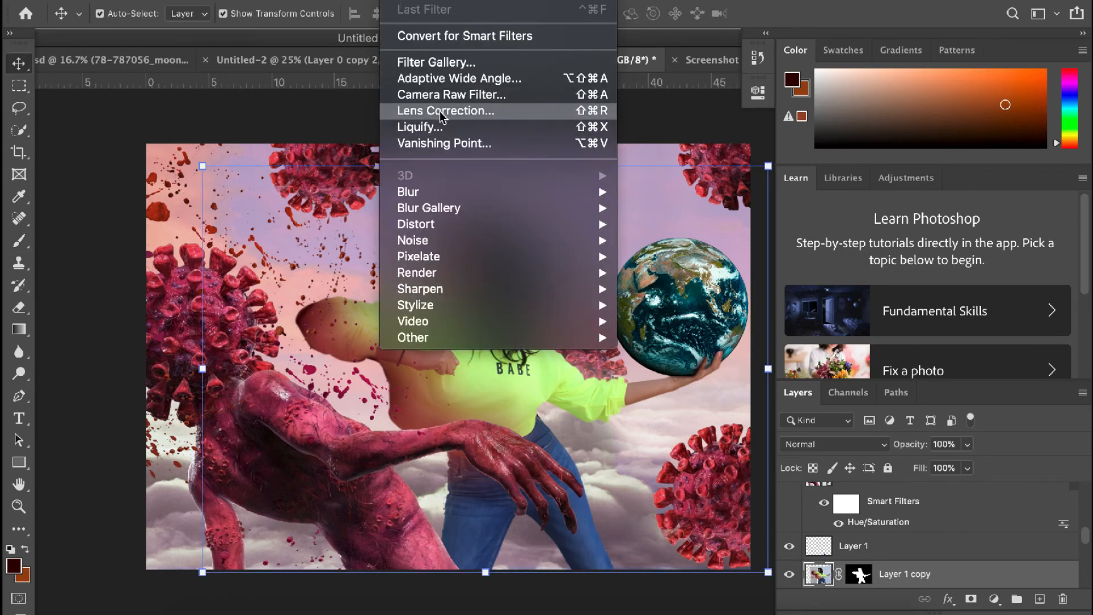
click(451, 96)
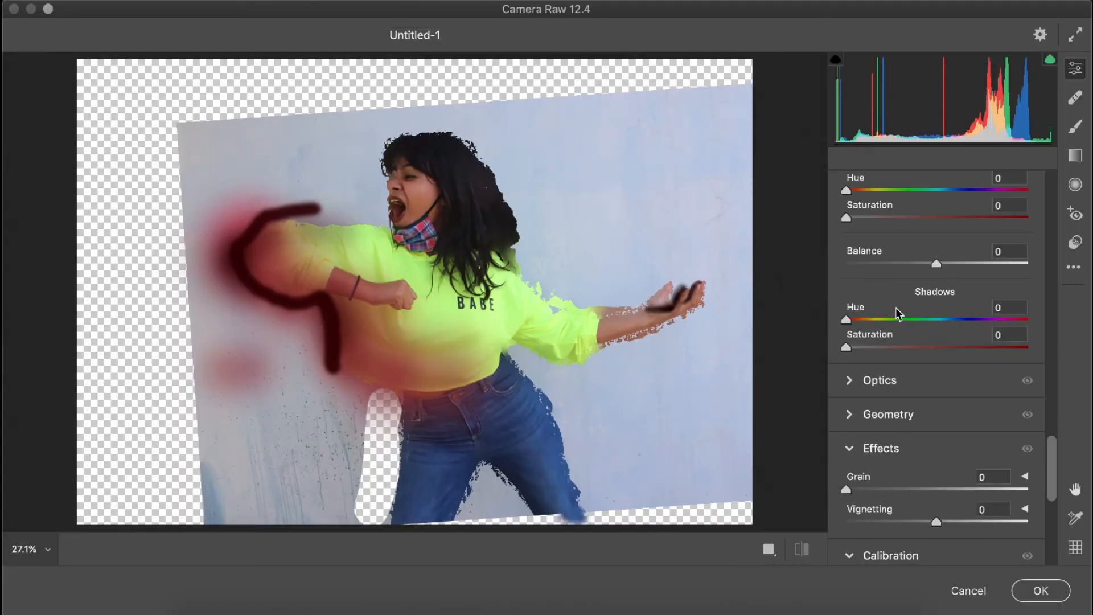
scroll(917, 404, up, 15)
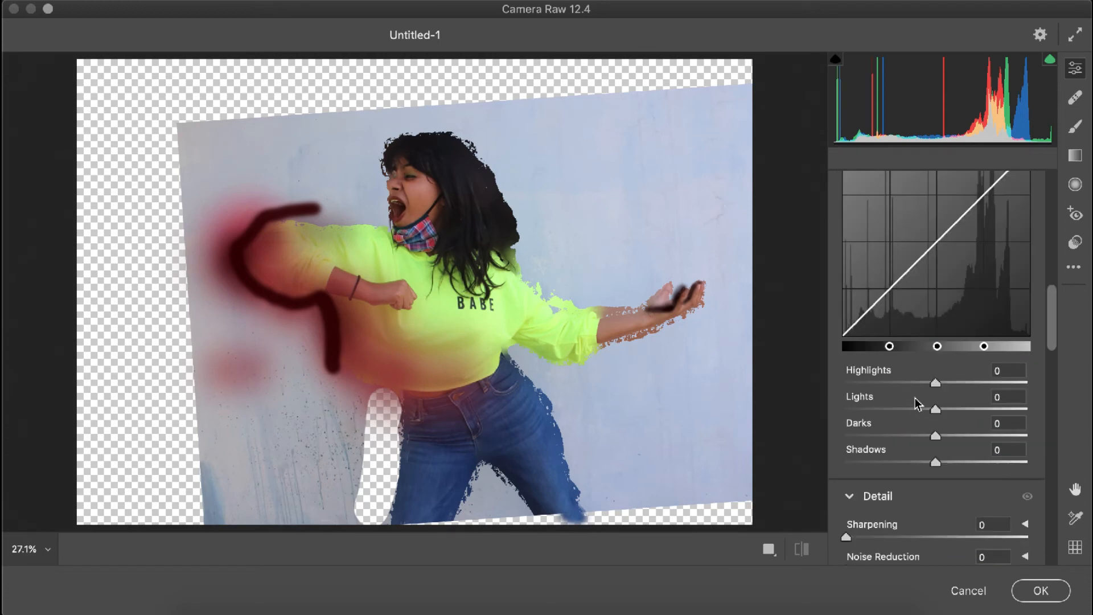
scroll(916, 404, up, 6)
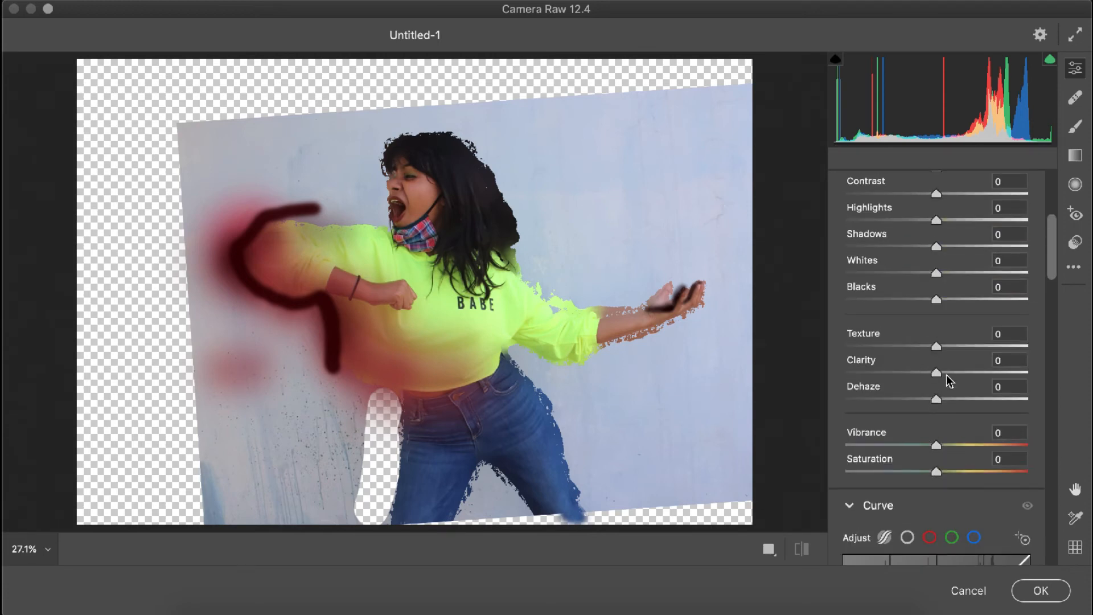
drag(936, 373, 966, 373)
drag(937, 400, 945, 399)
drag(936, 445, 951, 446)
scroll(948, 384, up, 5)
drag(937, 315, 930, 341)
drag(936, 368, 947, 368)
drag(937, 394, 865, 404)
Step: Recolour the sweater to yellow and the jeans to teal with Camera Raw's colour adjustments, and apply the filter
scroll(935, 492, down, 15)
drag(936, 431, 846, 431)
drag(937, 378, 961, 405)
click(901, 307)
drag(937, 431, 1023, 432)
drag(937, 378, 892, 413)
click(962, 307)
scroll(980, 461, down, 3)
click(854, 236)
drag(937, 386, 871, 386)
scroll(892, 515, down, 15)
drag(936, 536, 927, 536)
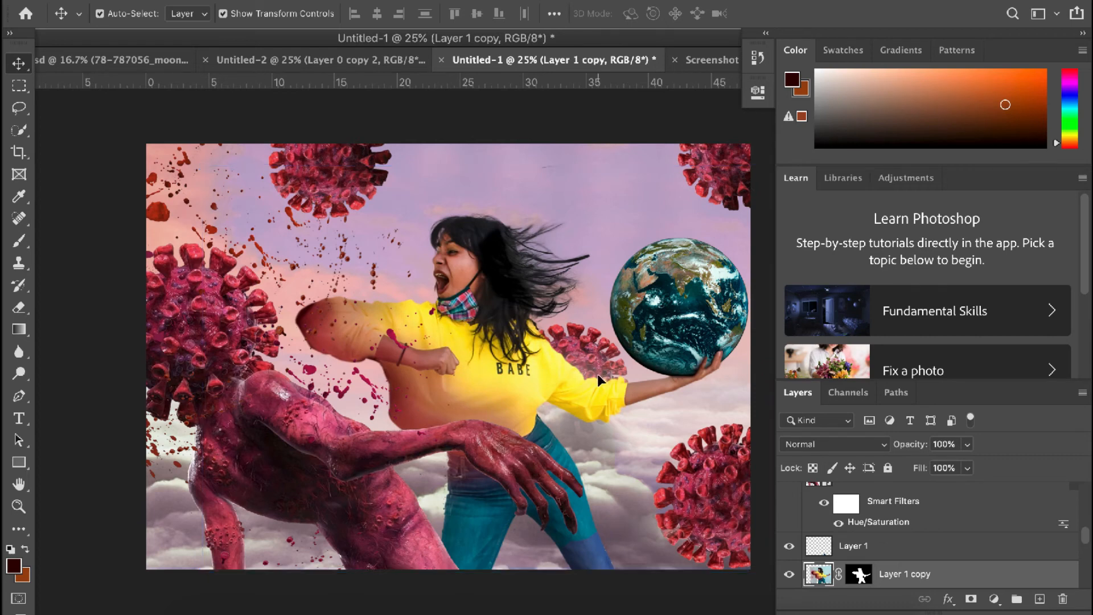
click(433, 326)
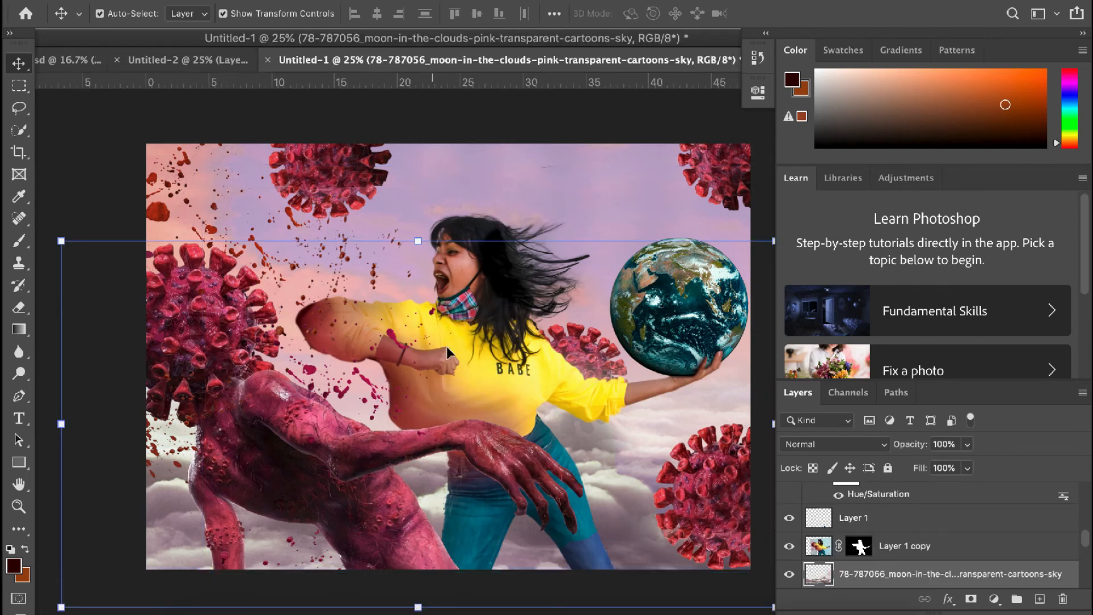
click(481, 166)
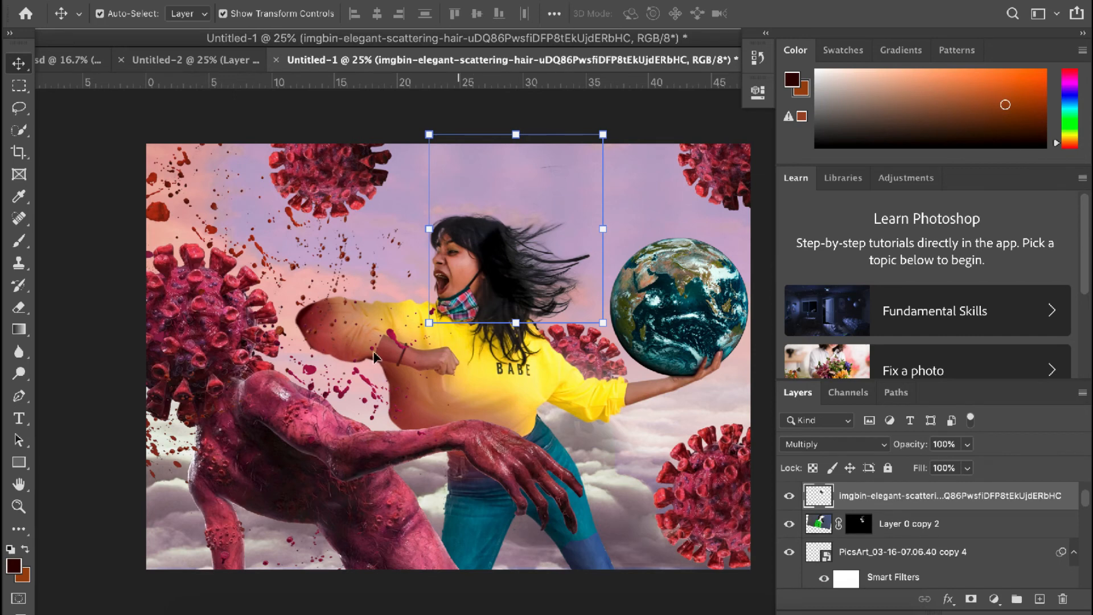
click(264, 341)
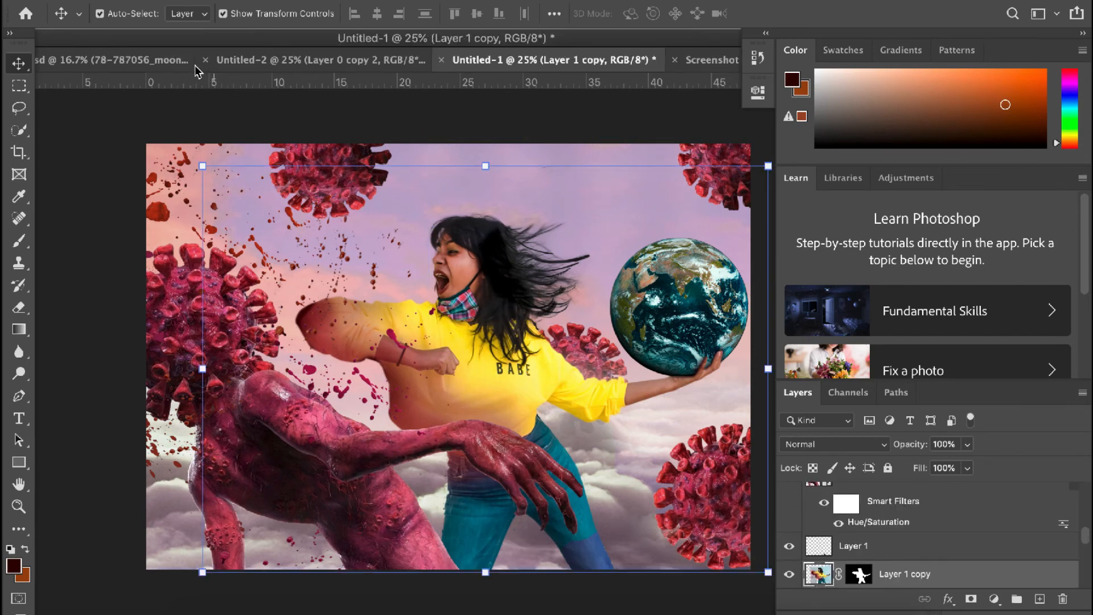
Step: Add a gradient fill layer named Gradient Fill 1 in Screen mode at 100% opacity
click(122, 194)
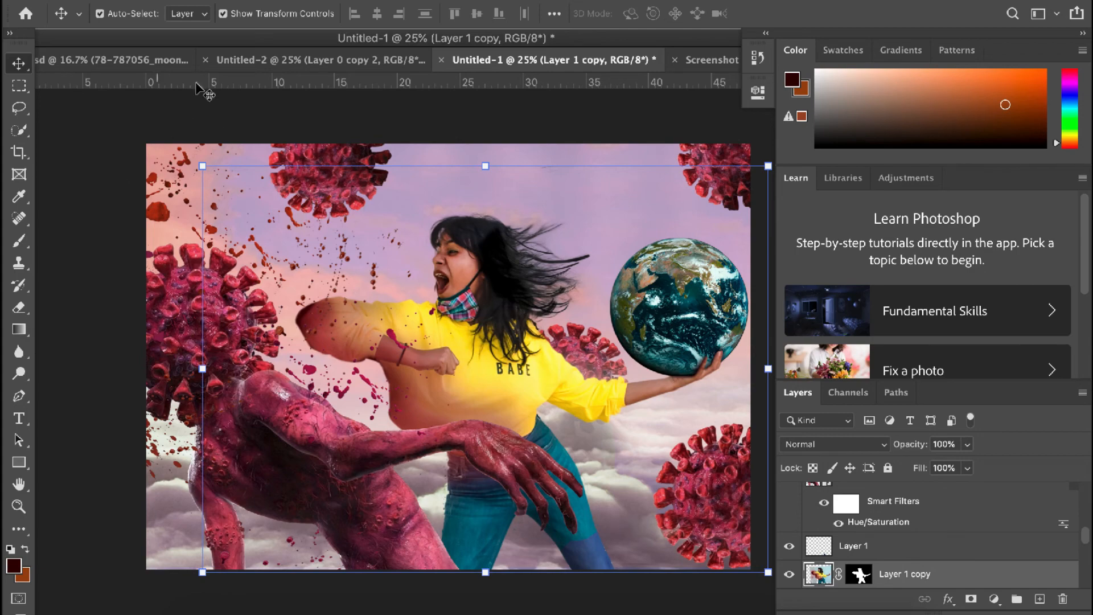
click(267, 1)
mouse_move(329, 210)
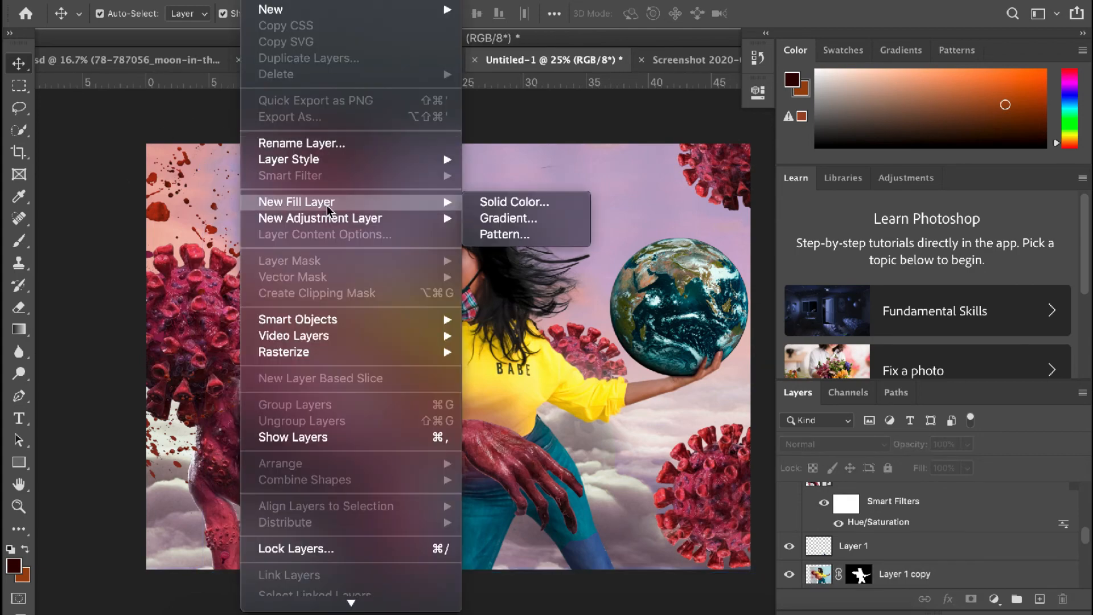
click(482, 221)
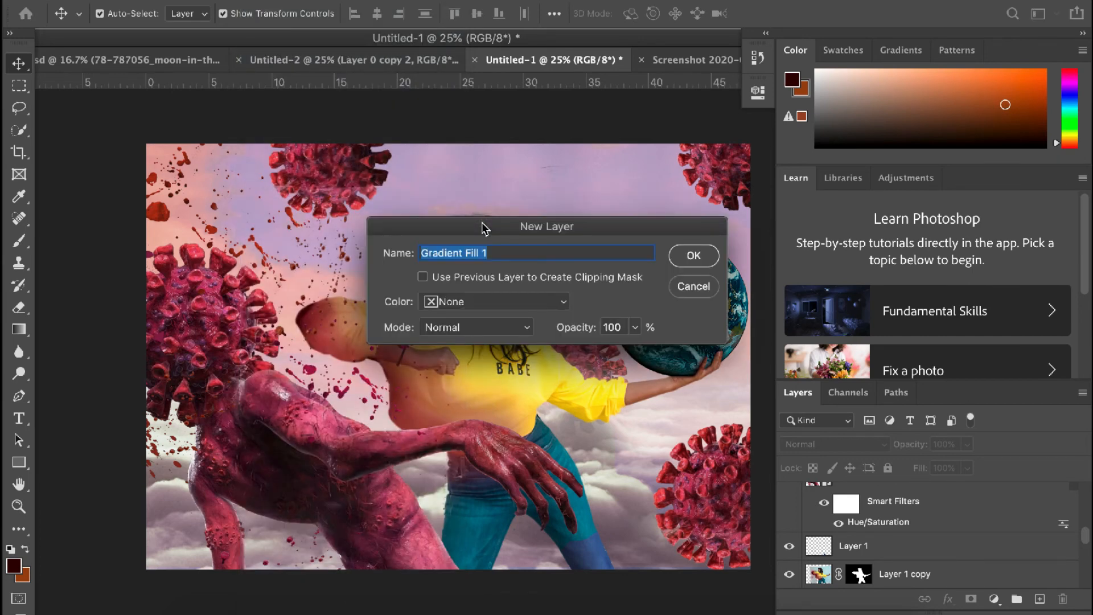
click(480, 328)
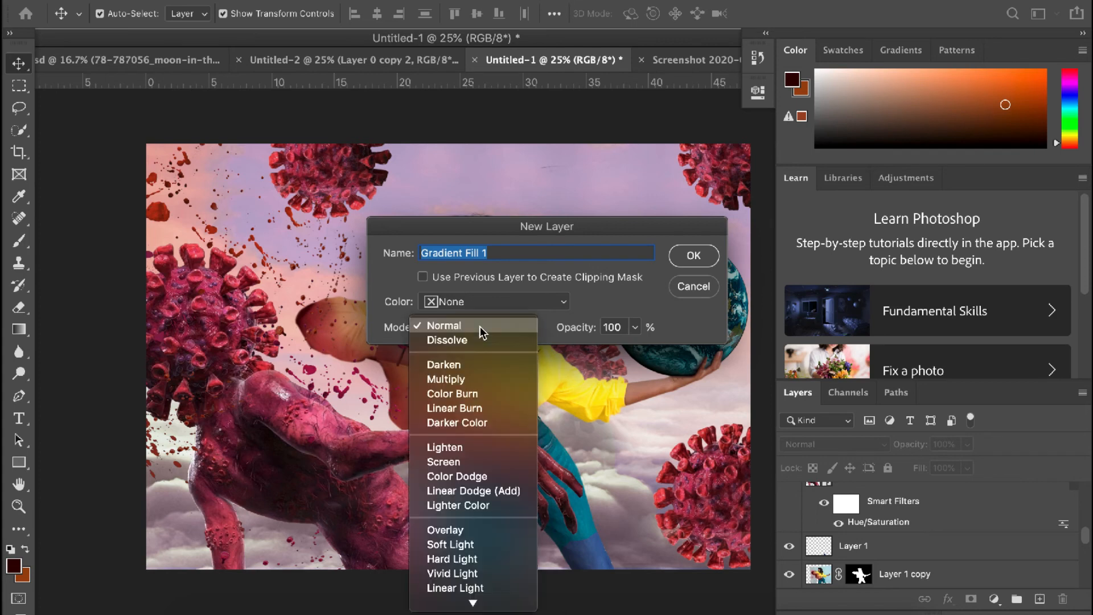
click(443, 462)
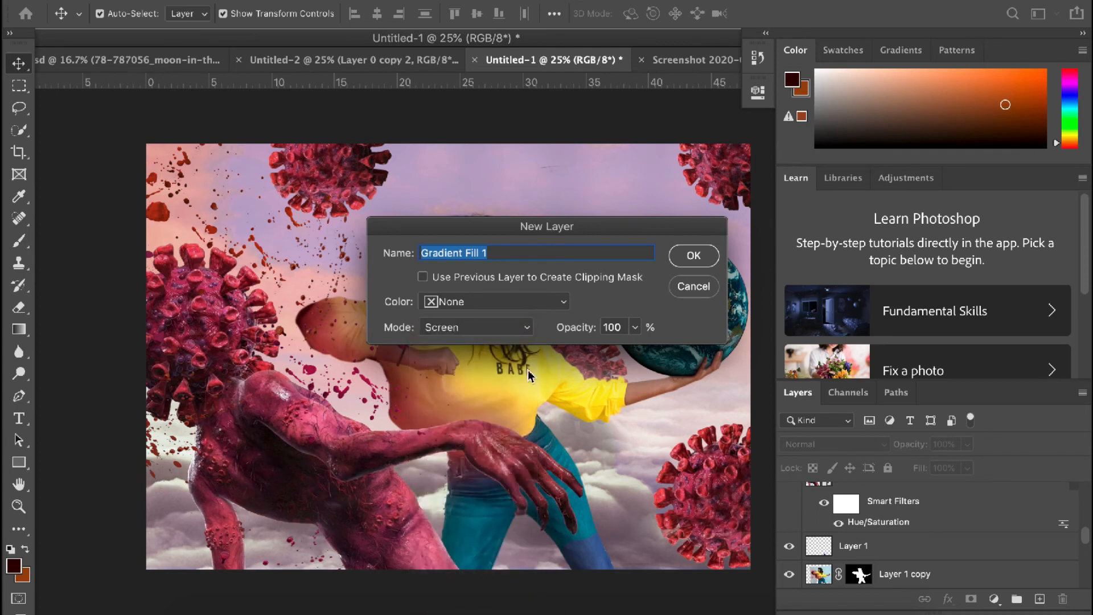
click(694, 257)
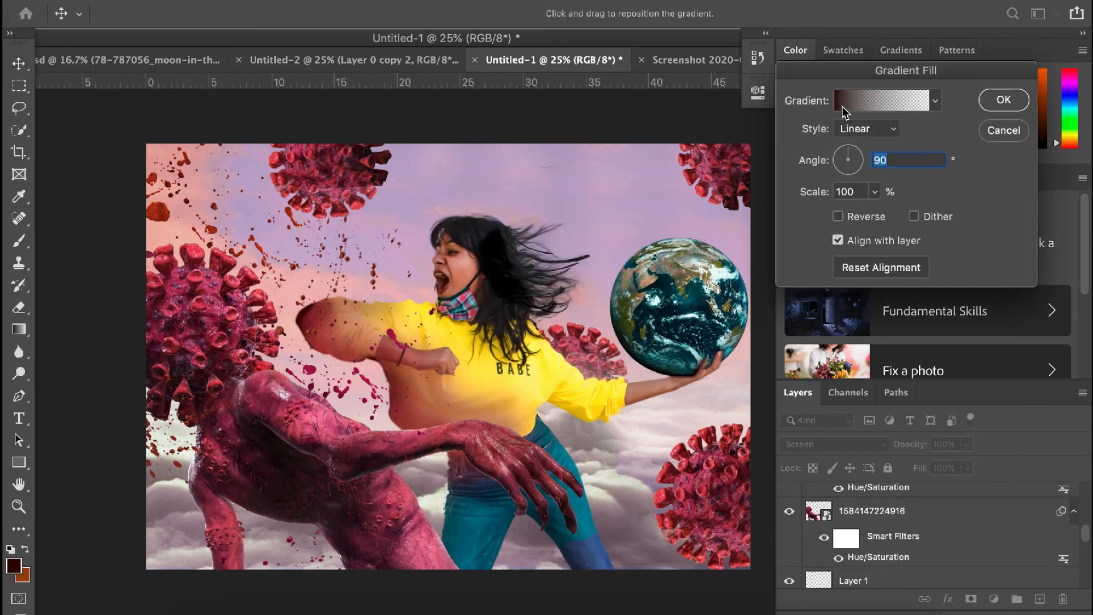
Step: Set the starting colour stop of the colour-to-transparent gradient to orange-red f24205 and accept the gradient
click(882, 101)
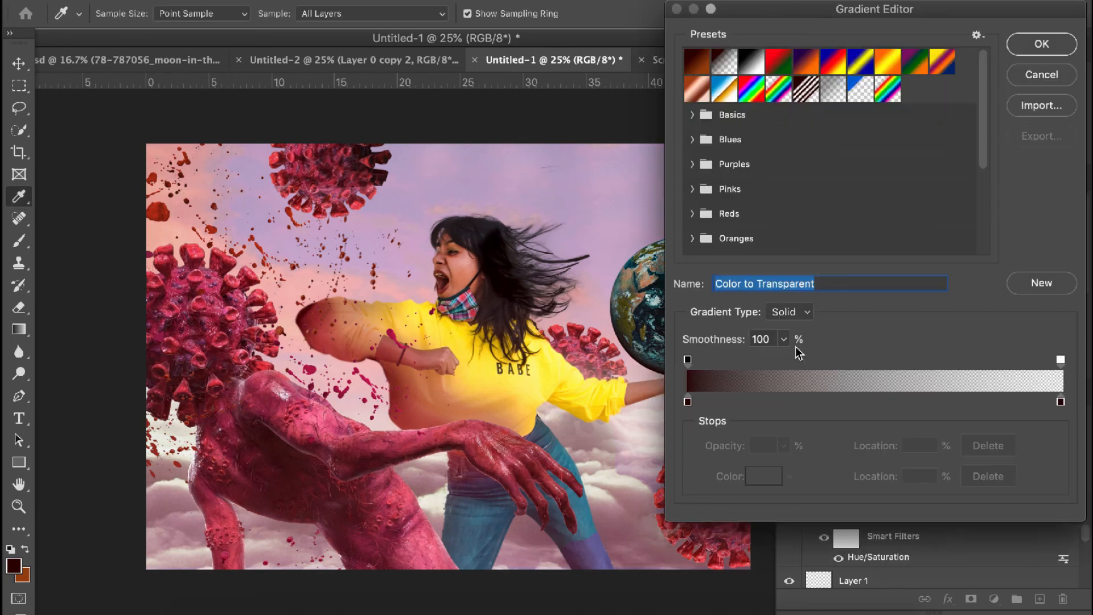
click(688, 402)
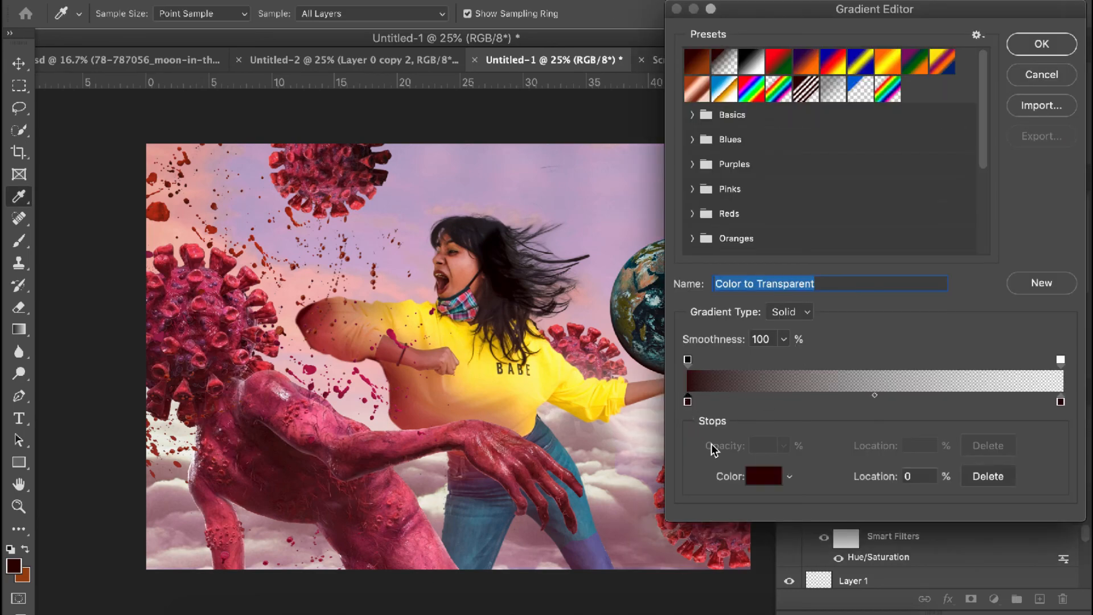
click(758, 476)
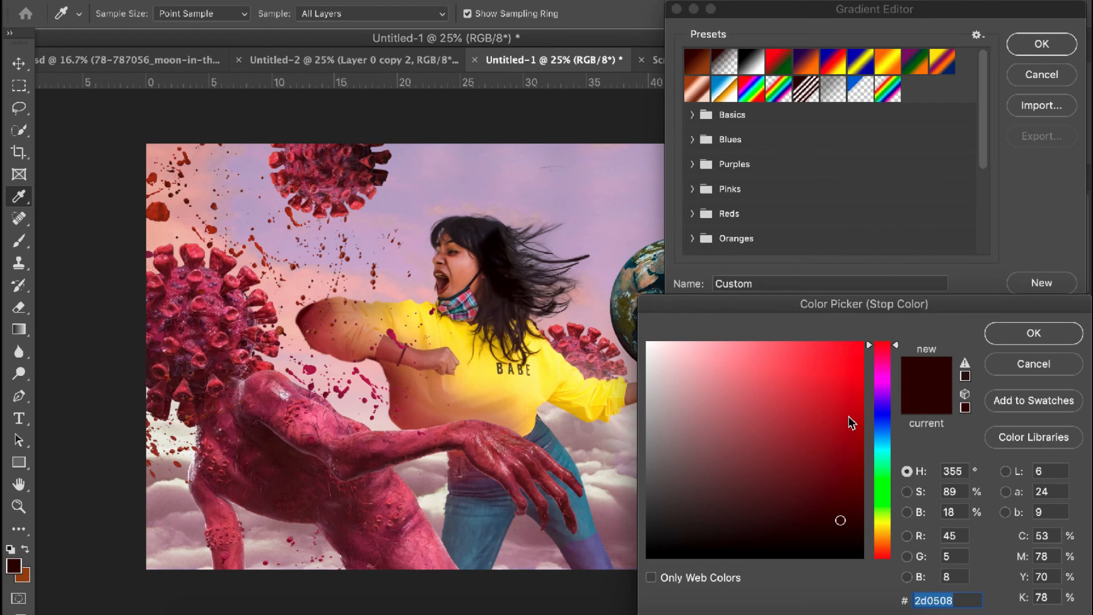
click(859, 352)
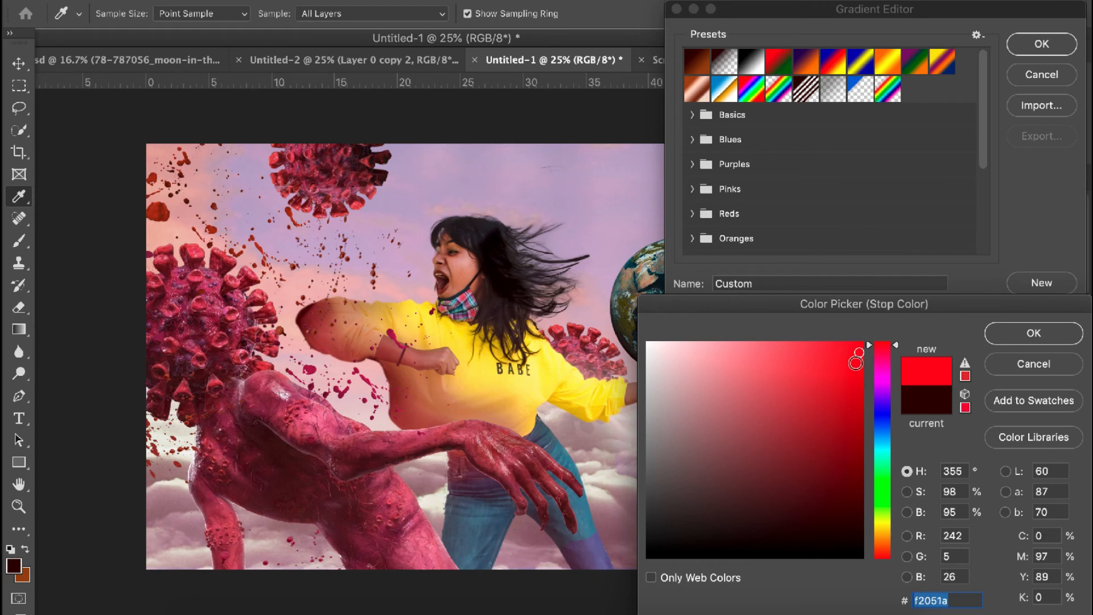
click(884, 550)
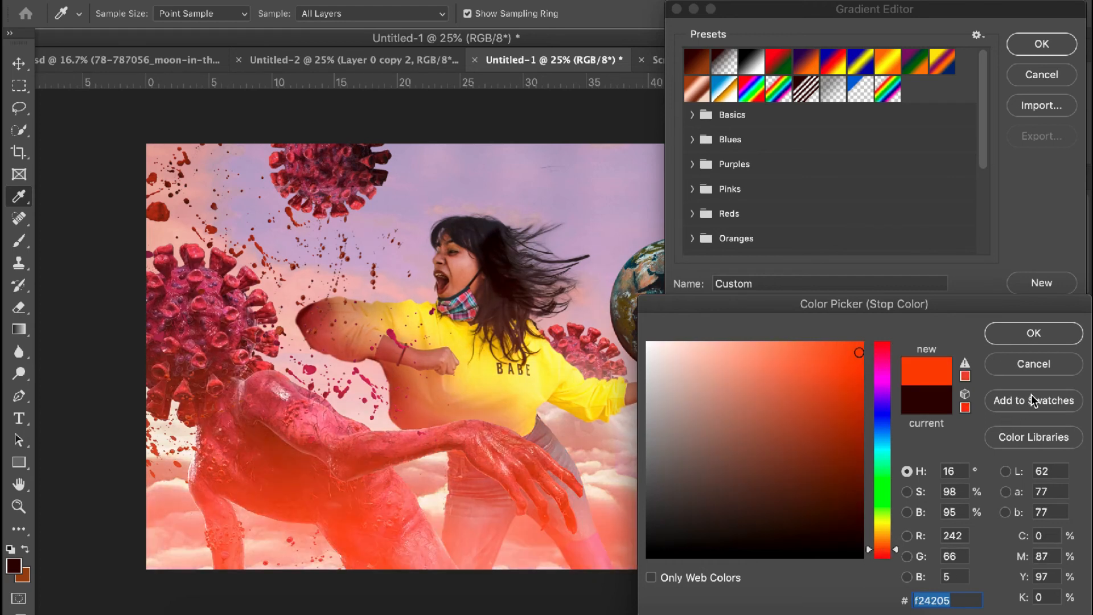
click(1034, 334)
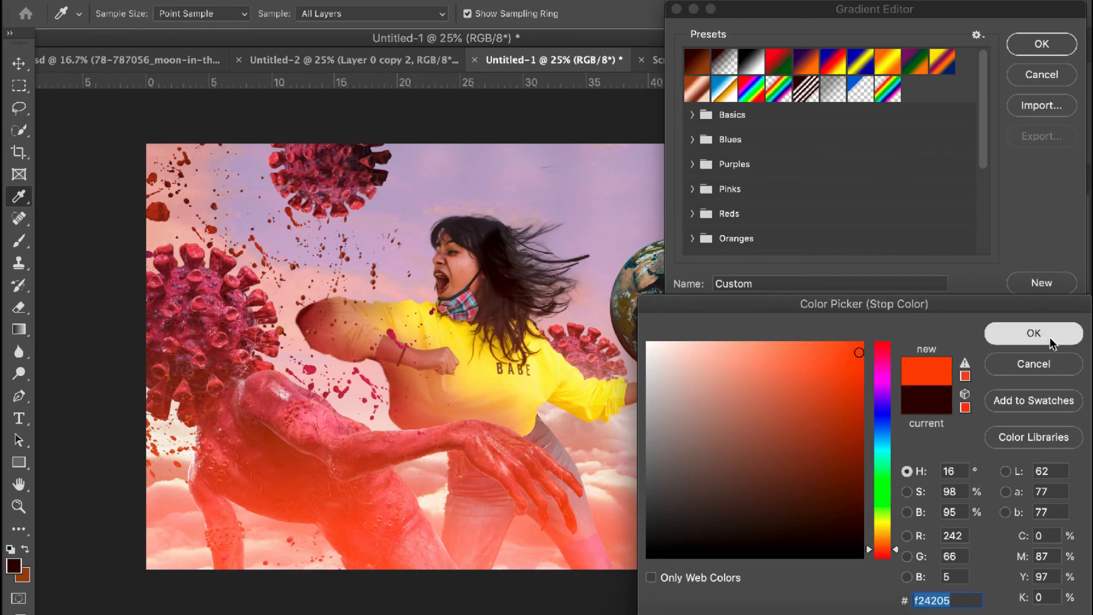
click(1031, 52)
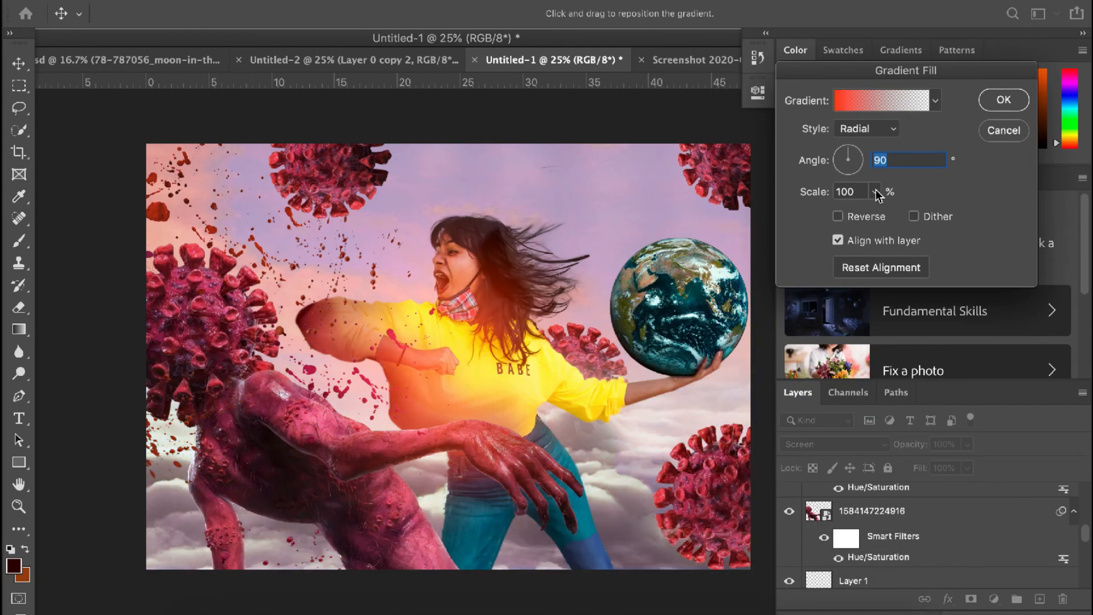
Step: Use the Radial style, move the gradient's glow to the picture's upper-left corner and adjust its scale
drag(296, 364, 184, 186)
click(875, 192)
drag(889, 214, 919, 215)
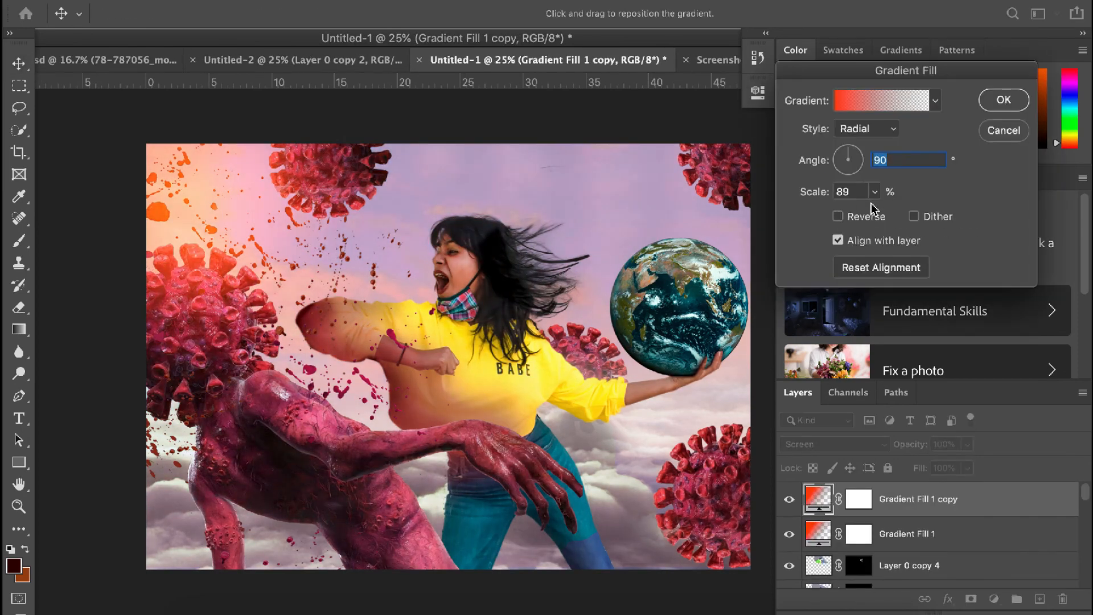
Step: Rescale the glow of Gradient Fill 1 copy, move it over the woman's raised arm and accept the fill
click(875, 194)
drag(911, 214, 918, 215)
drag(183, 199, 378, 274)
click(1001, 102)
Step: Rasterize the duplicated gradient fill and erase part of its glow with the Eraser
key(e)
click(635, 220)
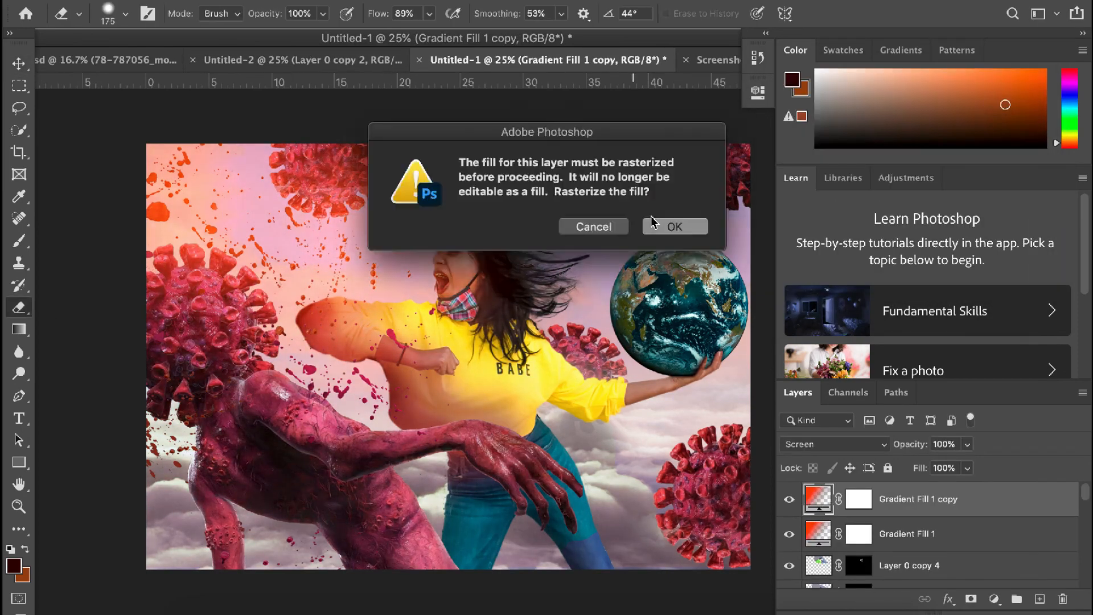
click(655, 224)
click(273, 279)
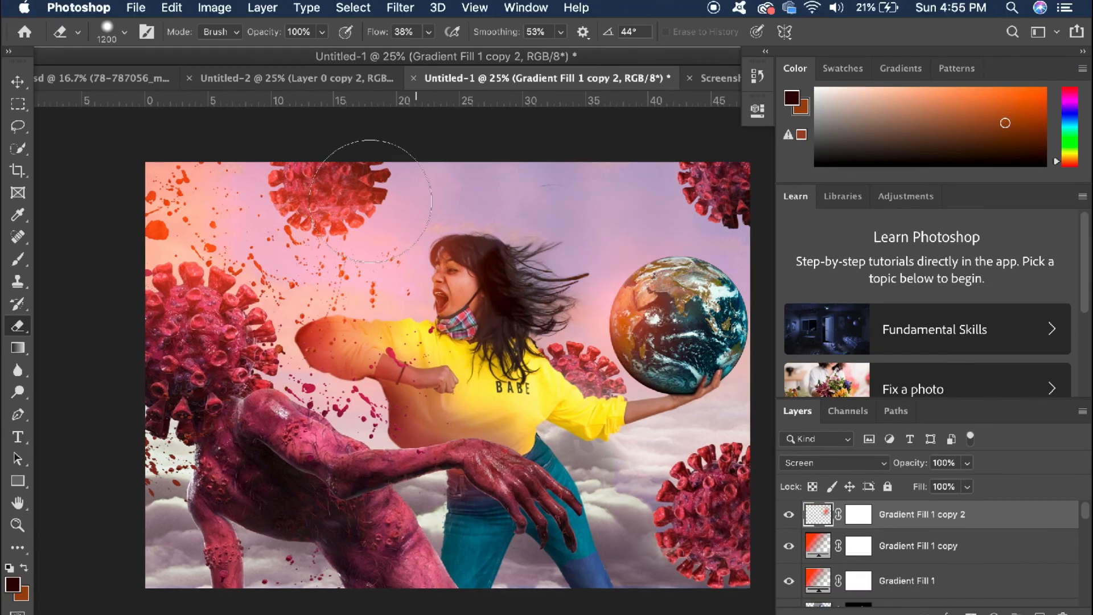
Step: Shift the hue of Layer 1 slightly with Hue/Saturation
scroll(844, 564, down, 3)
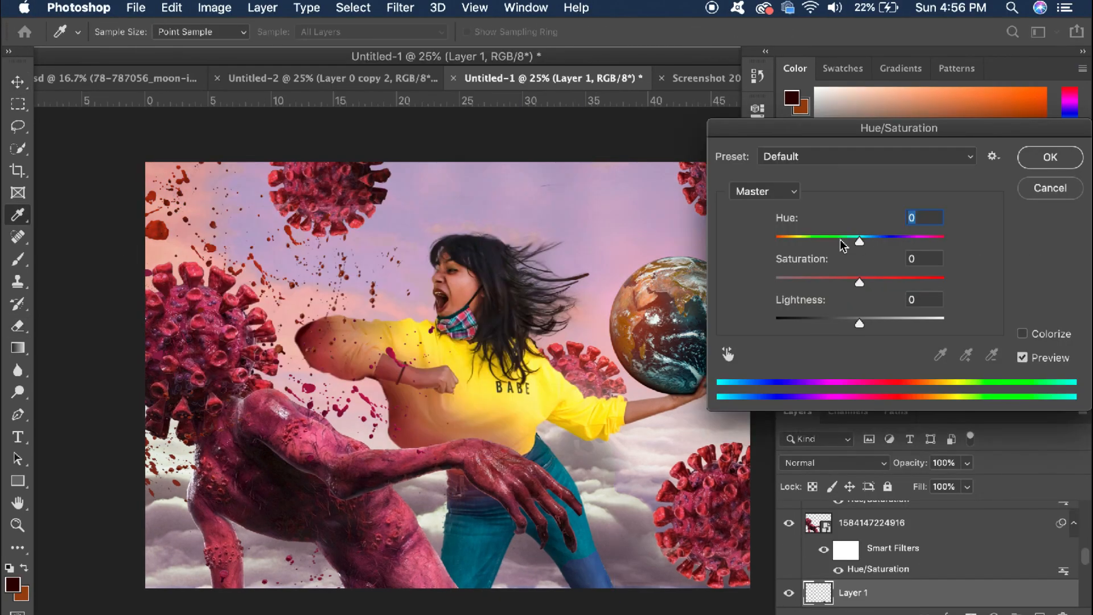
drag(844, 246, 837, 243)
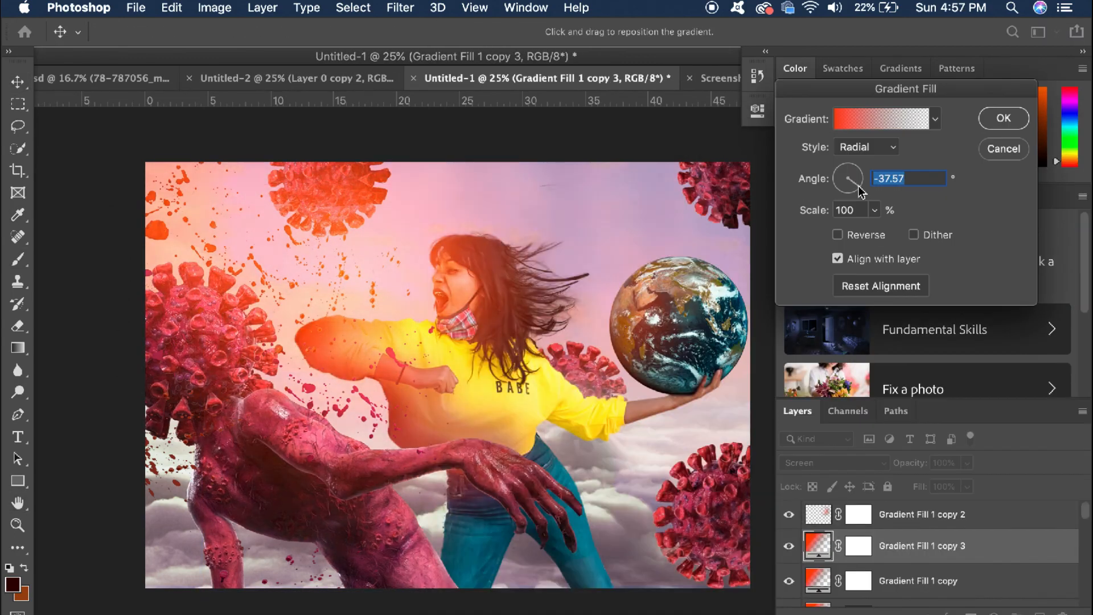
Step: Adjust the radial scale of Gradient Fill 1 copy 3 and open its orange-red colour stop for editing
drag(874, 210, 873, 232)
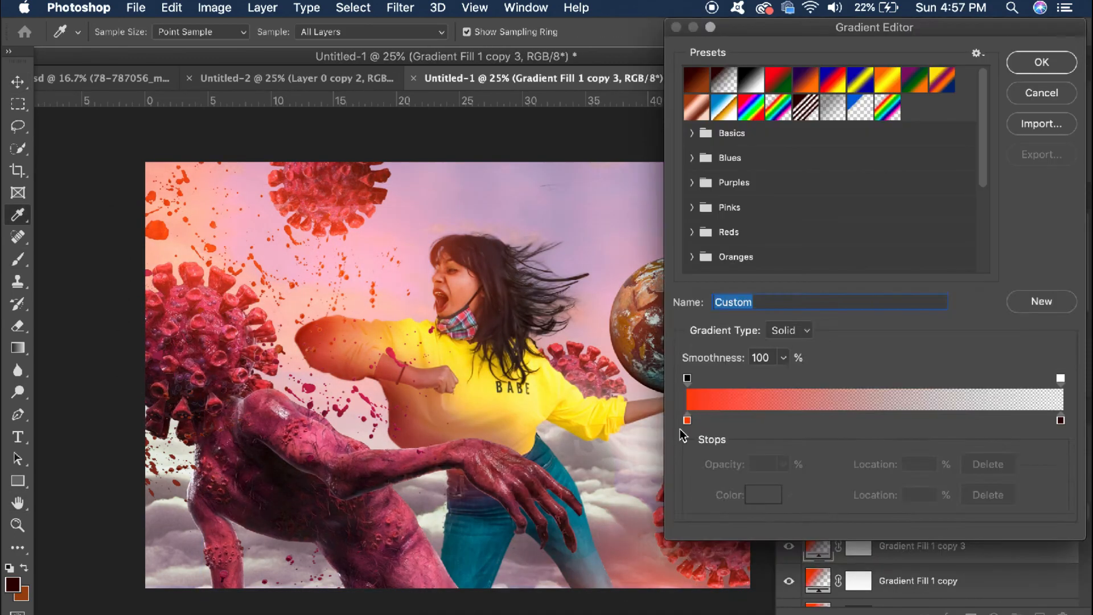
double_click(680, 429)
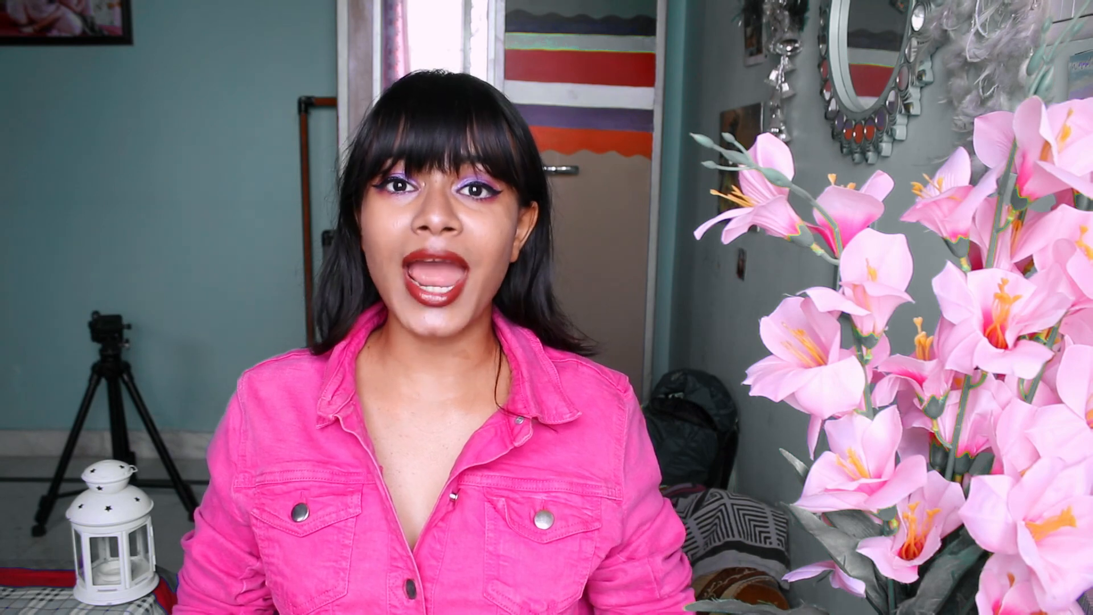